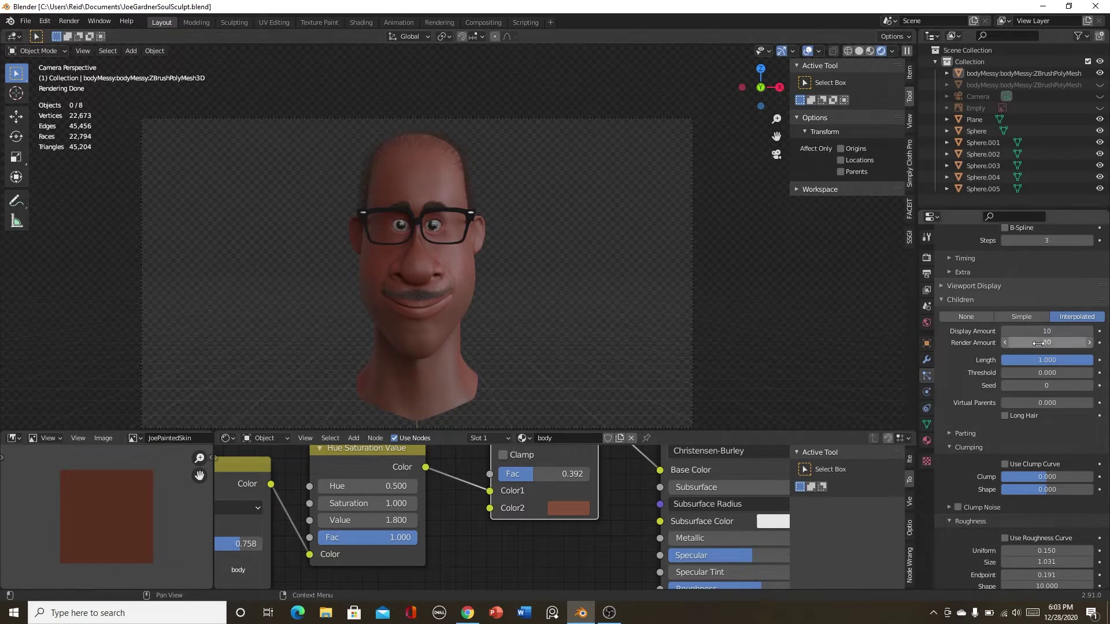
# Switch the viewport to Material Preview shading and leave the camera view to see the head in the scene
pyautogui.scroll(-2, 580, 283)
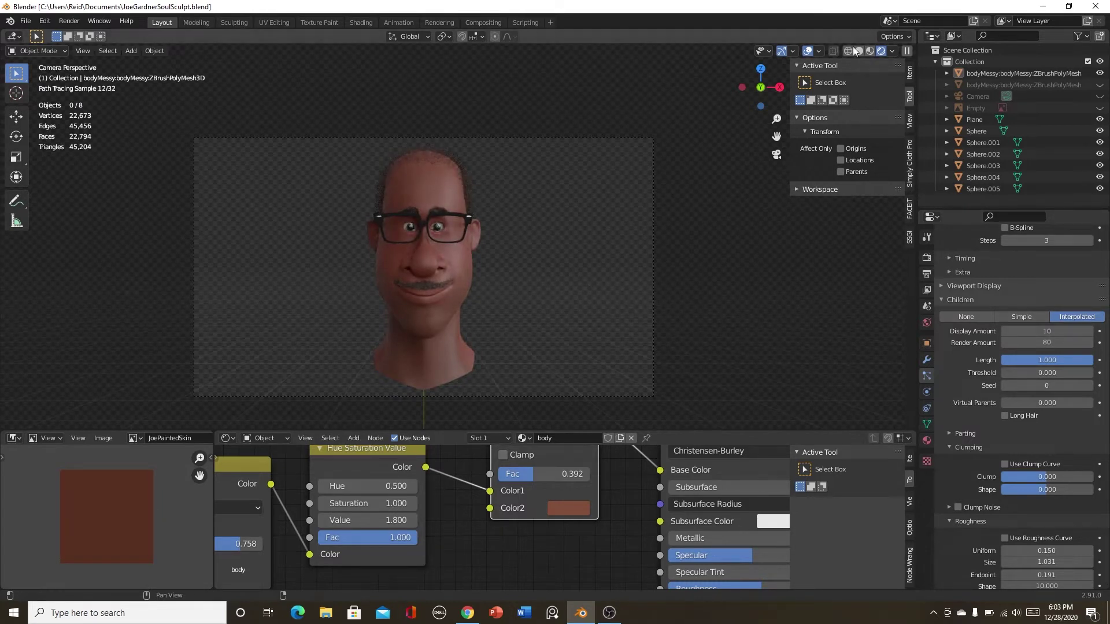
pyautogui.click(872, 50)
pyautogui.scroll(-2, 448, 316)
pyautogui.moveTo(447, 316)
pyautogui.mouseDown(button='middle')
pyautogui.moveTo(455, 346)
pyautogui.moveTo(529, 335)
pyautogui.mouseUp(button='middle')
pyautogui.scroll(-6, 465, 344)
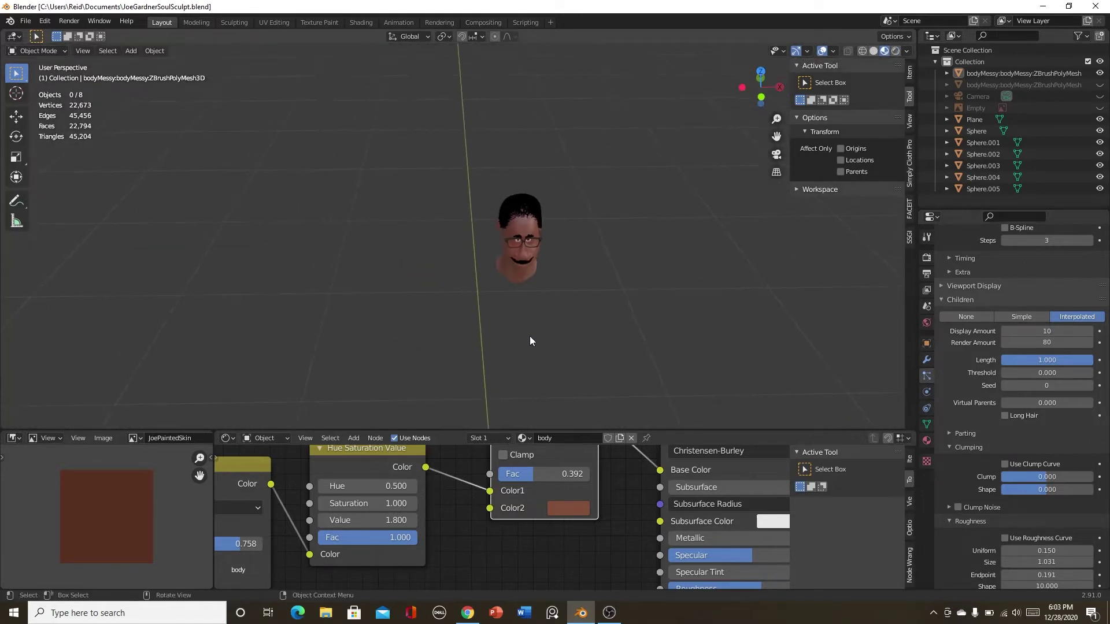
pyautogui.scroll(-3, 526, 310)
pyautogui.scroll(3, 516, 313)
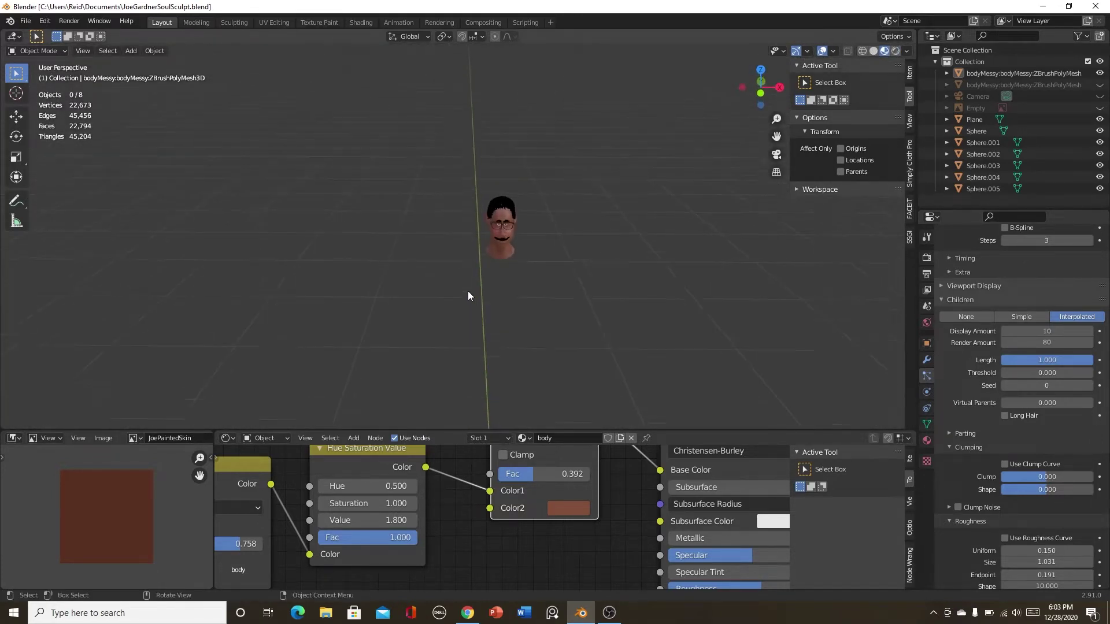
# Import the base body model as an FBX file from the Documents folder
pyautogui.click(27, 22)
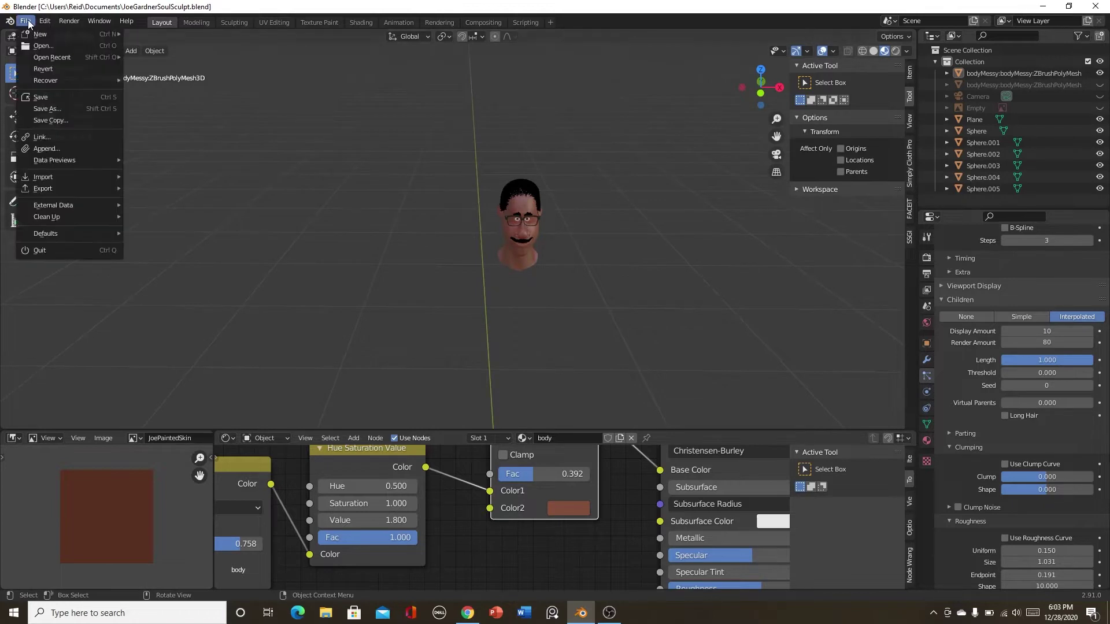
pyautogui.click(27, 22)
pyautogui.moveTo(55, 174)
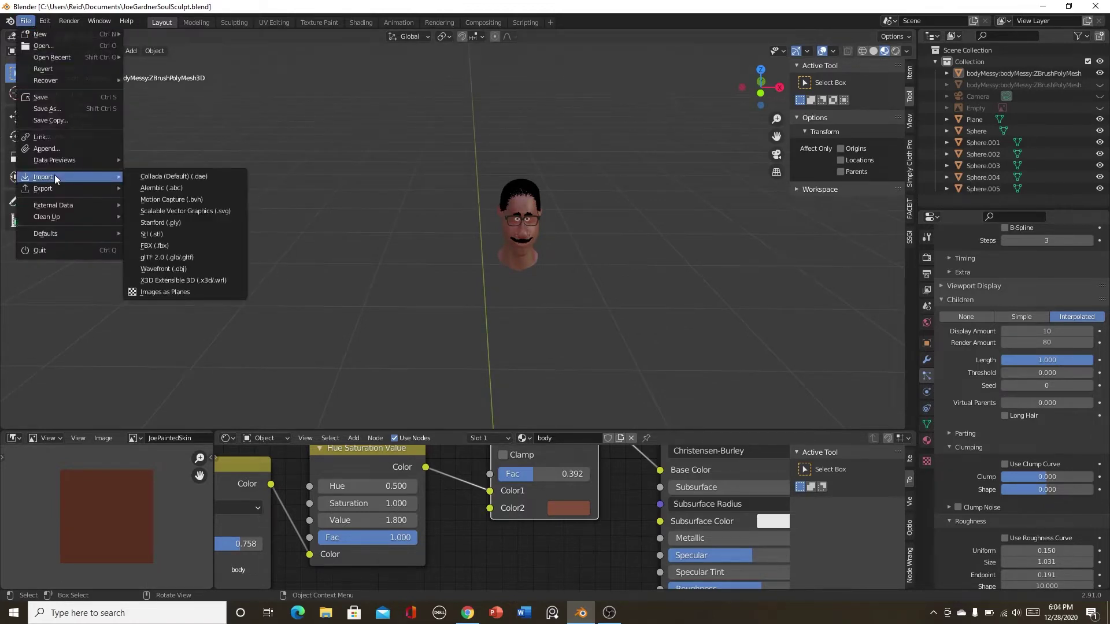
pyautogui.click(181, 245)
pyautogui.scroll(-10, 475, 358)
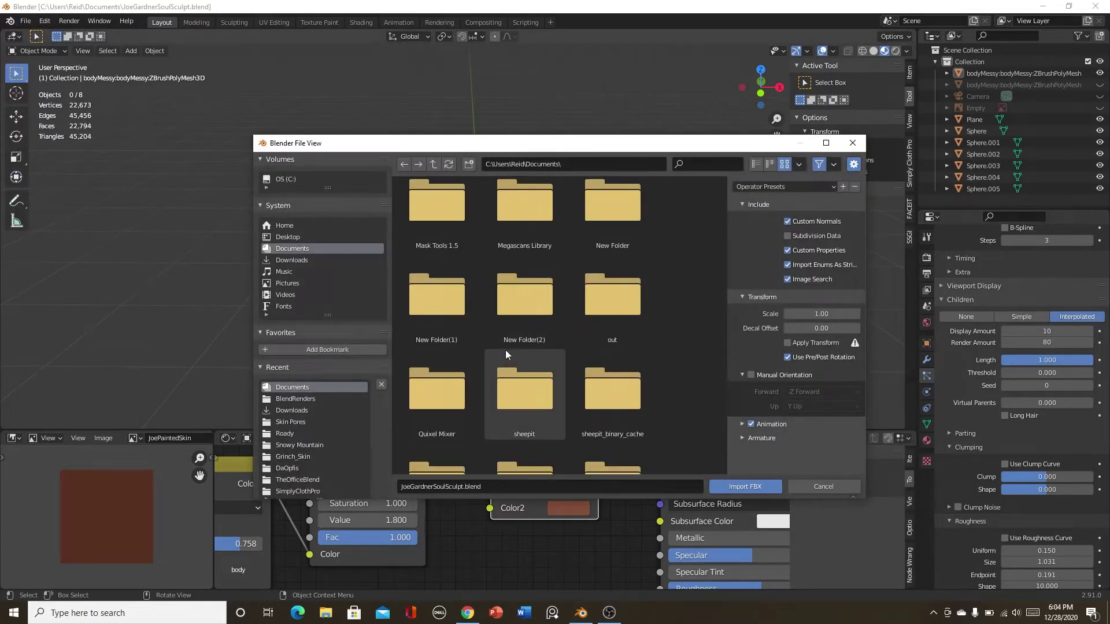
pyautogui.click(613, 418)
pyautogui.click(745, 486)
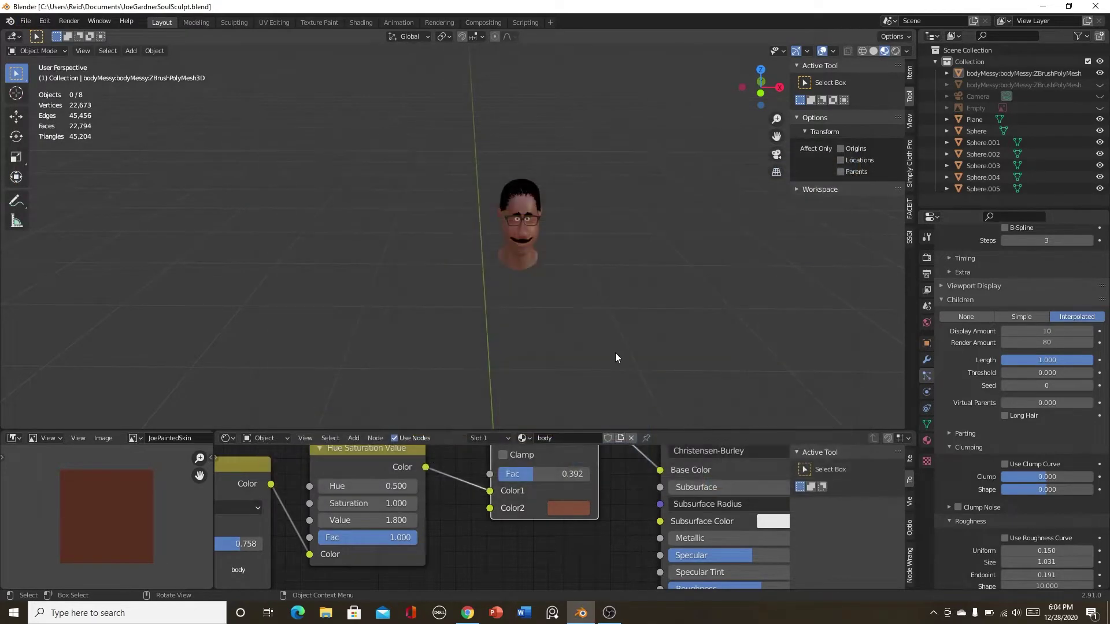
# Move the imported body along the global X axis so it stands beside the stylized head
pyautogui.scroll(-10, 543, 306)
pyautogui.scroll(10, 536, 304)
pyautogui.moveTo(533, 327); pyautogui.dragTo(445, 303, button='middle')
pyautogui.press('g')
pyautogui.press('x')
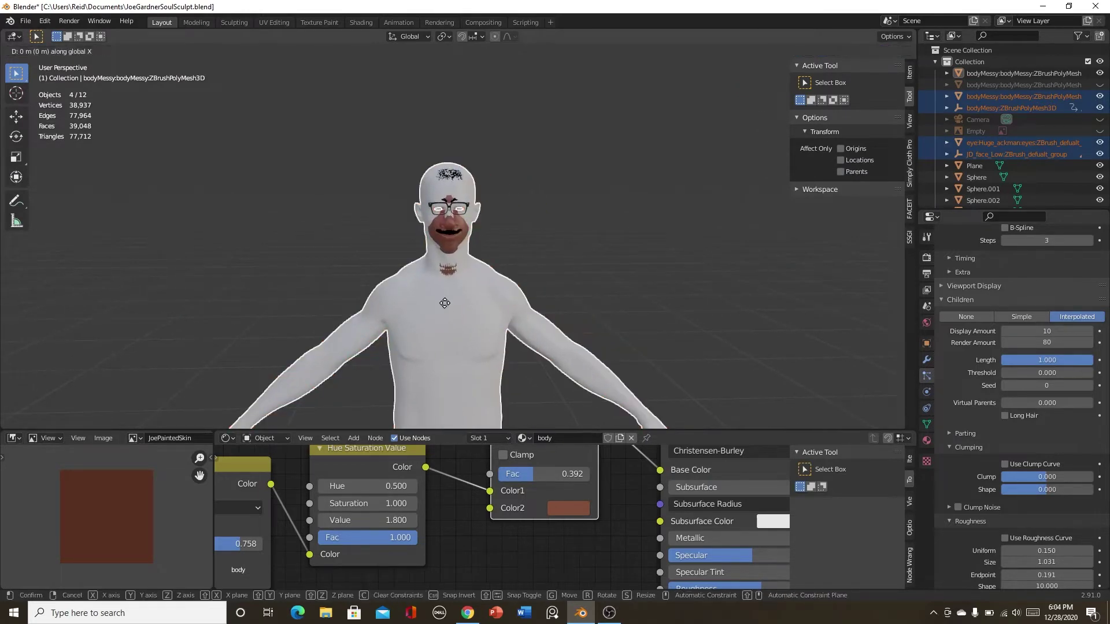
pyautogui.click(226, 282)
pyautogui.keyDown('shift'); pyautogui.moveTo(225, 282); pyautogui.dragTo(439, 284, button='middle'); pyautogui.keyUp('shift')
pyautogui.scroll(4, 462, 272)
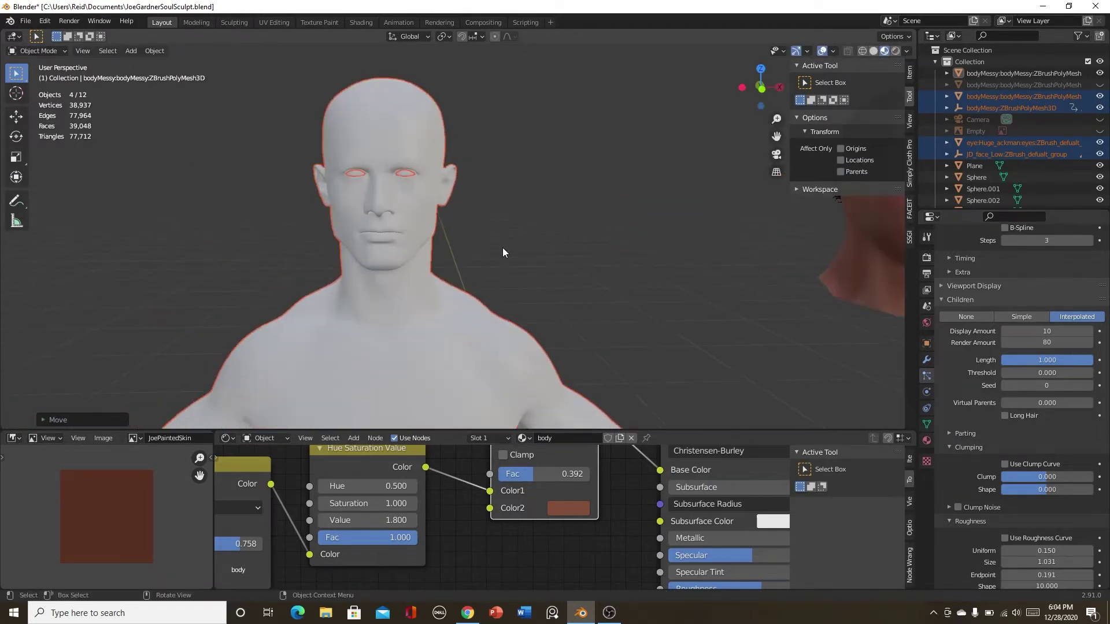
# Deselect the imported body and switch the viewport to Solid shading
pyautogui.click(499, 255)
pyautogui.click(875, 51)
pyautogui.scroll(-4, 493, 231)
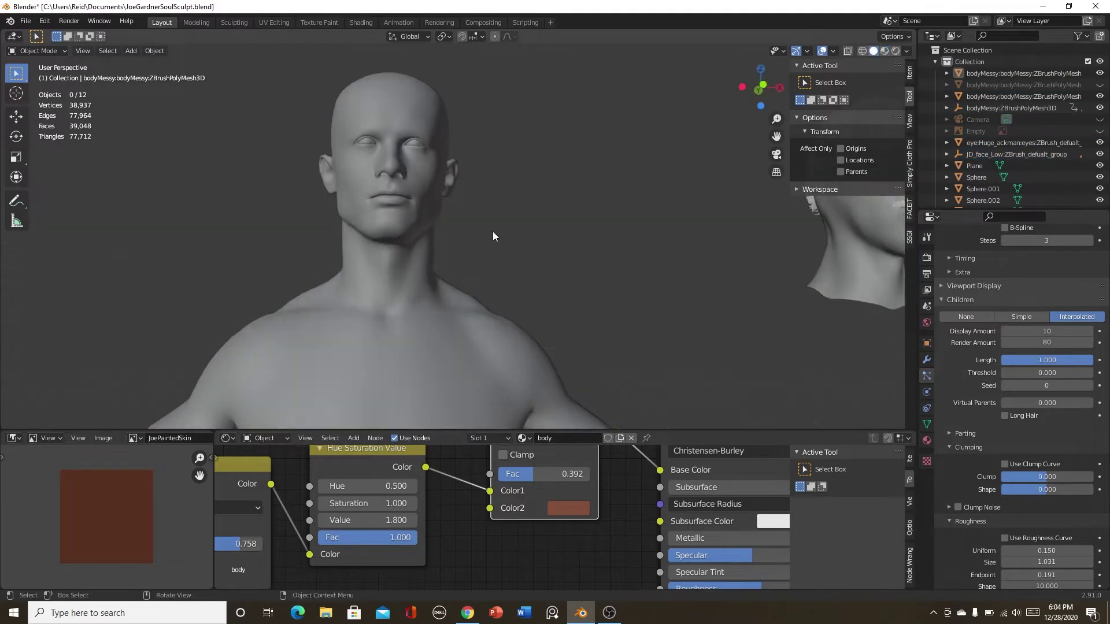
# Compare the imported base body with the stylized head from several angles
pyautogui.scroll(2, 425, 317)
pyautogui.keyDown('shift'); pyautogui.moveTo(679, 239); pyautogui.dragTo(495, 283, button='middle'); pyautogui.keyUp('shift')
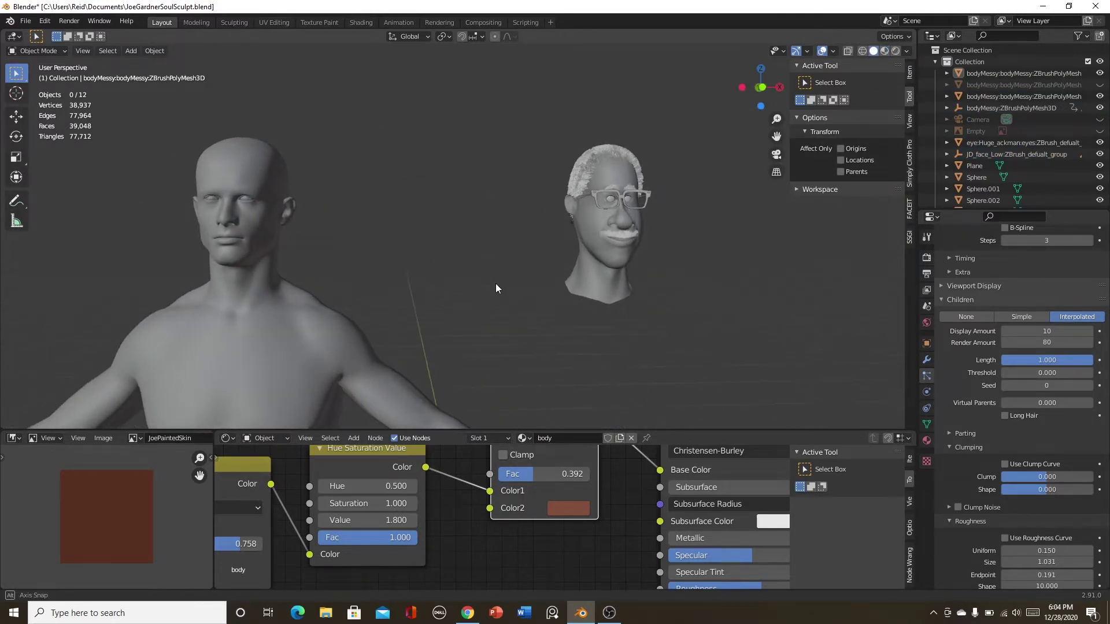
pyautogui.scroll(-3, 400, 303)
pyautogui.moveTo(405, 303)
pyautogui.mouseDown(button='middle')
pyautogui.moveTo(452, 297)
pyautogui.moveTo(394, 308)
pyautogui.mouseUp(button='middle')
pyautogui.moveTo(277, 251); pyautogui.dragTo(411, 300, button='middle')
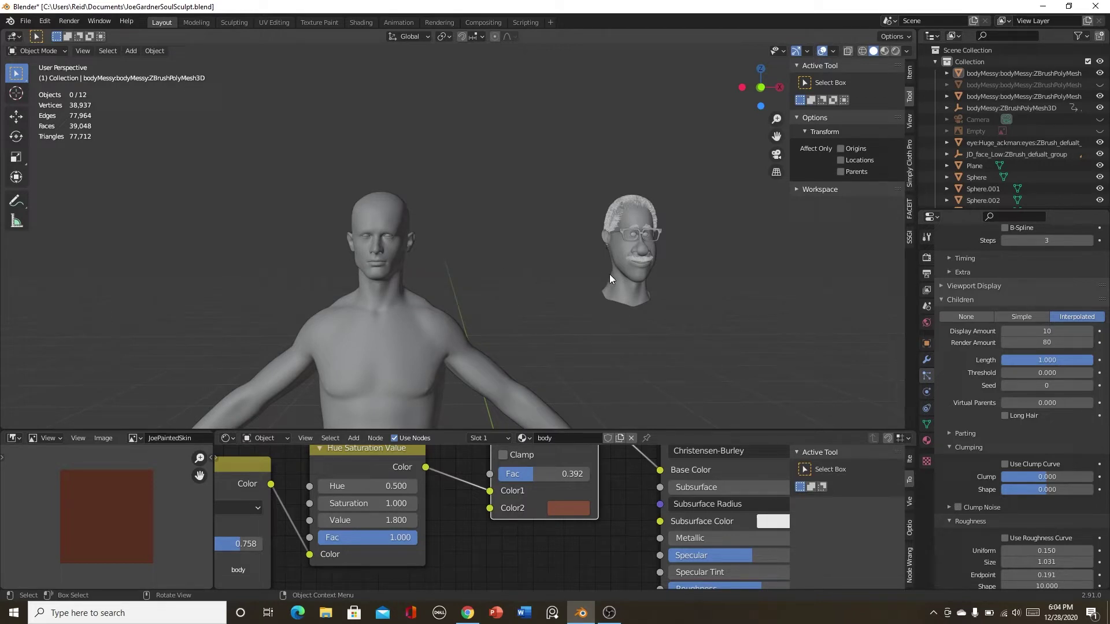
pyautogui.keyDown('shift'); pyautogui.moveTo(596, 297); pyautogui.dragTo(408, 294, button='middle'); pyautogui.keyUp('shift')
pyautogui.scroll(5, 461, 277)
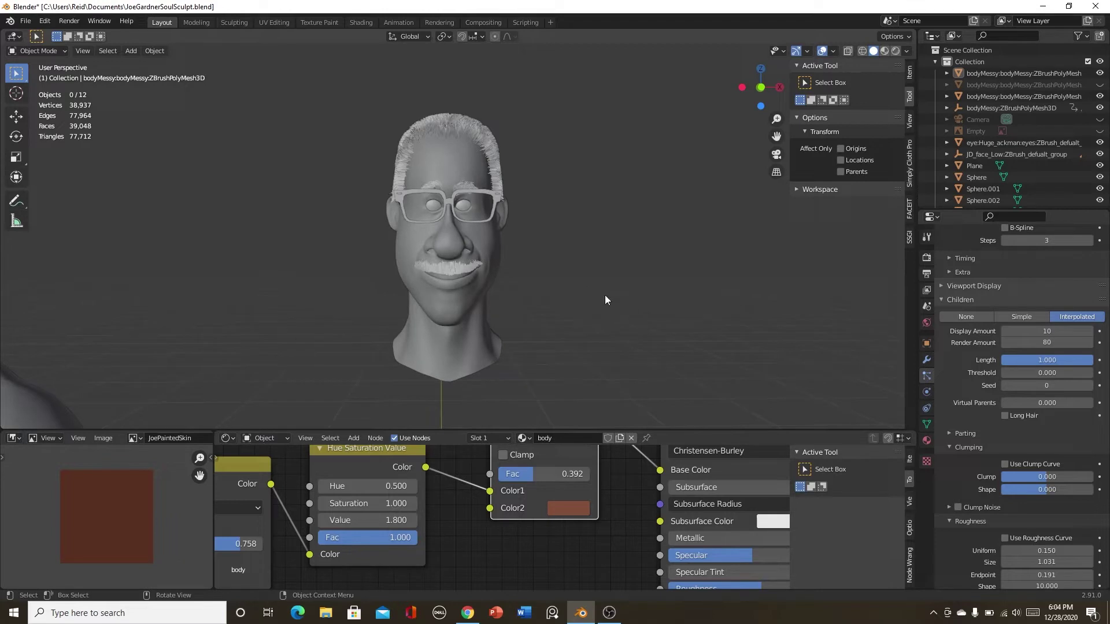
pyautogui.moveTo(604, 299); pyautogui.dragTo(435, 322, button='middle')
pyautogui.scroll(4, 608, 315)
pyautogui.scroll(-3, 523, 318)
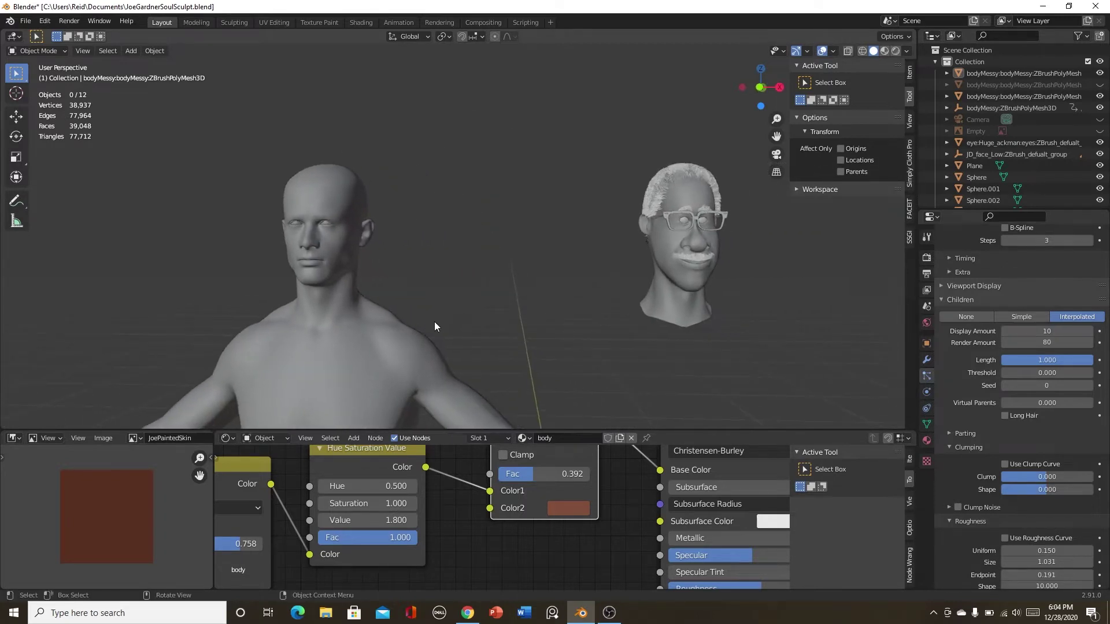
pyautogui.scroll(2, 444, 332)
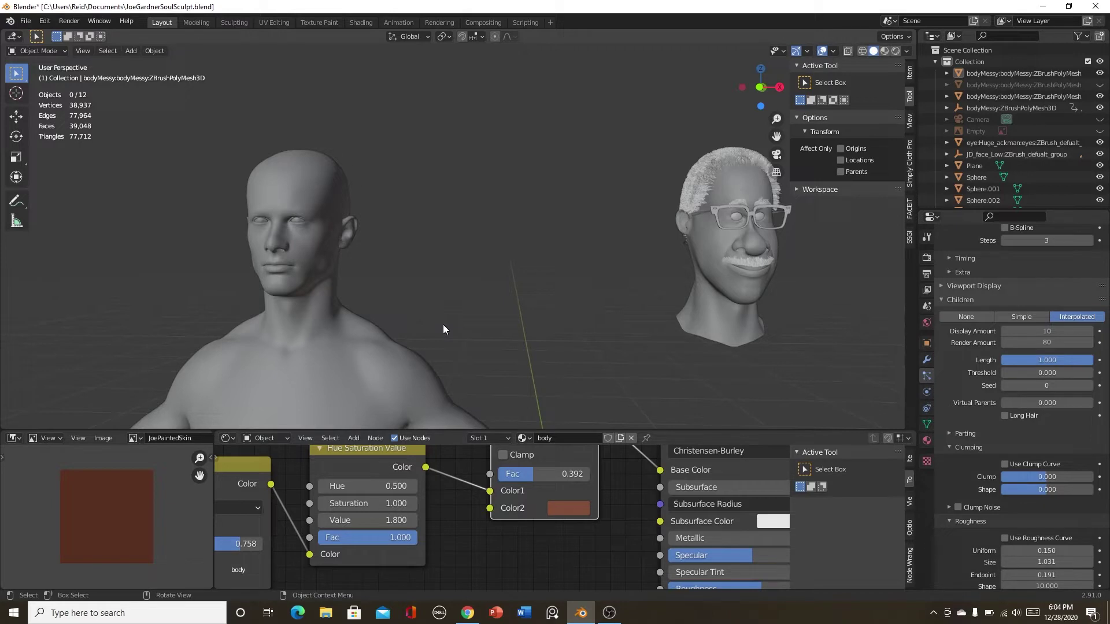
pyautogui.moveTo(404, 336); pyautogui.dragTo(517, 345, button='middle')
pyautogui.moveTo(635, 349); pyautogui.dragTo(486, 238, button='middle')
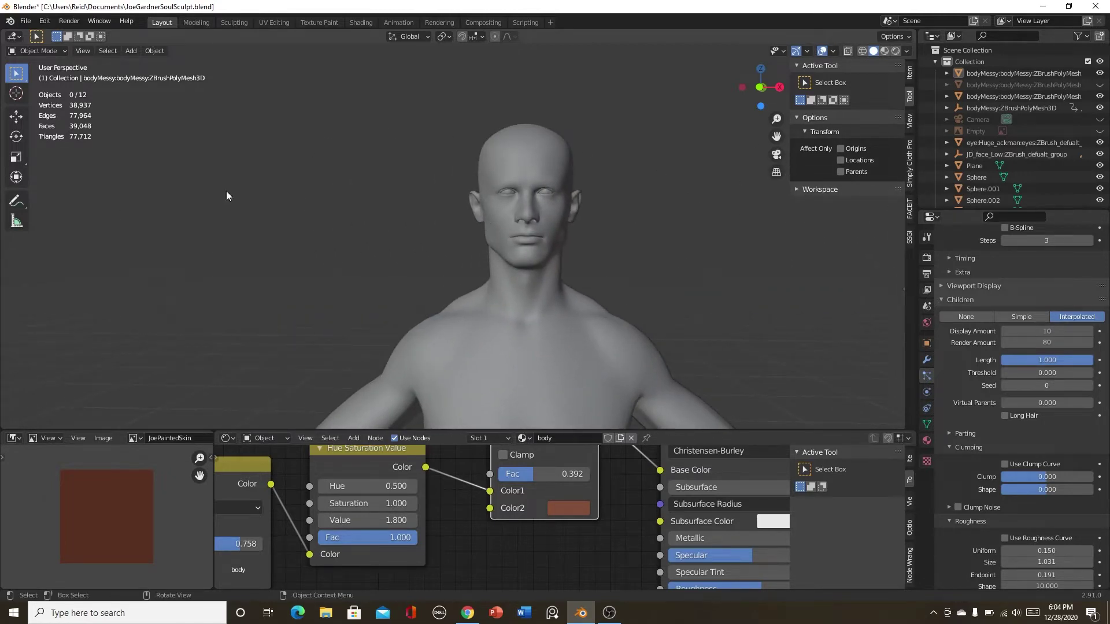
# Examine the base body's face up close, including eyes, nose and jaw, against the stylized head's features
pyautogui.scroll(3, 380, 255)
pyautogui.keyDown('shift'); pyautogui.moveTo(380, 255); pyautogui.dragTo(403, 322, button='middle'); pyautogui.keyUp('shift')
pyautogui.scroll(1, 256, 314)
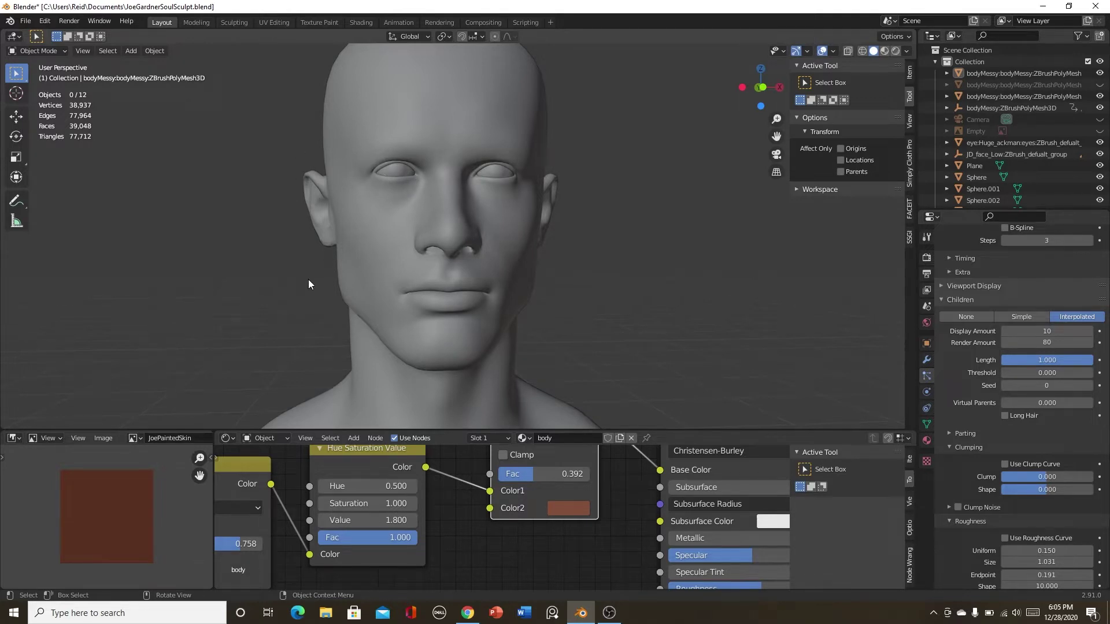
pyautogui.moveTo(309, 284); pyautogui.dragTo(316, 262, button='middle')
pyautogui.moveTo(457, 329); pyautogui.dragTo(392, 287, button='middle')
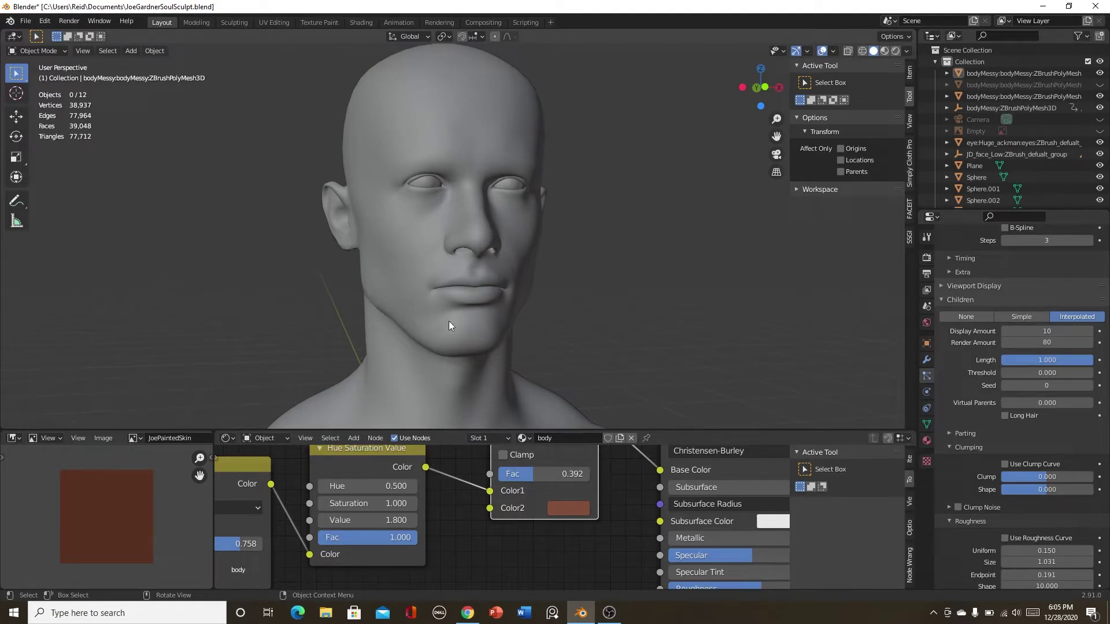
pyautogui.scroll(-5, 581, 356)
pyautogui.moveTo(581, 356); pyautogui.dragTo(660, 371, button='middle')
pyautogui.scroll(-2, 606, 370)
pyautogui.scroll(2, 411, 367)
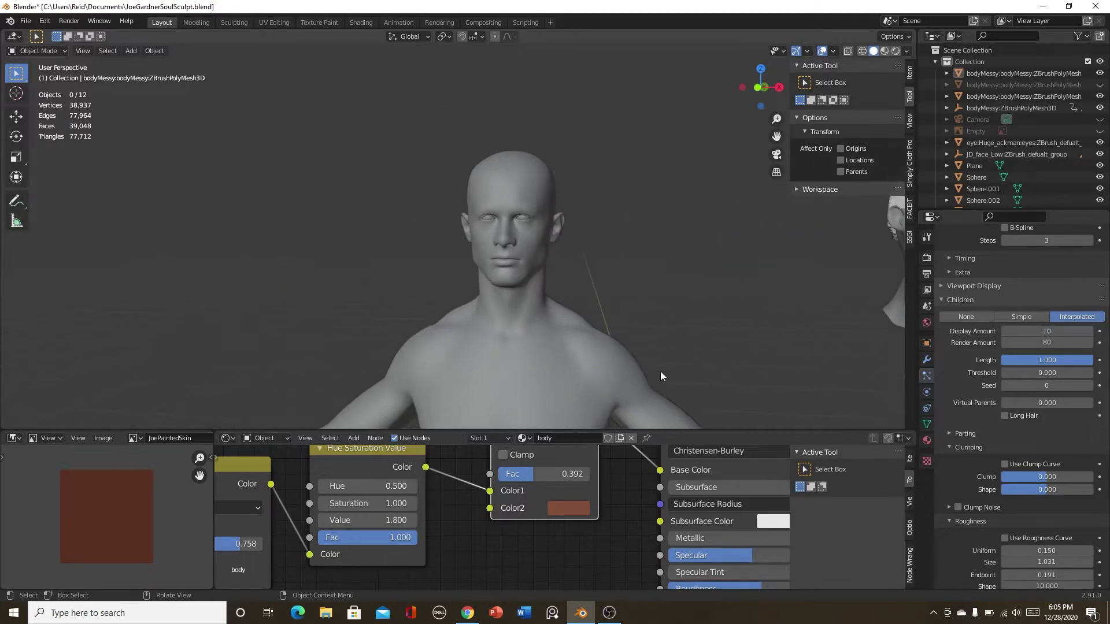
pyautogui.scroll(4, 564, 91)
pyautogui.scroll(-4, 576, 188)
pyautogui.keyDown('shift'); pyautogui.moveTo(724, 333); pyautogui.dragTo(436, 332, button='middle'); pyautogui.keyUp('shift')
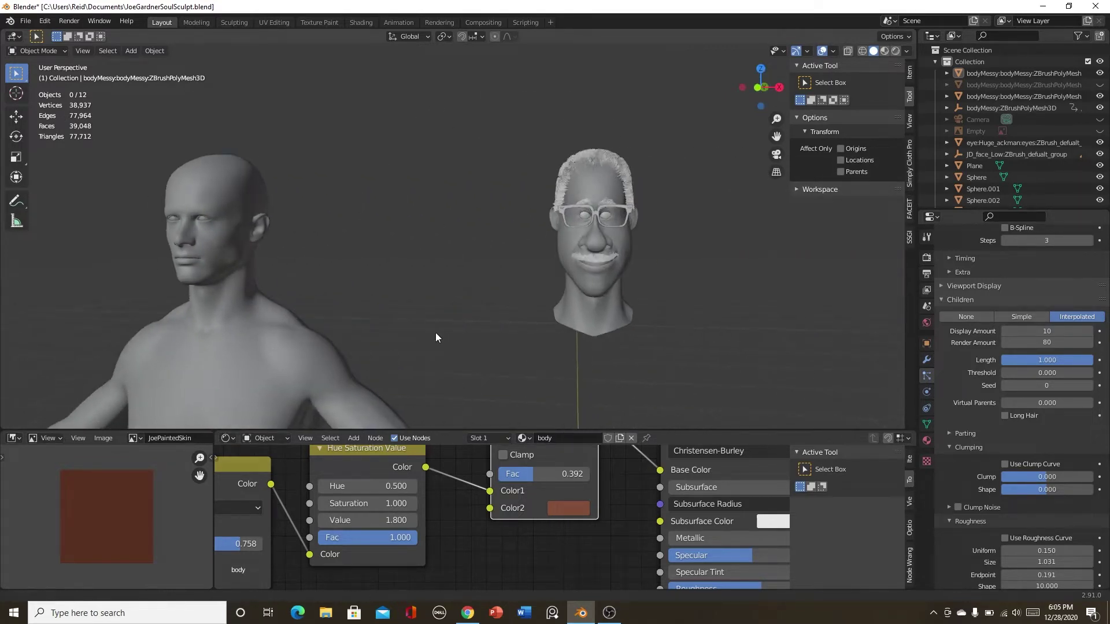
pyautogui.scroll(2, 204, 251)
pyautogui.moveTo(346, 296); pyautogui.dragTo(404, 317, button='middle')
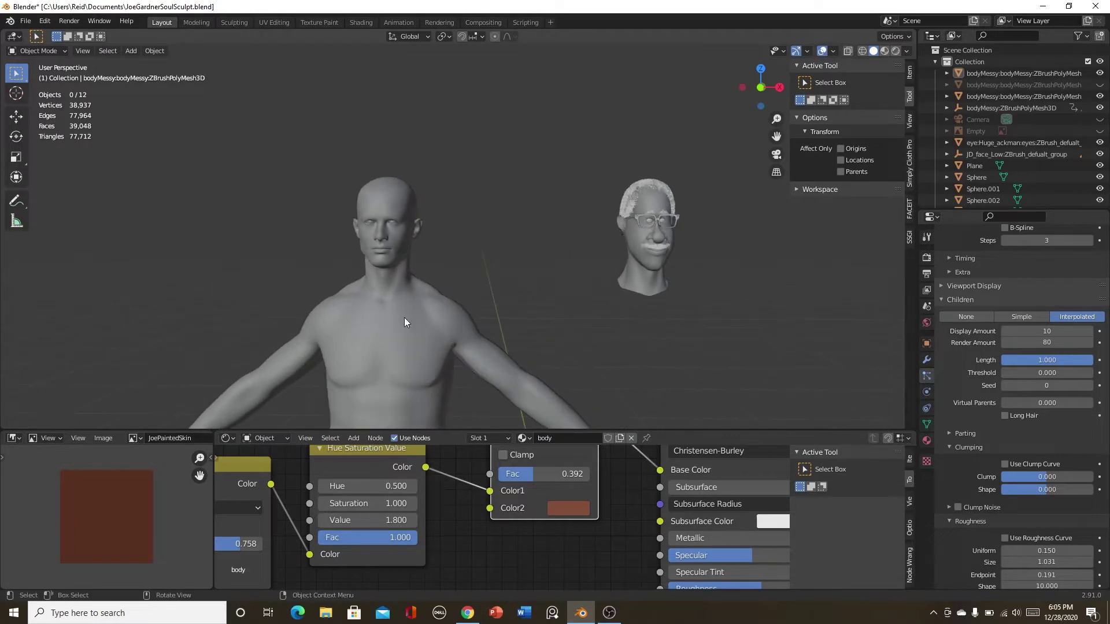
pyautogui.keyDown('shift'); pyautogui.moveTo(647, 289); pyautogui.dragTo(453, 287, button='middle'); pyautogui.keyUp('shift')
pyautogui.scroll(5, 737, 164)
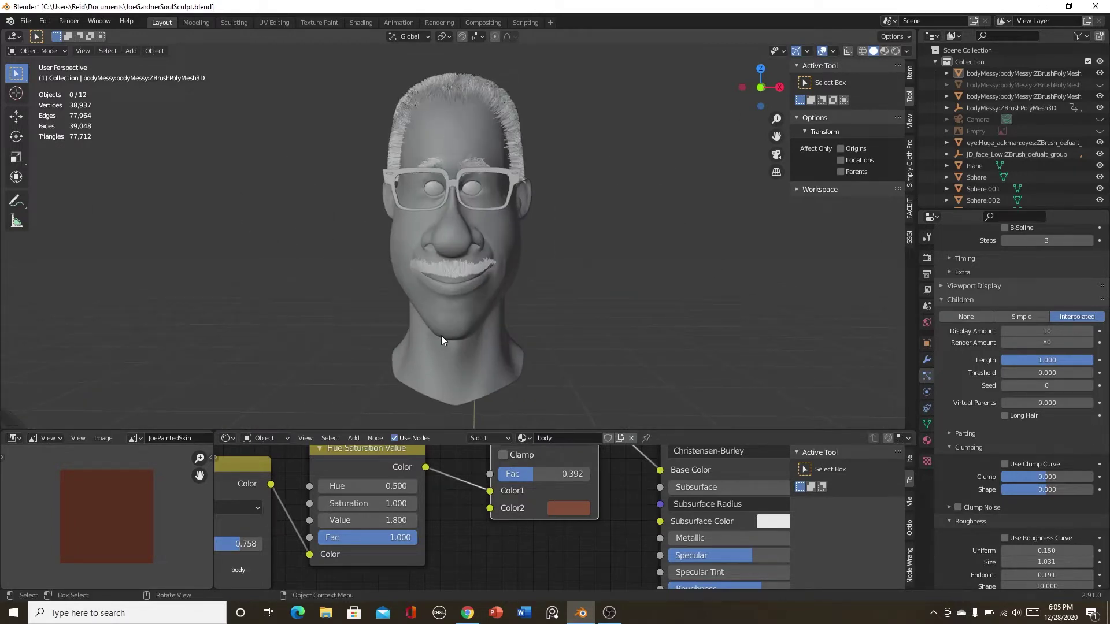
# Unhide the stylized character's body mesh and check how it fits beneath the head
pyautogui.click(1100, 84)
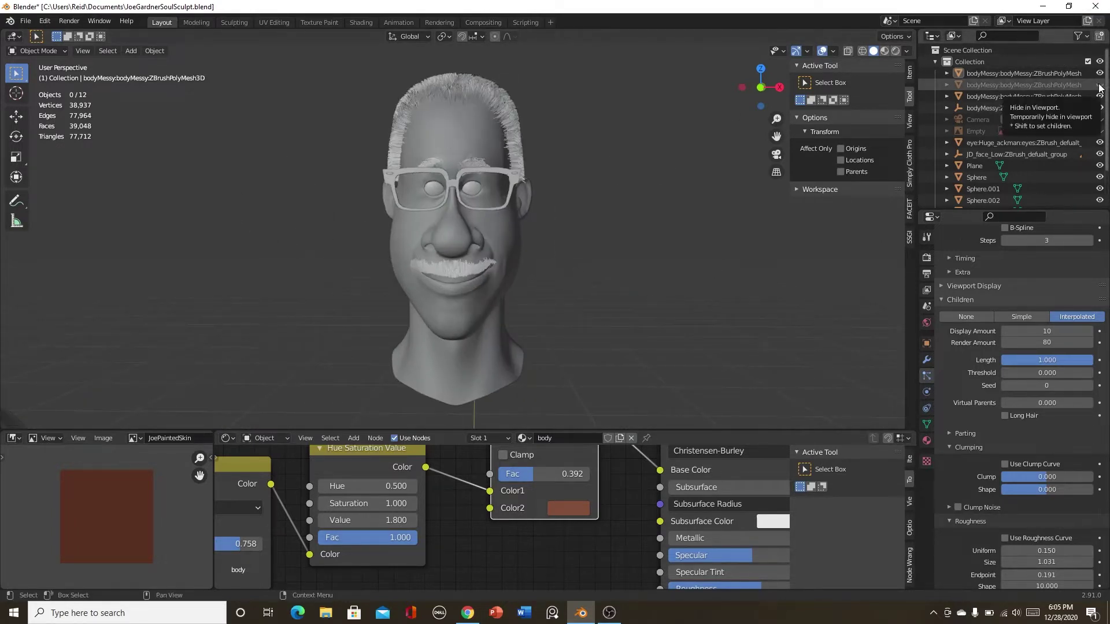
pyautogui.scroll(-8, 732, 253)
pyautogui.keyDown('ctrl'); pyautogui.moveTo(552, 328); pyautogui.dragTo(425, 311, button='middle'); pyautogui.keyUp('ctrl')
pyautogui.scroll(-3, 400, 248)
pyautogui.moveTo(400, 248)
pyautogui.keyDown('shift'); pyautogui.mouseDown(button='middle')
pyautogui.moveTo(383, 351)
pyautogui.moveTo(415, 329)
pyautogui.moveTo(422, 151)
pyautogui.mouseUp(button='middle'); pyautogui.keyUp('shift')
pyautogui.scroll(5, 383, 352)
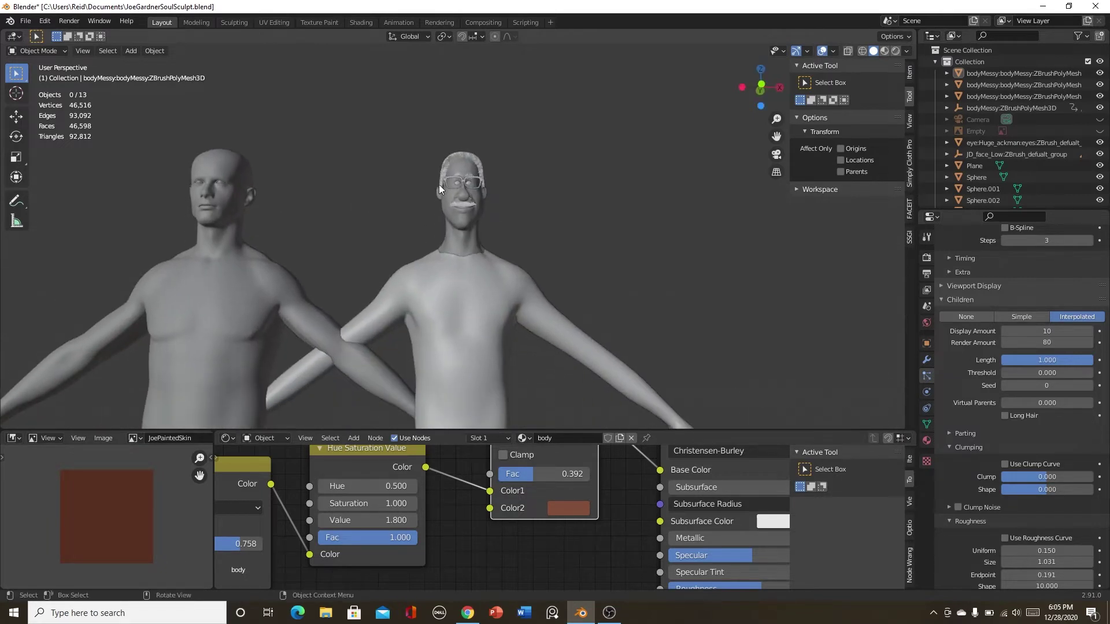
pyautogui.scroll(4, 477, 263)
pyautogui.moveTo(477, 264); pyautogui.dragTo(473, 303, button='middle')
pyautogui.scroll(-4, 481, 294)
pyautogui.scroll(-4, 484, 298)
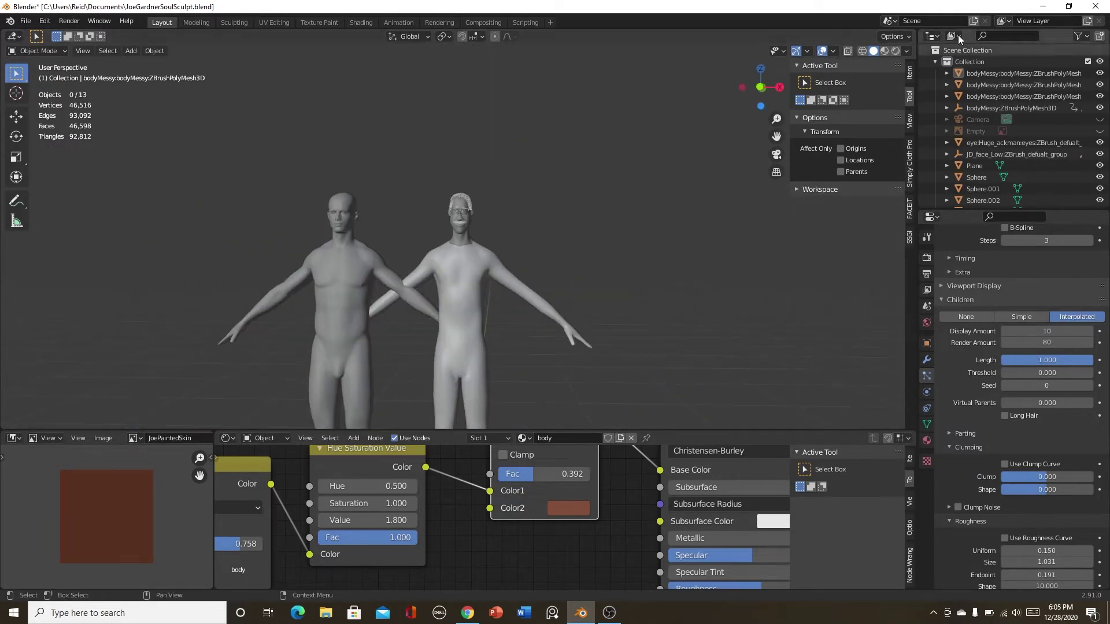
# Switch to Material Preview shading and assign the existing "body" material to the stylized character's body mesh
pyautogui.click(884, 51)
pyautogui.scroll(3, 564, 341)
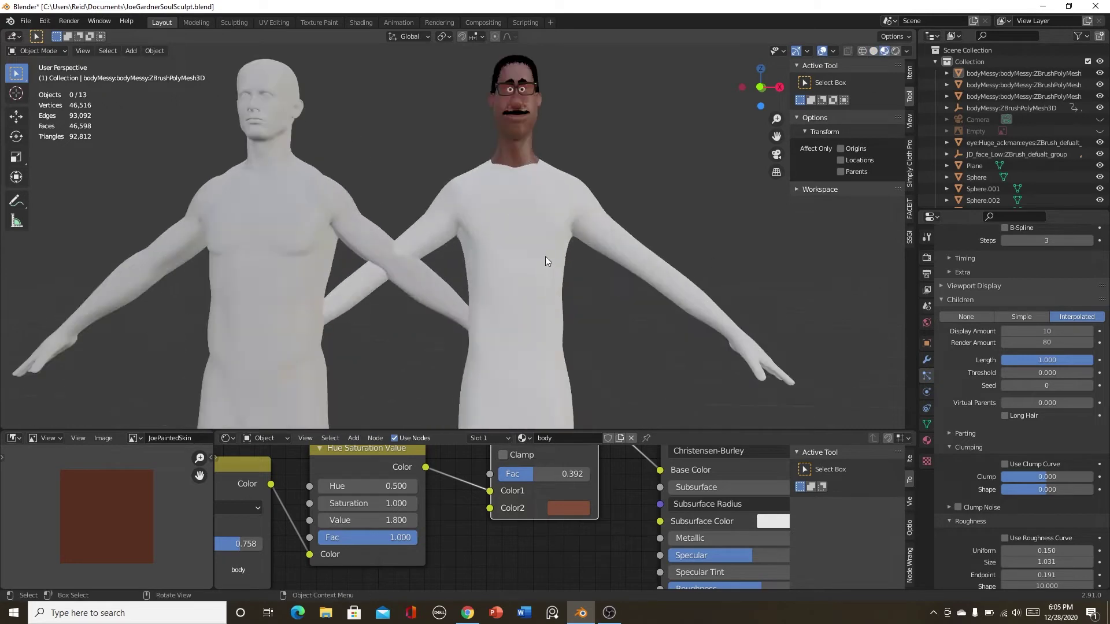
pyautogui.click(546, 256)
pyautogui.click(542, 439)
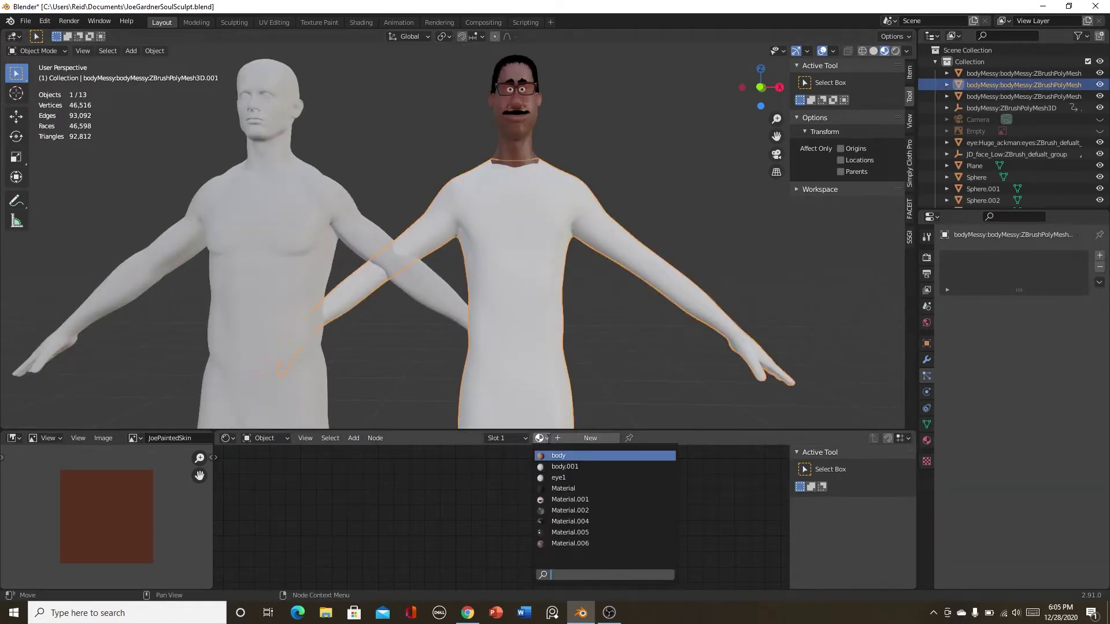
pyautogui.click(573, 456)
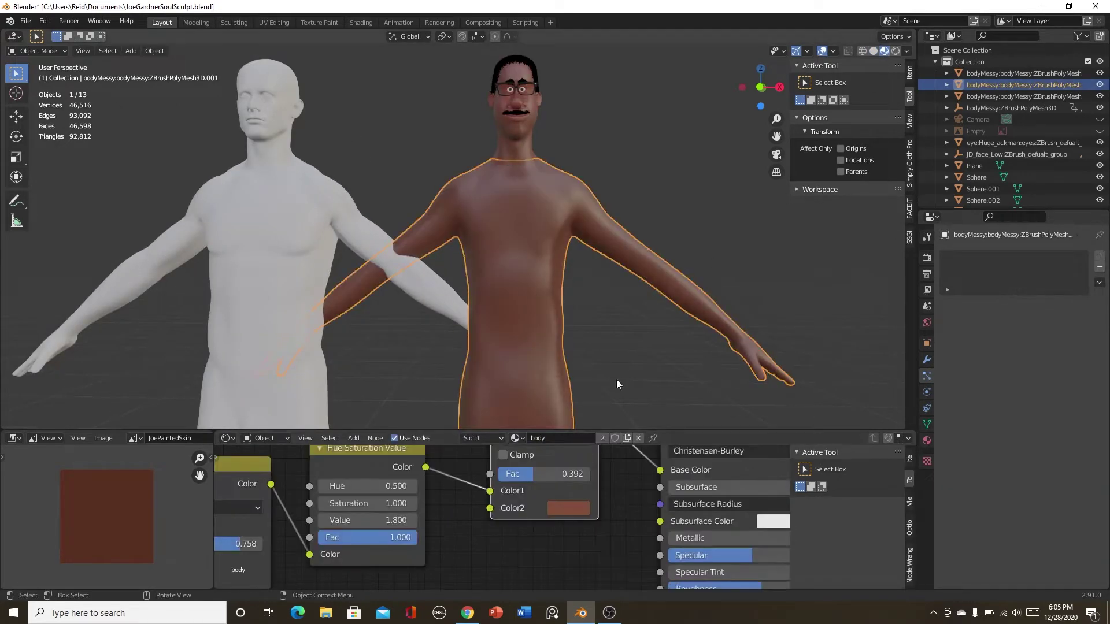
pyautogui.scroll(-3, 607, 289)
pyautogui.keyDown('shift'); pyautogui.moveTo(551, 317); pyautogui.dragTo(547, 355, button='middle'); pyautogui.keyUp('shift')
pyautogui.click(547, 355)
pyautogui.scroll(8, 543, 263)
pyautogui.keyDown('shift'); pyautogui.moveTo(682, 250); pyautogui.dragTo(681, 260, button='middle'); pyautogui.keyUp('shift')
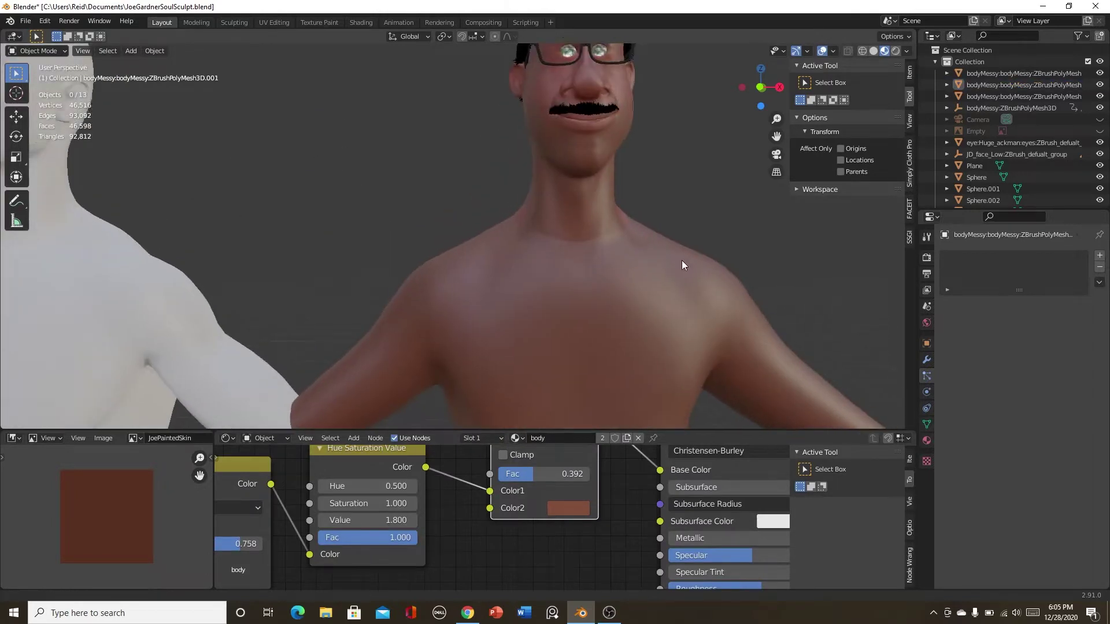
# Return the viewport to Solid shading and hide the stylized character's body mesh again
pyautogui.scroll(-6, 537, 363)
pyautogui.moveTo(548, 395)
pyautogui.mouseDown(button='middle')
pyautogui.moveTo(582, 213)
pyautogui.moveTo(536, 390)
pyautogui.mouseUp(button='middle')
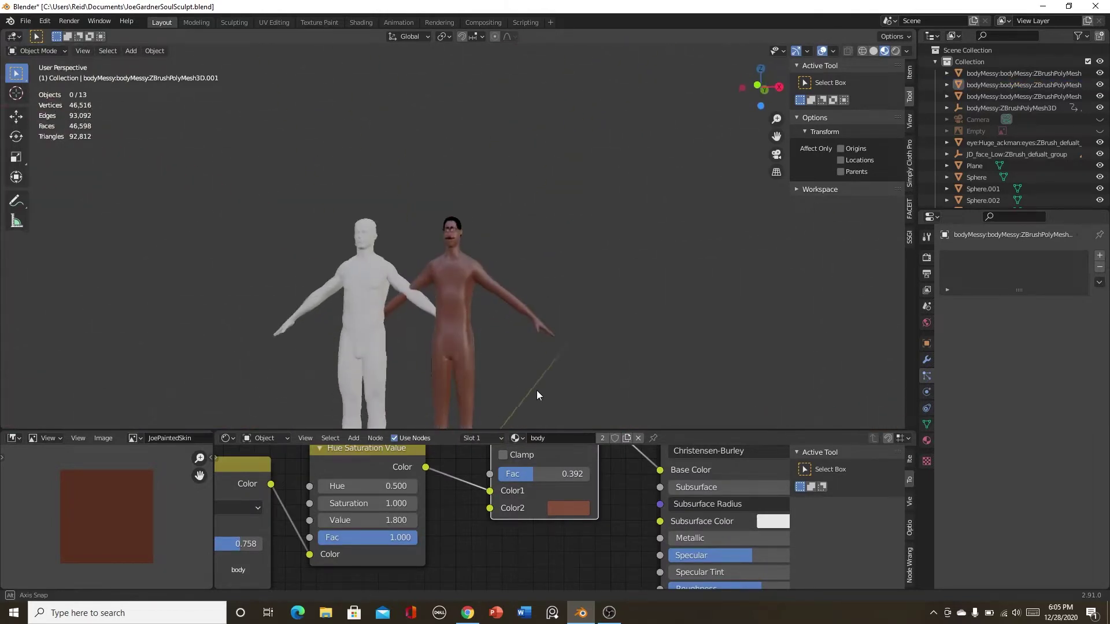
pyautogui.scroll(6, 566, 280)
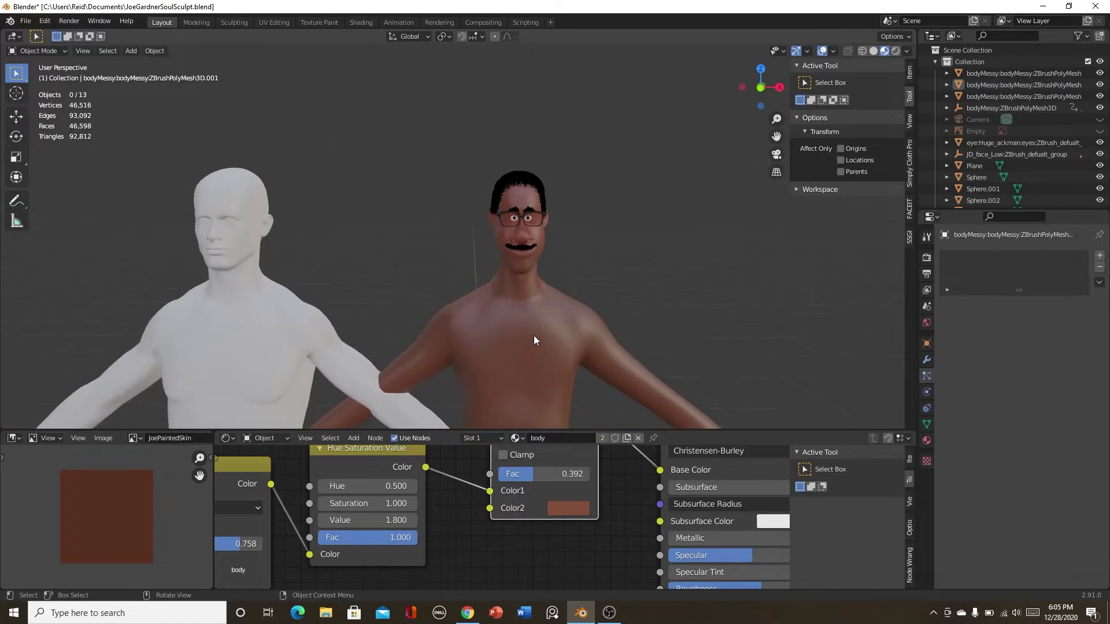
pyautogui.scroll(3, 535, 340)
pyautogui.click(874, 50)
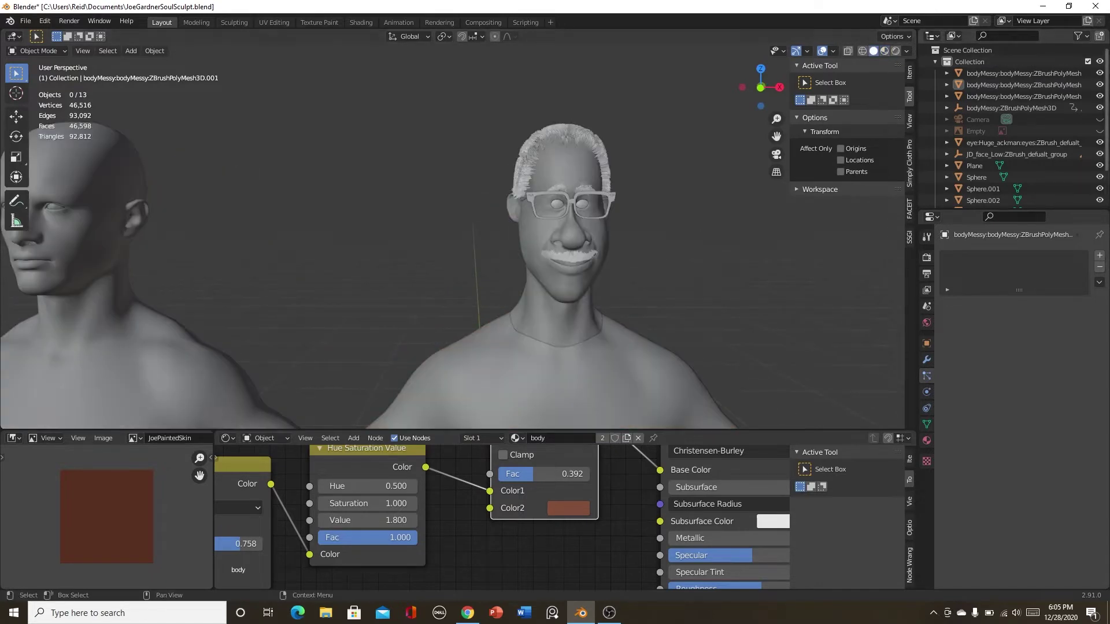
pyautogui.click(1100, 85)
# Delete the eyeballs object from the imported base body
pyautogui.scroll(-2, 598, 329)
pyautogui.moveTo(597, 329); pyautogui.dragTo(344, 199, button='middle')
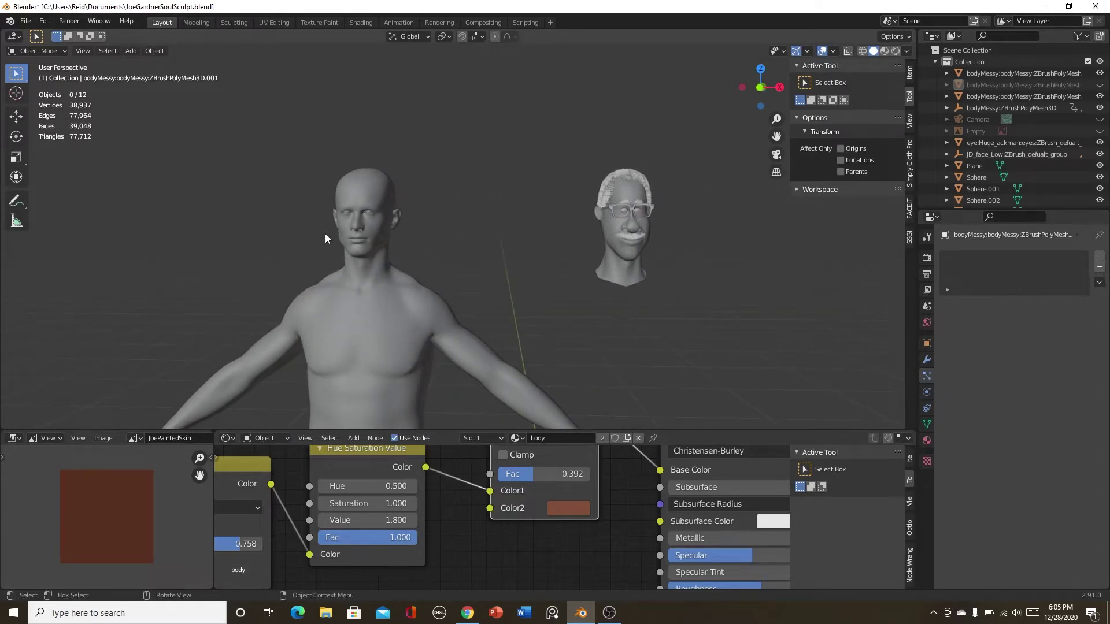
pyautogui.scroll(6, 538, 271)
pyautogui.click(473, 236)
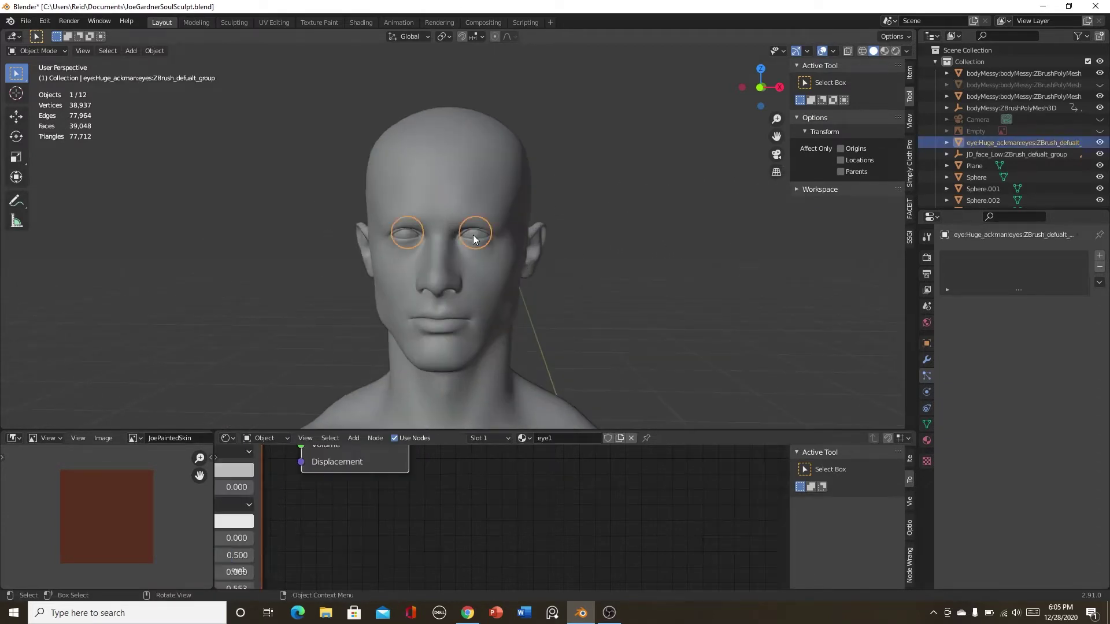
pyautogui.press('x')
pyautogui.click(473, 235)
pyautogui.scroll(-5, 737, 359)
pyautogui.moveTo(712, 370); pyautogui.dragTo(396, 334, button='middle')
pyautogui.scroll(4, 547, 335)
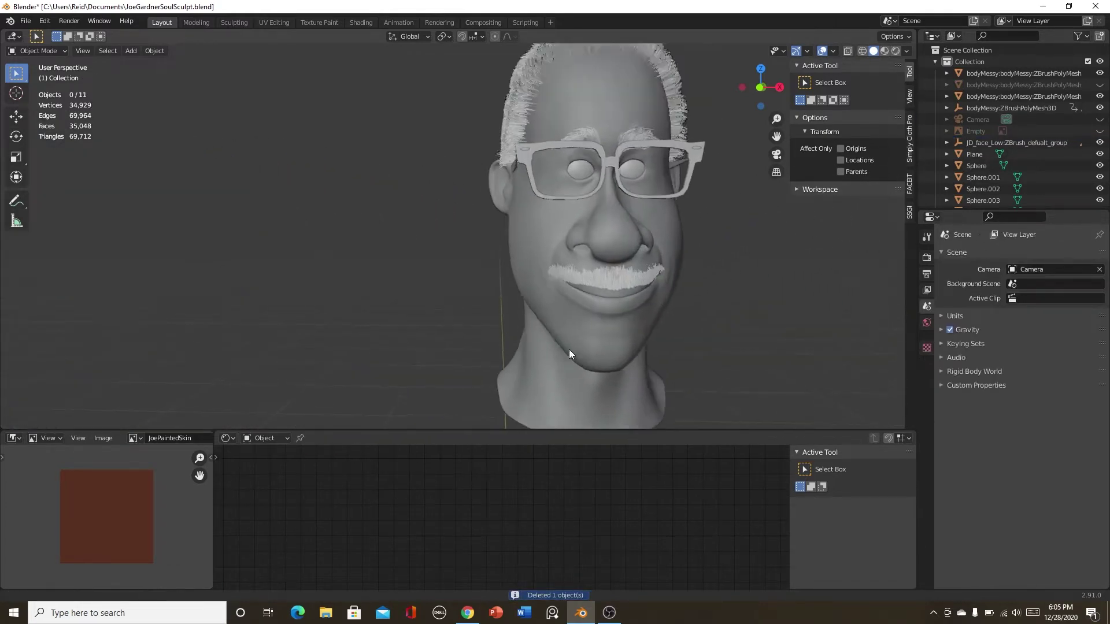
# Show the scene in Material Preview shading and examine the Joe Gardner head's face and glasses up close
pyautogui.keyDown('shift'); pyautogui.moveTo(591, 339); pyautogui.dragTo(467, 354, button='middle'); pyautogui.keyUp('shift')
pyautogui.click(884, 51)
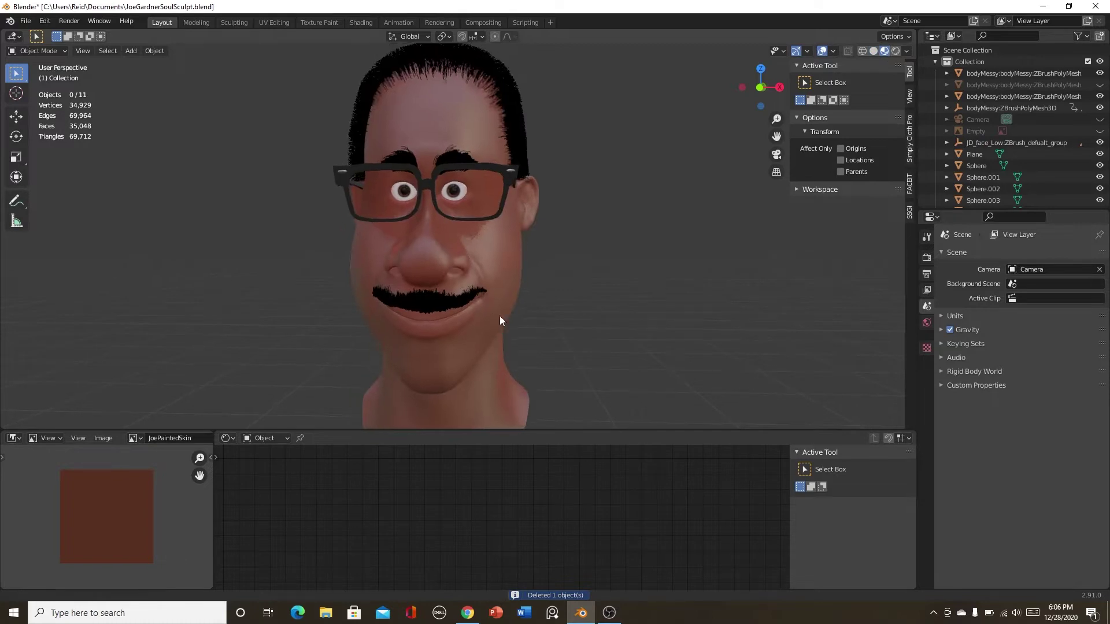
pyautogui.scroll(5, 564, 320)
pyautogui.moveTo(564, 318)
pyautogui.mouseDown(button='middle')
pyautogui.moveTo(613, 261)
pyautogui.moveTo(553, 229)
pyautogui.mouseUp(button='middle')
pyautogui.scroll(2, 553, 229)
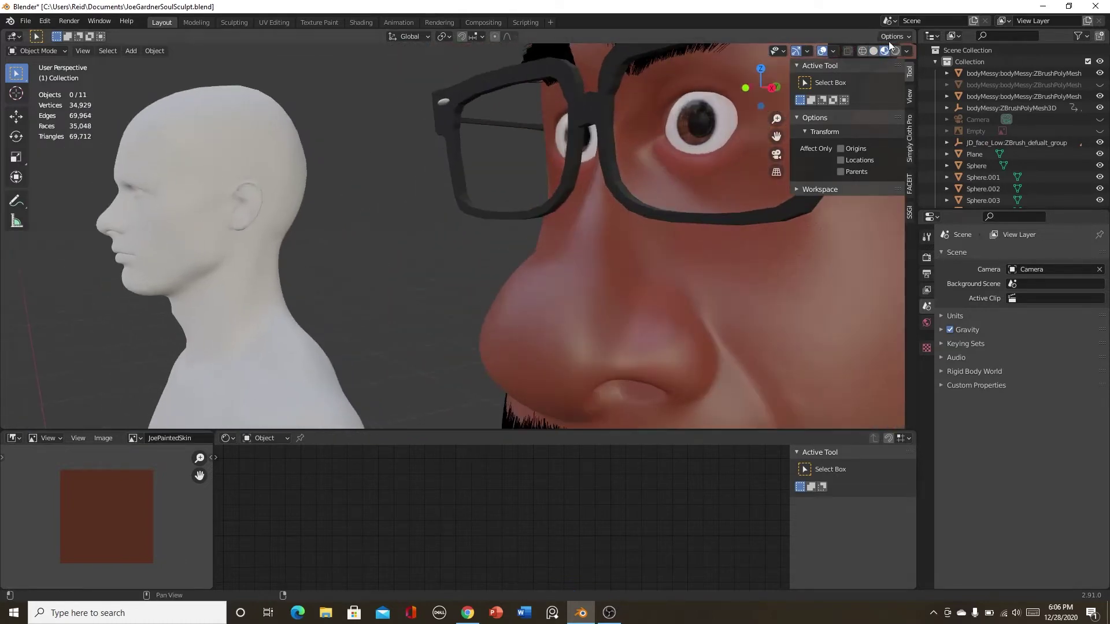
# Return the viewport to Solid shading, select the character's eye and head objects, and clear the selection
pyautogui.click(874, 51)
pyautogui.moveTo(665, 243)
pyautogui.mouseDown(button='middle')
pyautogui.moveTo(616, 276)
pyautogui.moveTo(540, 283)
pyautogui.moveTo(566, 214)
pyautogui.moveTo(688, 162)
pyautogui.mouseUp(button='middle')
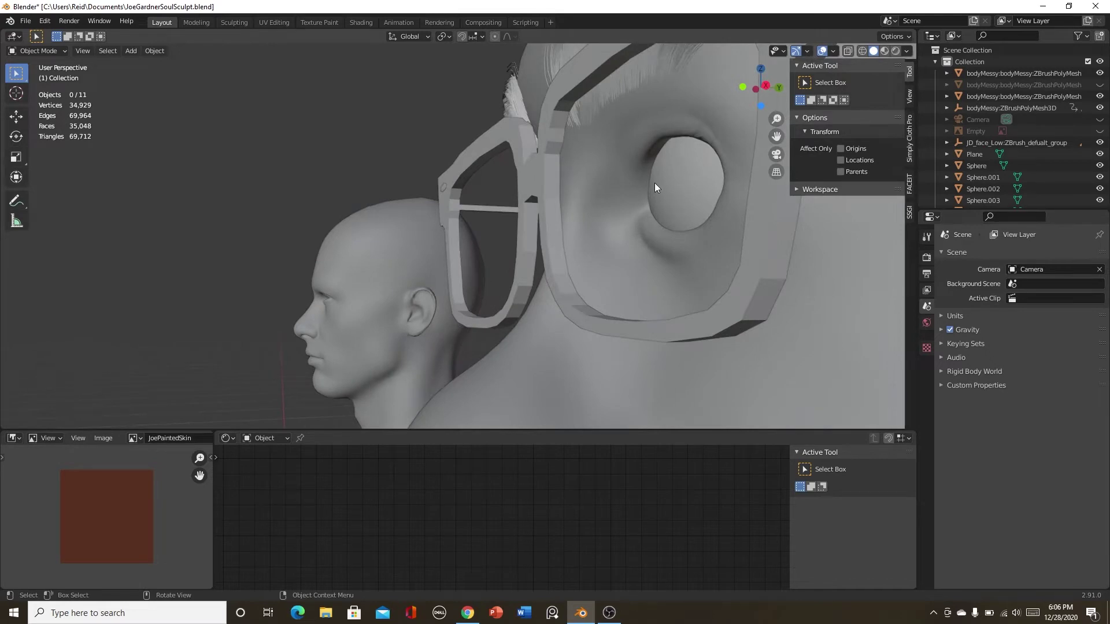
pyautogui.moveTo(669, 179); pyautogui.dragTo(671, 187)
pyautogui.scroll(-8, 682, 269)
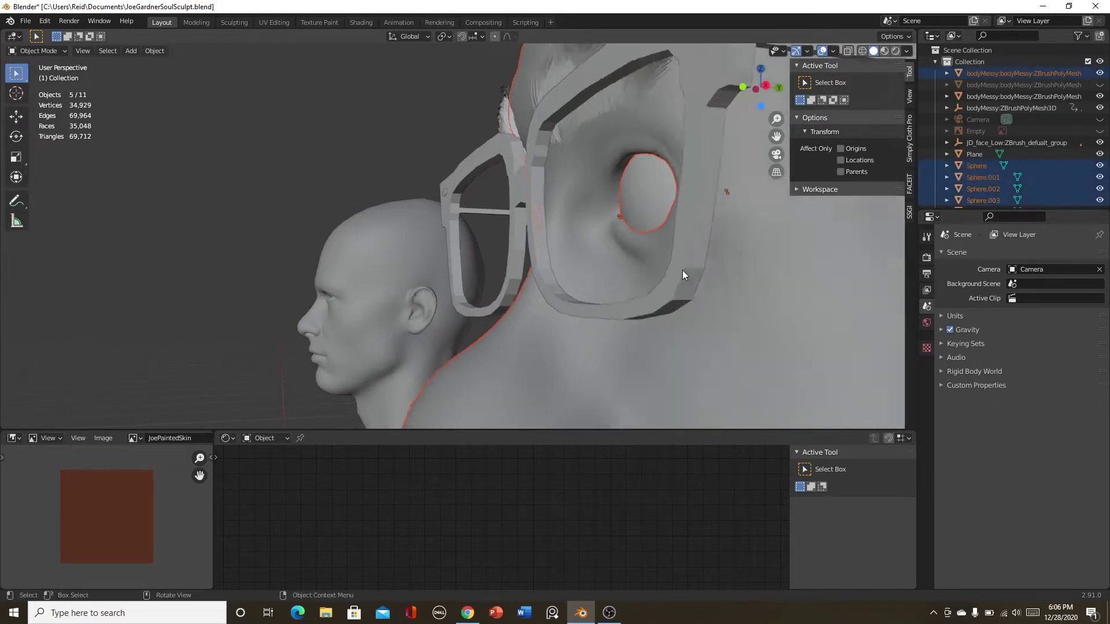
pyautogui.moveTo(665, 296); pyautogui.dragTo(717, 320, button='middle')
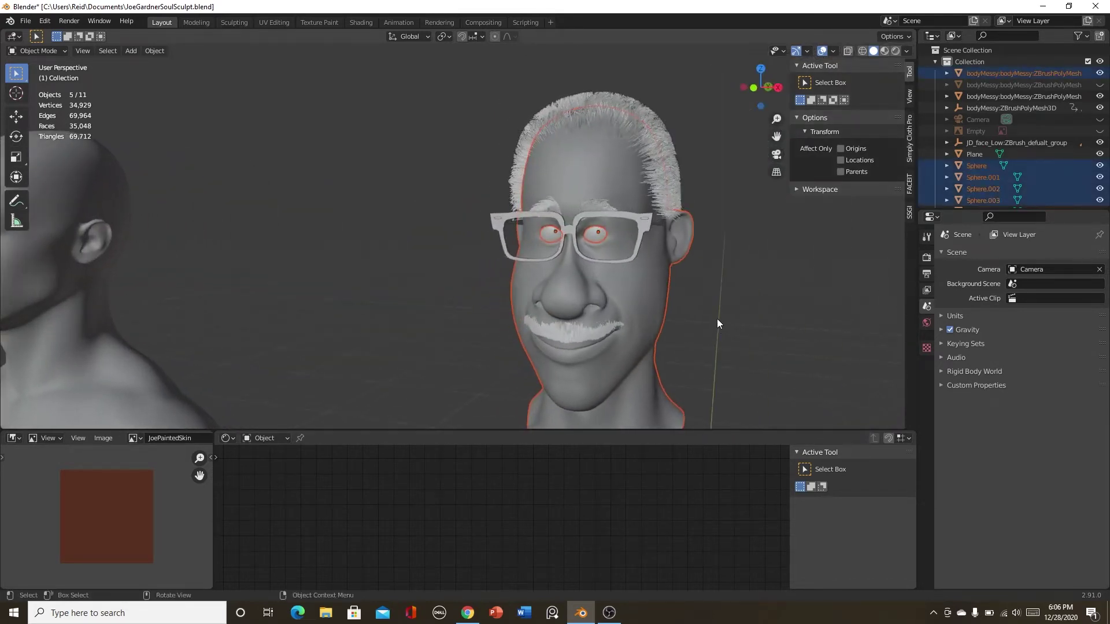
pyautogui.click(718, 320)
# Examine the sculpted eye sockets, nose and glasses of the stylized head up close and from several angles
pyautogui.scroll(7, 601, 305)
pyautogui.moveTo(628, 295); pyautogui.dragTo(591, 314, button='middle')
pyautogui.moveTo(685, 283); pyautogui.dragTo(799, 286, button='middle')
pyautogui.scroll(-7, 766, 353)
pyautogui.scroll(-4, 751, 359)
pyautogui.moveTo(736, 362); pyautogui.dragTo(702, 351, button='middle')
pyautogui.scroll(10, 701, 348)
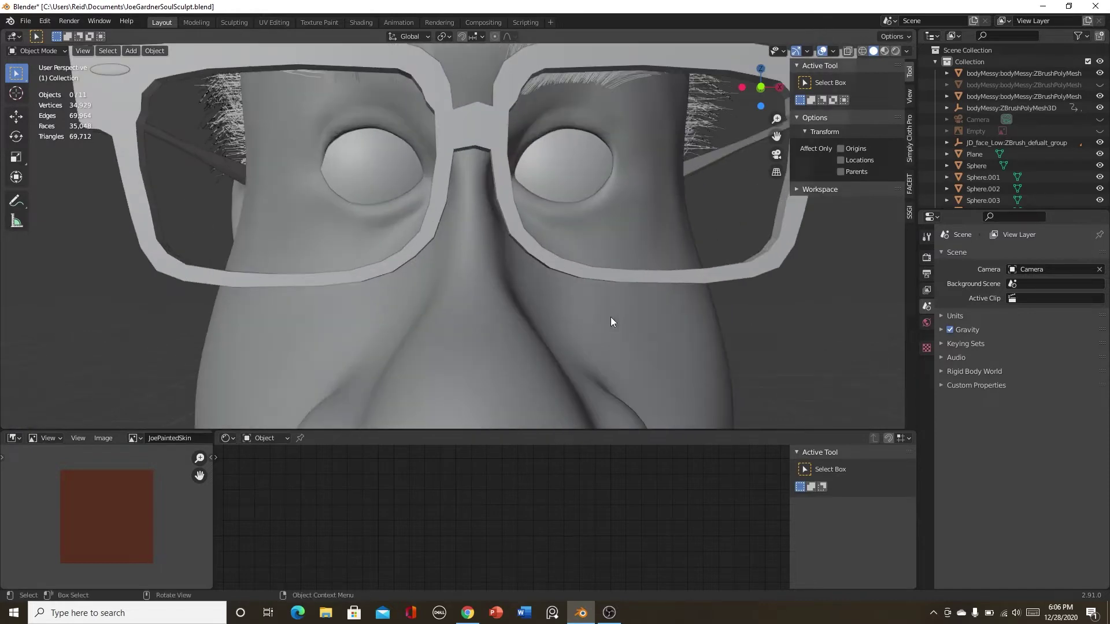
pyautogui.moveTo(611, 317); pyautogui.dragTo(556, 306, button='middle')
# Switch the viewport to Material Preview shading and review the coloured head from the front
pyautogui.click(884, 51)
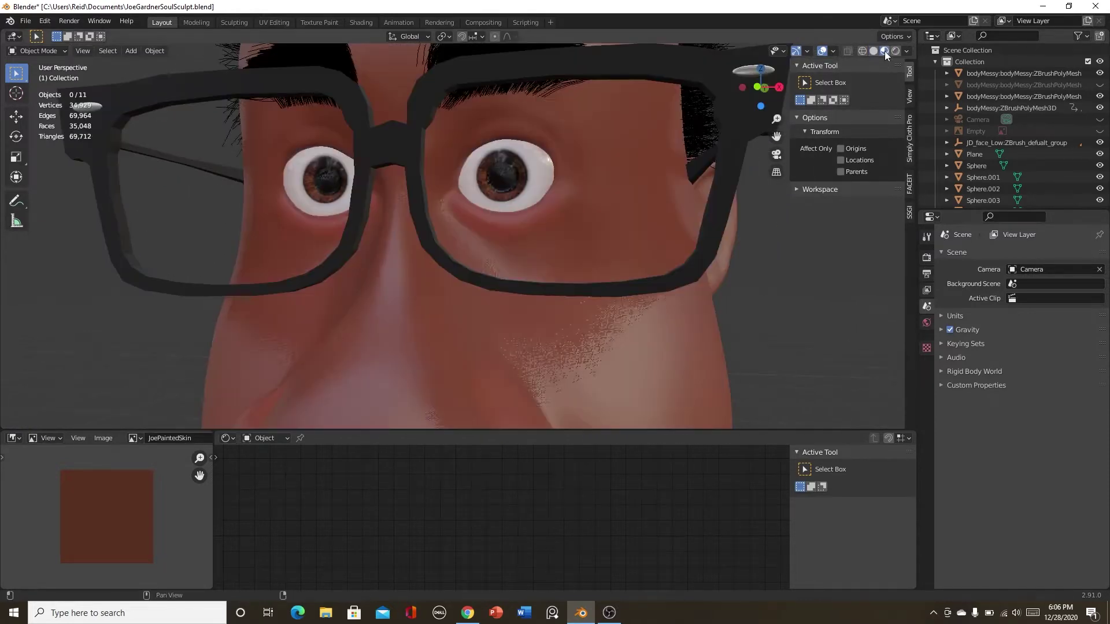
pyautogui.scroll(-8, 645, 266)
pyautogui.moveTo(592, 287); pyautogui.dragTo(614, 278, button='middle')
pyautogui.scroll(6, 545, 296)
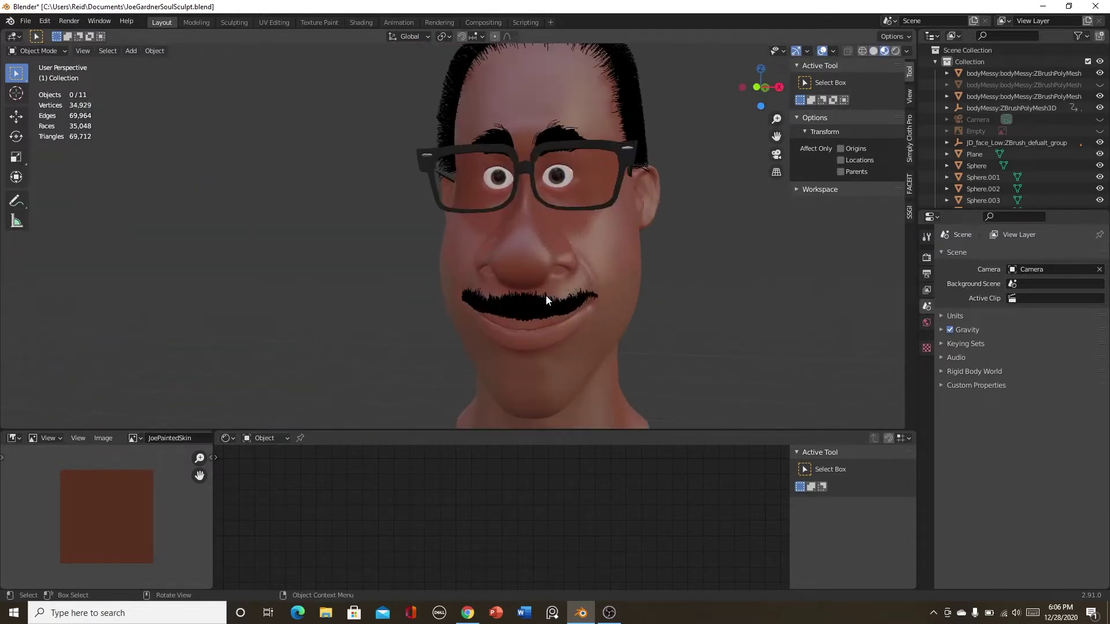
pyautogui.scroll(-4, 522, 303)
pyautogui.scroll(5, 636, 292)
pyautogui.moveTo(670, 294); pyautogui.dragTo(550, 303, button='middle')
pyautogui.scroll(-4, 577, 319)
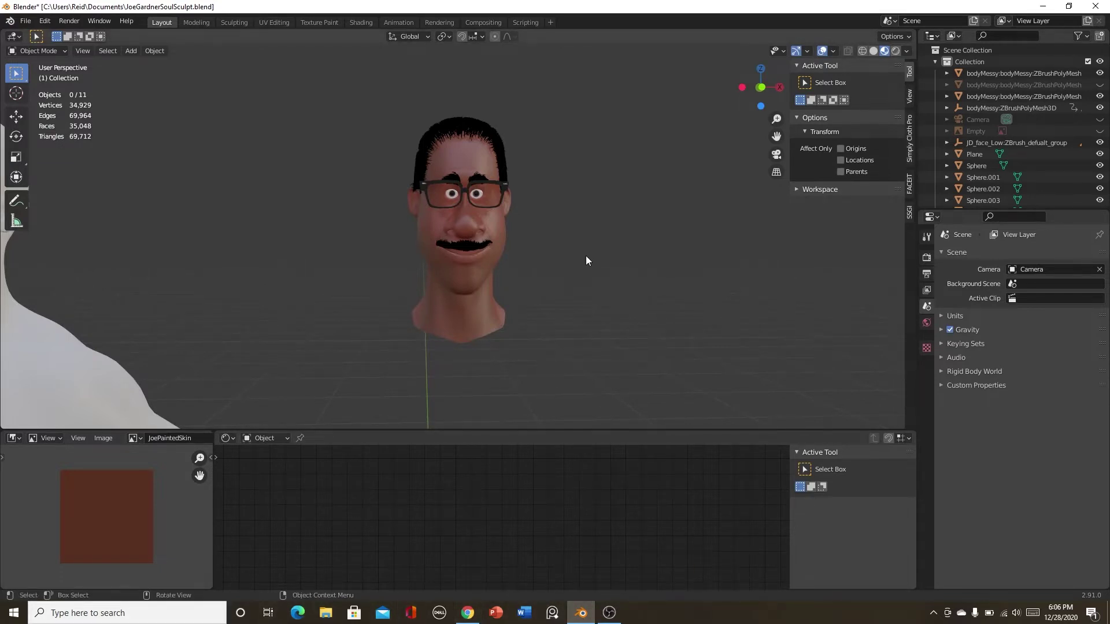
pyautogui.scroll(1, 415, 412)
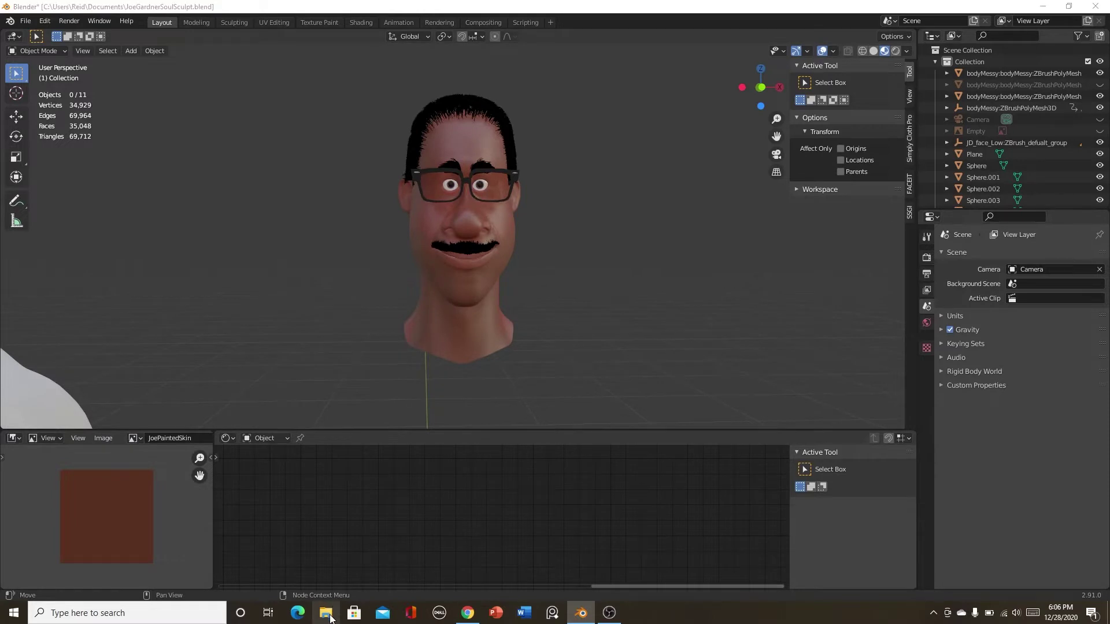
# Switch to File Explorer, browse the Downloads folder past the joegardner reference images, and close the window
pyautogui.click(326, 614)
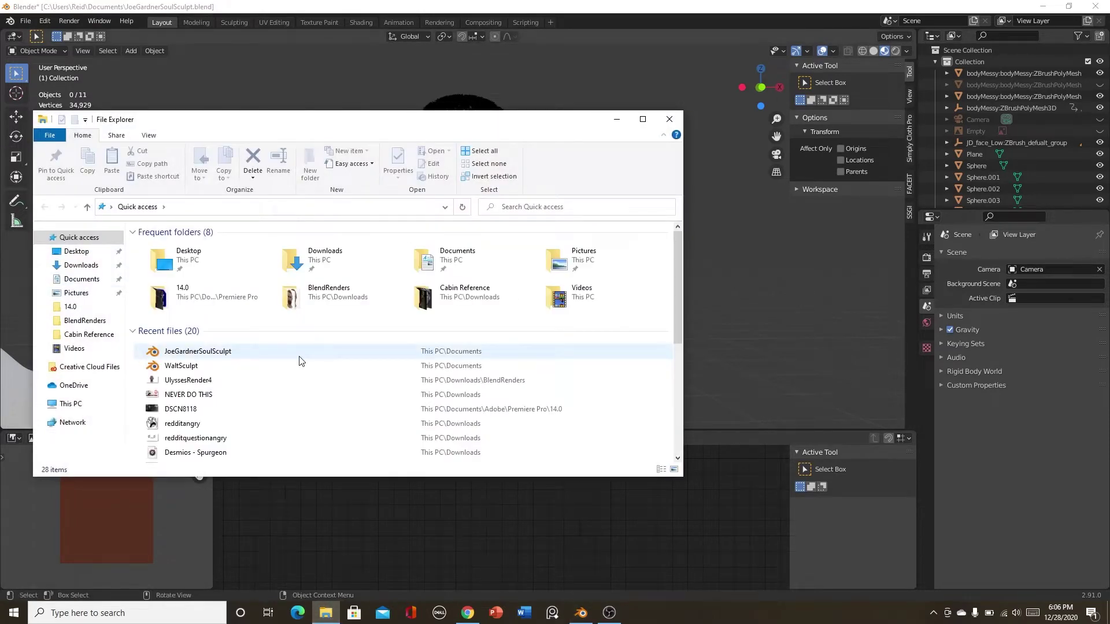
pyautogui.scroll(-3, 299, 359)
pyautogui.scroll(-2, 250, 391)
pyautogui.scroll(5, 254, 394)
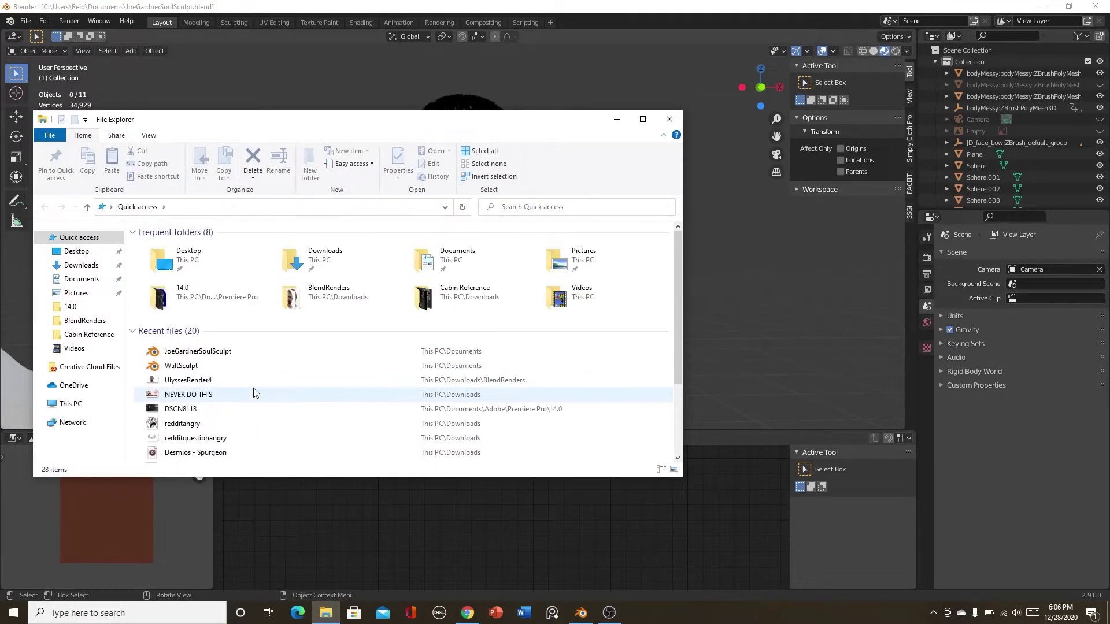
pyautogui.click(81, 265)
pyautogui.scroll(-5, 367, 353)
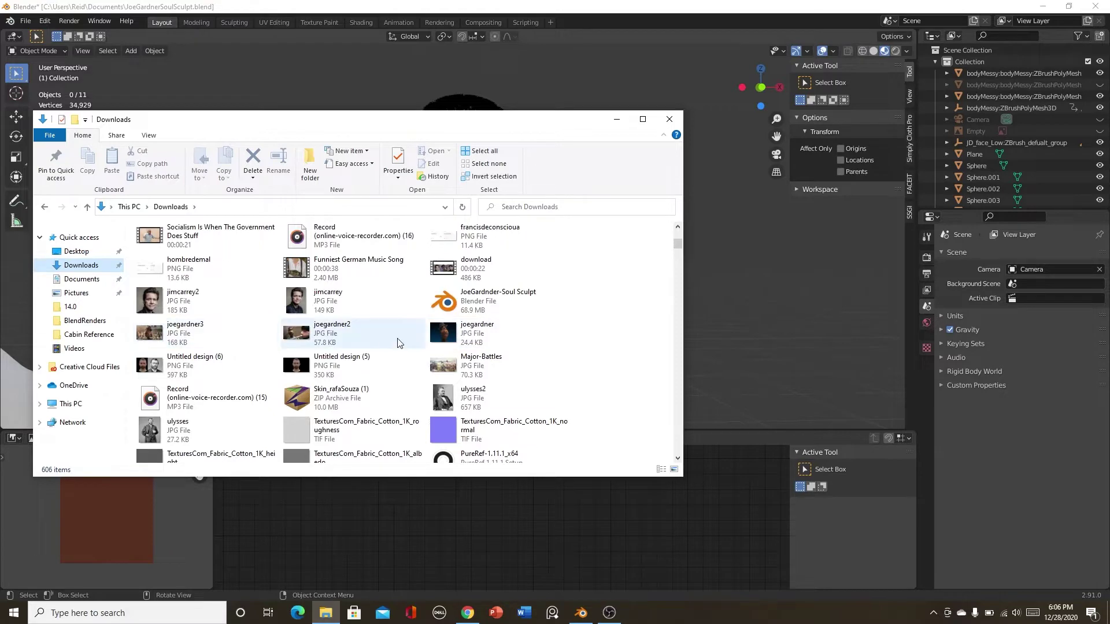
pyautogui.click(670, 119)
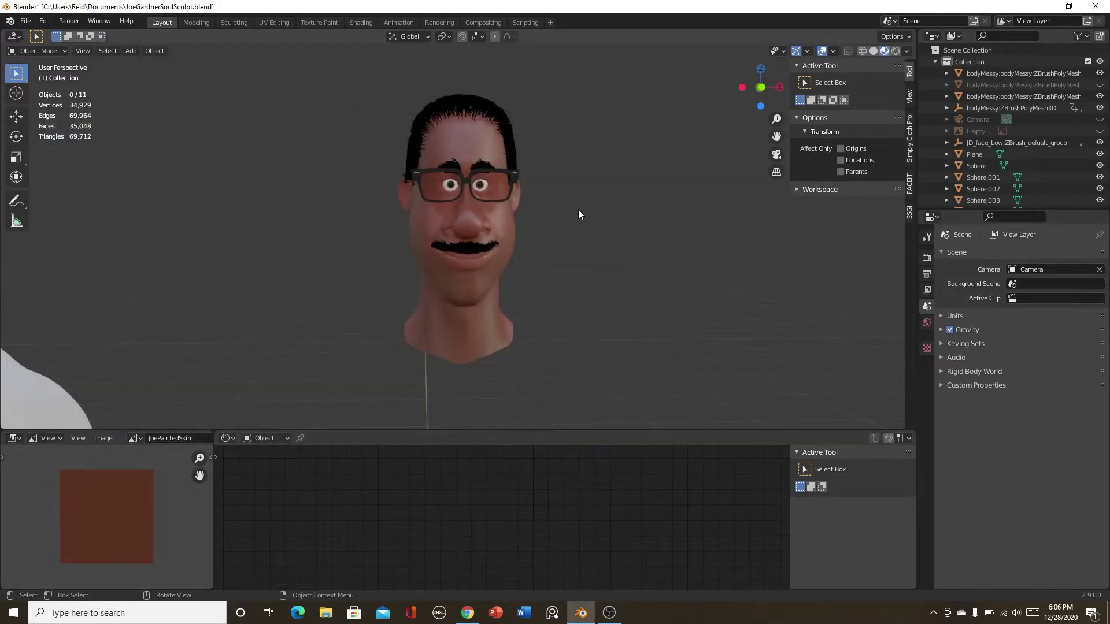
# View the realistic base body and the stylized head side by side to compare their proportions
pyautogui.scroll(5, 567, 286)
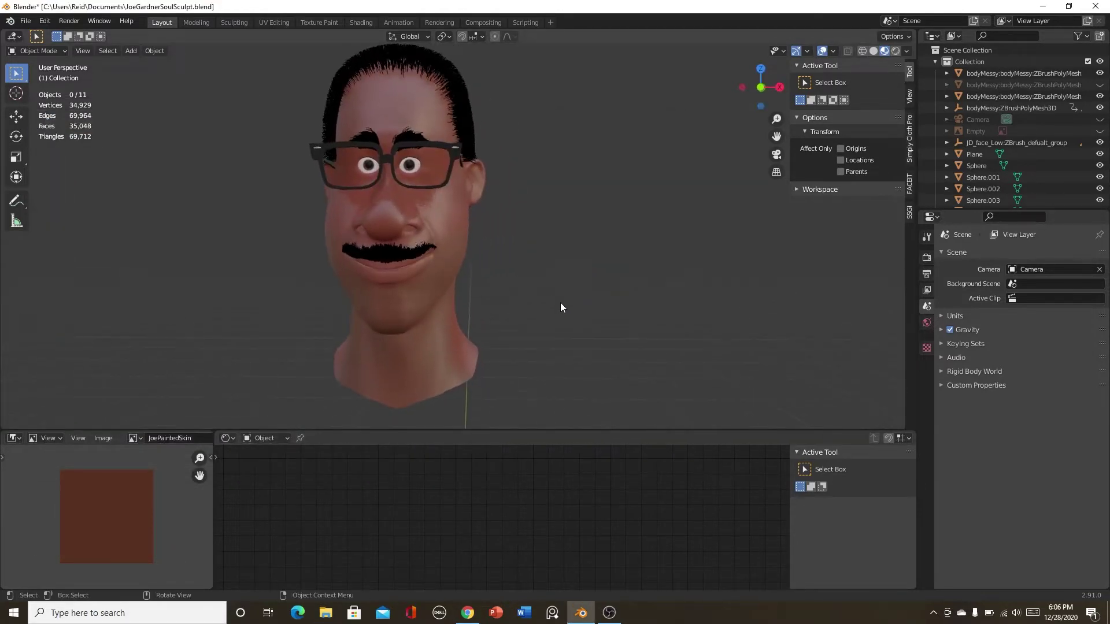
pyautogui.moveTo(764, 94); pyautogui.dragTo(763, 107)
pyautogui.scroll(-8, 508, 265)
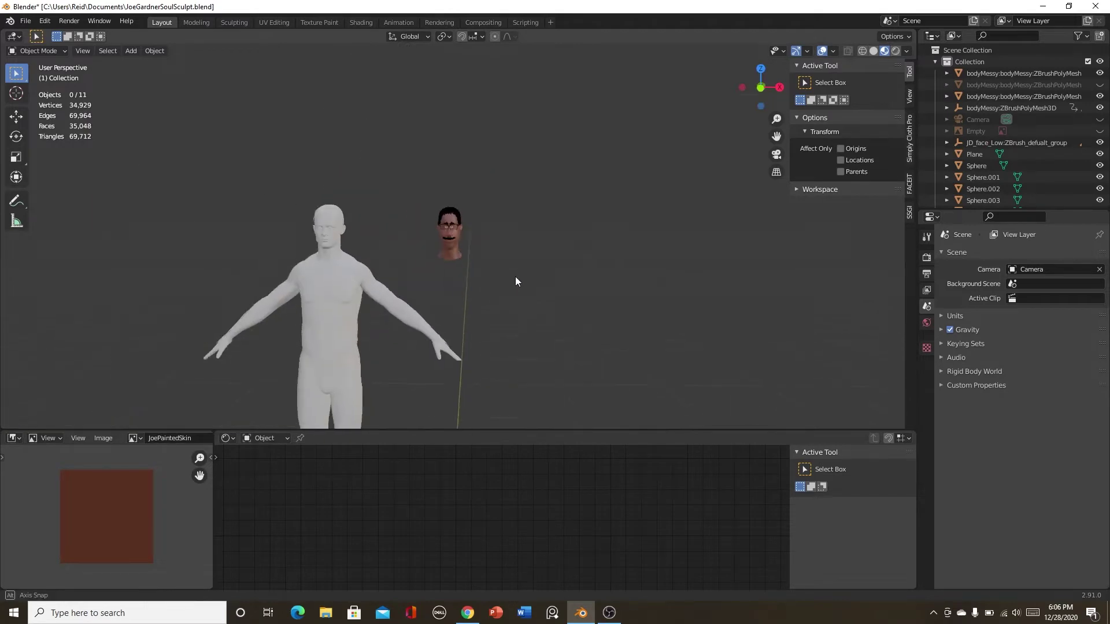
pyautogui.moveTo(538, 301); pyautogui.dragTo(529, 277, button='middle')
pyautogui.scroll(7, 535, 301)
pyautogui.moveTo(542, 321); pyautogui.dragTo(383, 332, button='middle')
# Examine the facial features and overall shape of the stylized head from the front
pyautogui.scroll(2, 567, 293)
pyautogui.scroll(7, 533, 354)
pyautogui.scroll(-2, 422, 351)
pyautogui.keyDown('shift'); pyautogui.moveTo(460, 370); pyautogui.dragTo(405, 370, button='middle'); pyautogui.keyUp('shift')
pyautogui.moveTo(405, 370)
pyautogui.mouseDown(button='middle')
pyautogui.moveTo(386, 369)
pyautogui.moveTo(403, 368)
pyautogui.mouseUp(button='middle')
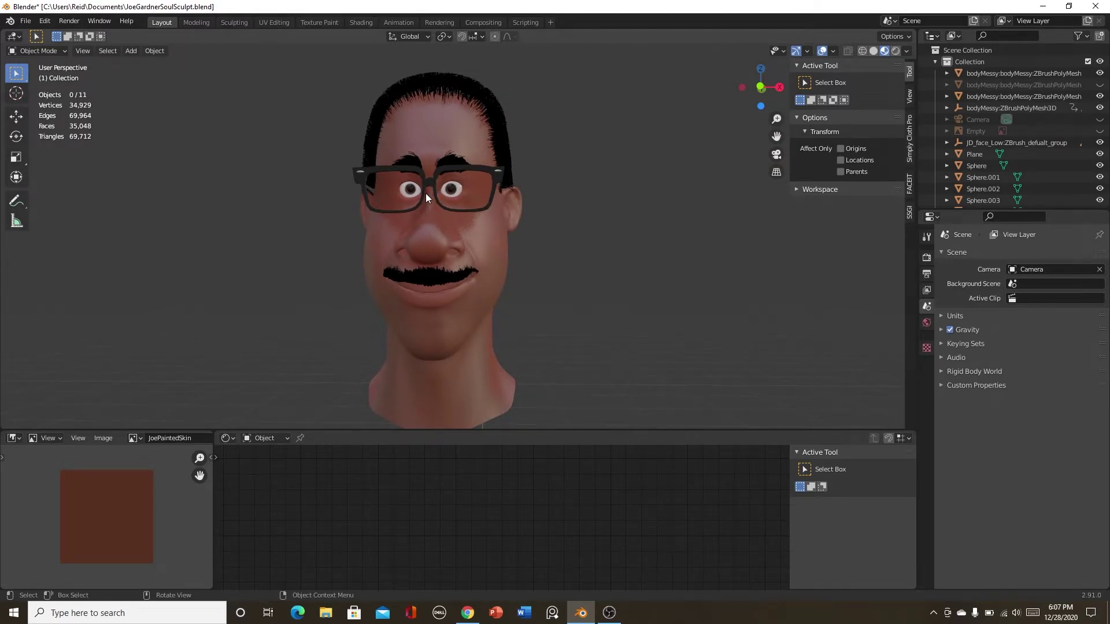
pyautogui.moveTo(420, 265); pyautogui.dragTo(407, 292, button='middle')
pyautogui.scroll(1, 450, 313)
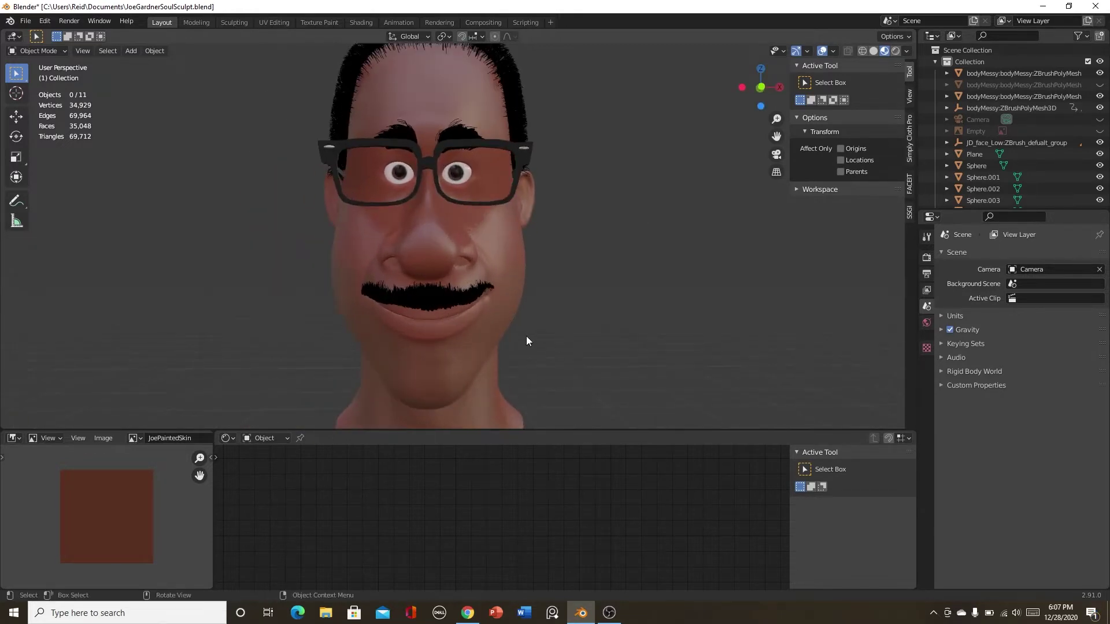
pyautogui.moveTo(369, 310); pyautogui.dragTo(368, 290, button='middle')
pyautogui.moveTo(496, 315); pyautogui.dragTo(458, 310, button='middle')
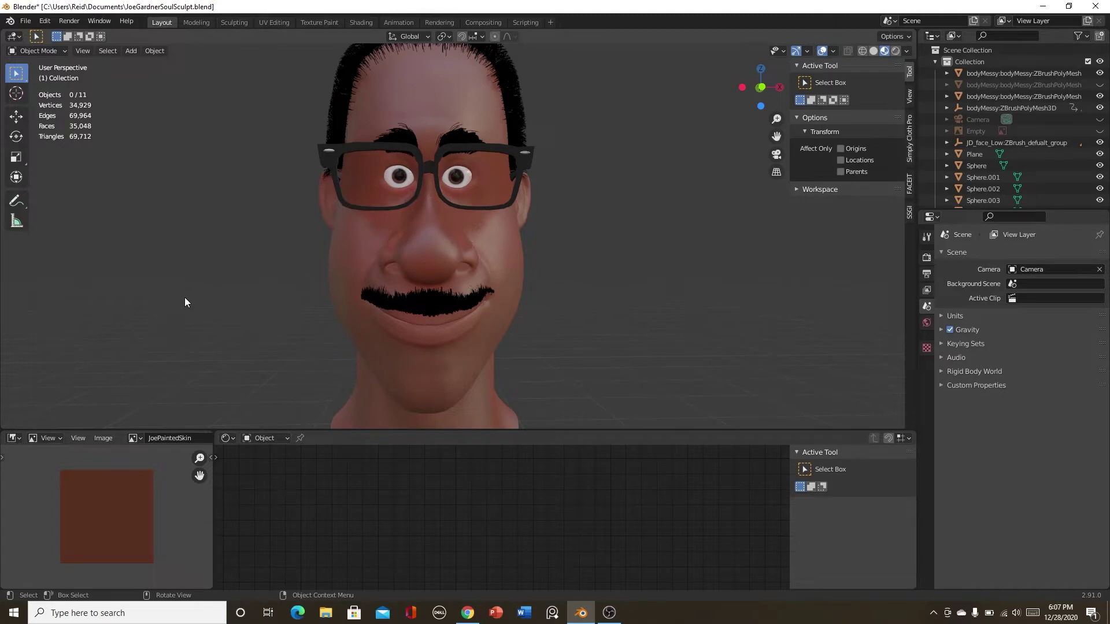
# Compare the base body's head with the stylized head, looking at both in one view
pyautogui.moveTo(185, 297); pyautogui.dragTo(296, 345, button='middle')
pyautogui.moveTo(307, 300); pyautogui.dragTo(427, 312, button='middle')
pyautogui.scroll(-3, 294, 327)
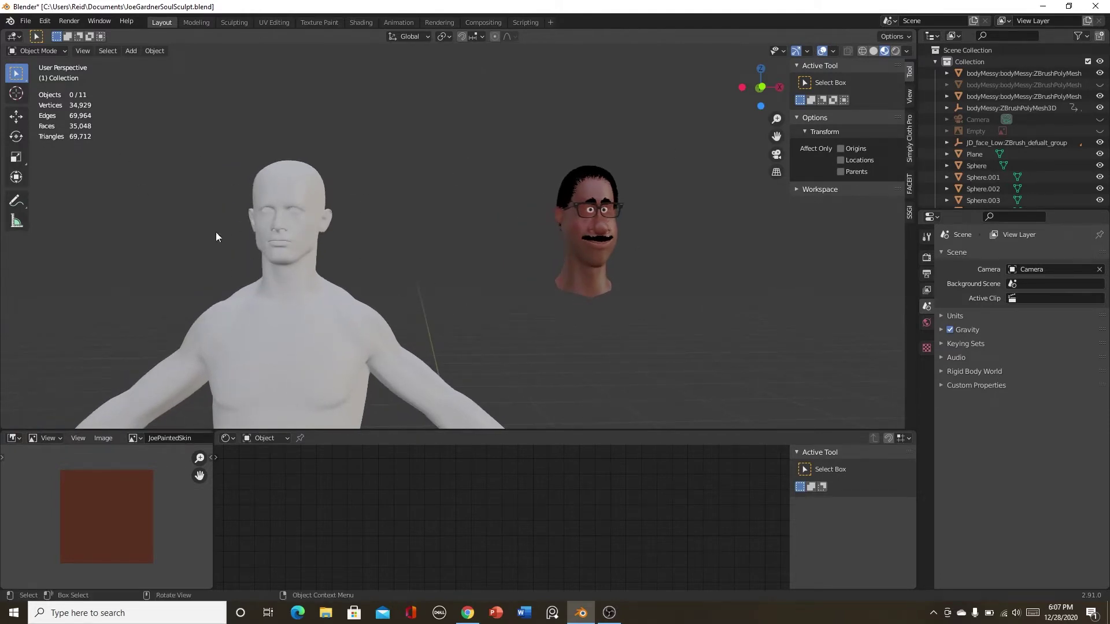
pyautogui.keyDown('shift'); pyautogui.moveTo(697, 310); pyautogui.dragTo(547, 362, button='middle'); pyautogui.keyUp('shift')
# Select the character's glasses and inspect their frame around the eyes
pyautogui.scroll(4, 597, 369)
pyautogui.scroll(1, 520, 338)
pyautogui.scroll(1, 559, 356)
pyautogui.scroll(5, 526, 315)
pyautogui.scroll(3, 473, 300)
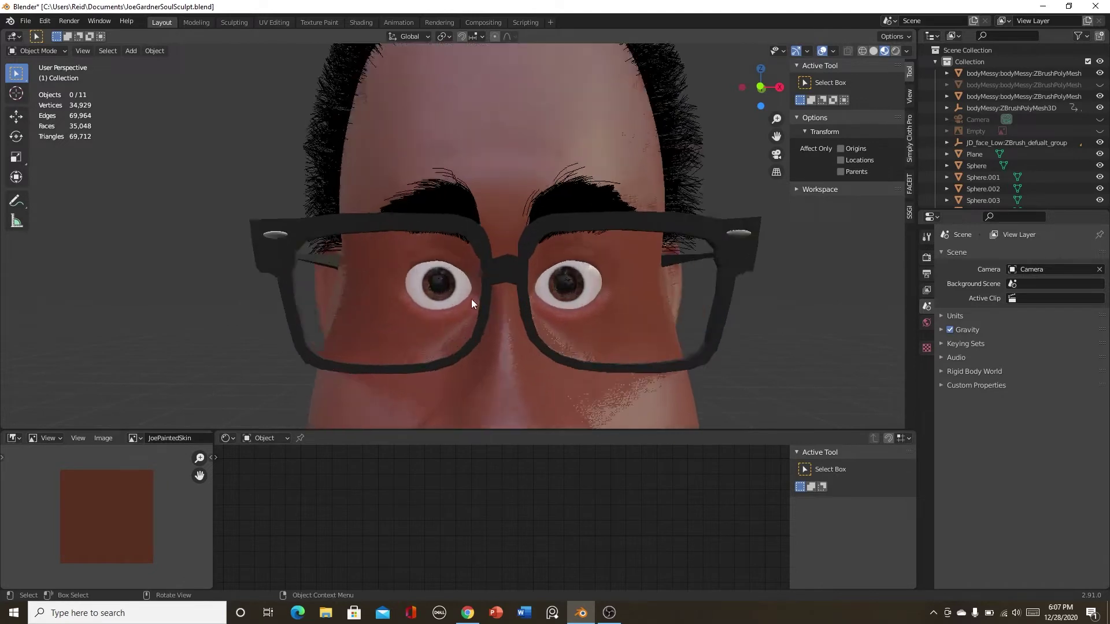
pyautogui.click(468, 235)
pyautogui.scroll(-8, 571, 342)
pyautogui.keyDown('shift'); pyautogui.moveTo(572, 347); pyautogui.dragTo(512, 324, button='middle'); pyautogui.keyUp('shift')
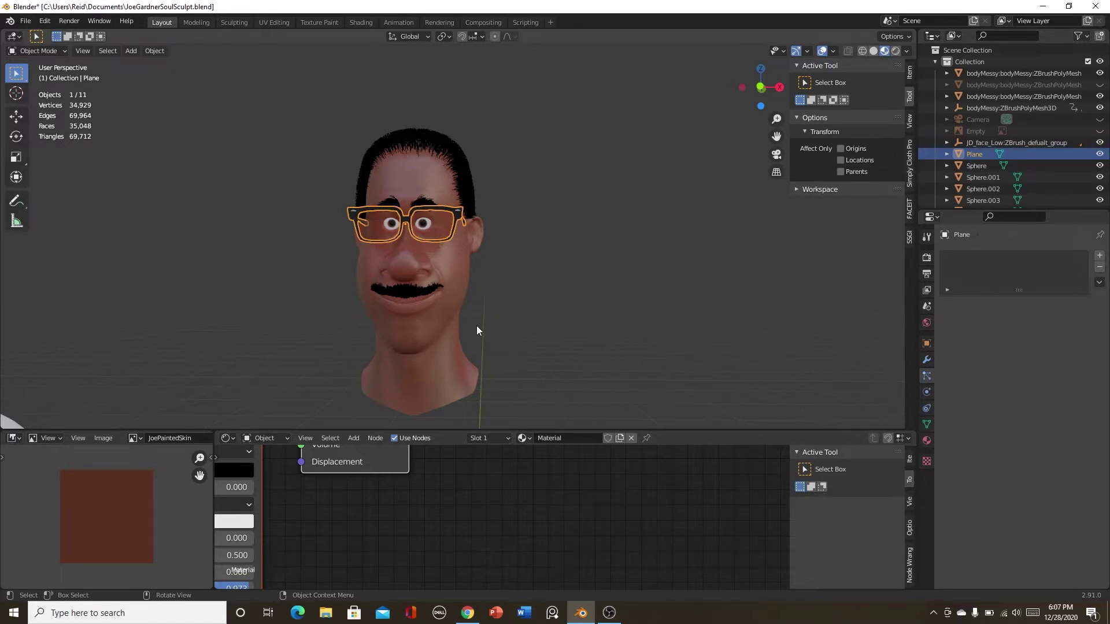
pyautogui.scroll(5, 532, 269)
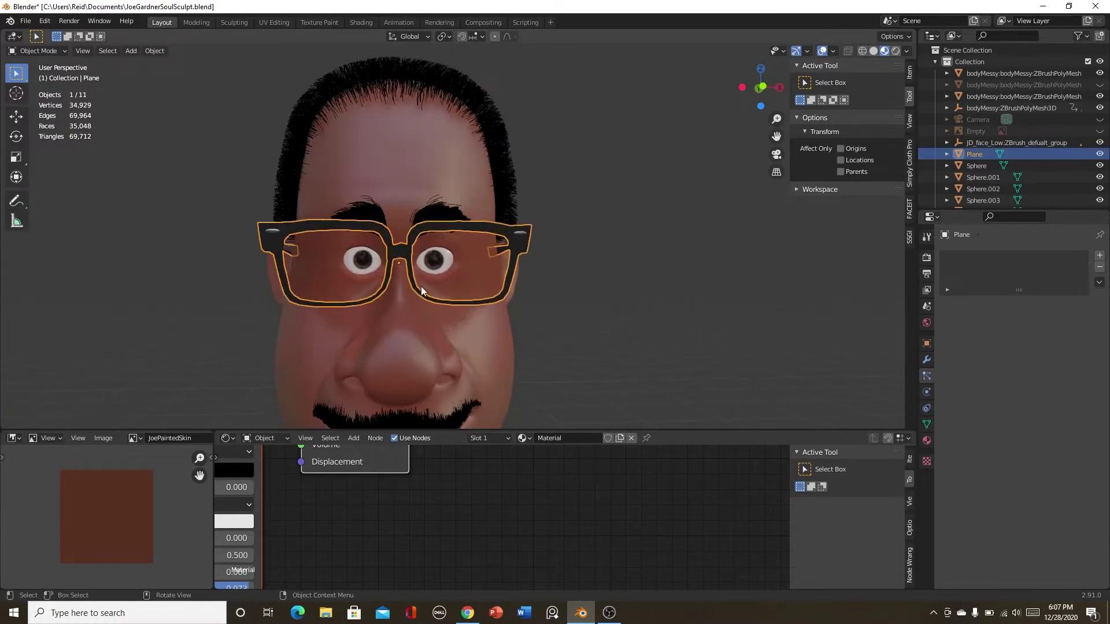
pyautogui.scroll(4, 421, 287)
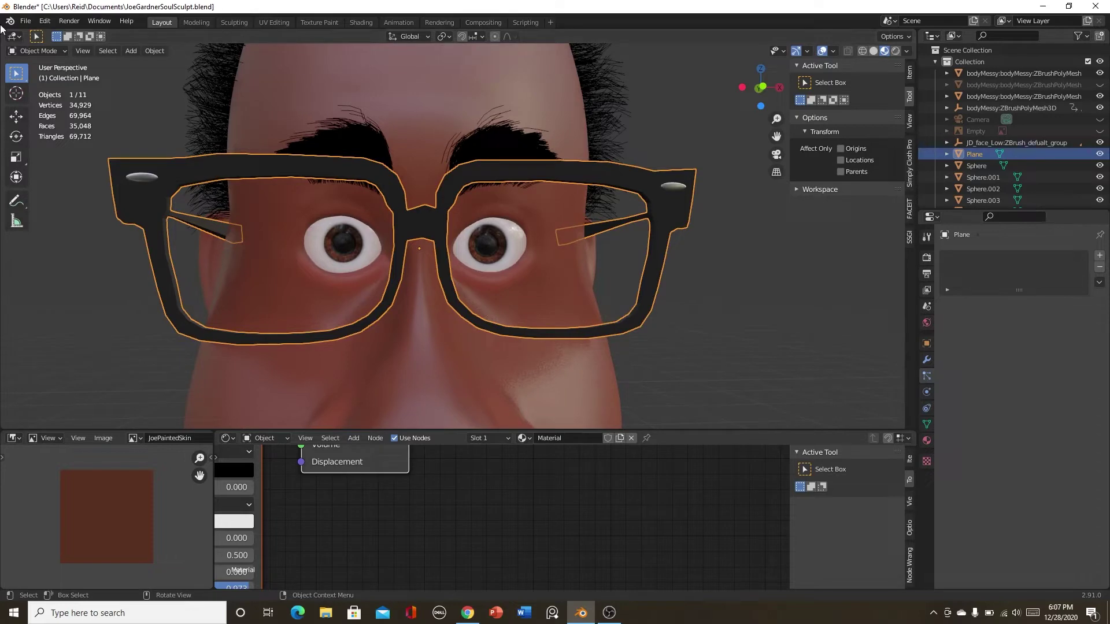
# Enter Edit Mode on the glasses mesh and select a single face on the nose bridge
pyautogui.click(37, 50)
pyautogui.click(35, 78)
pyautogui.moveTo(382, 307); pyautogui.dragTo(347, 374, button='middle')
pyautogui.scroll(4, 414, 362)
pyautogui.moveTo(381, 340); pyautogui.dragTo(398, 281, button='middle')
pyautogui.click(354, 278)
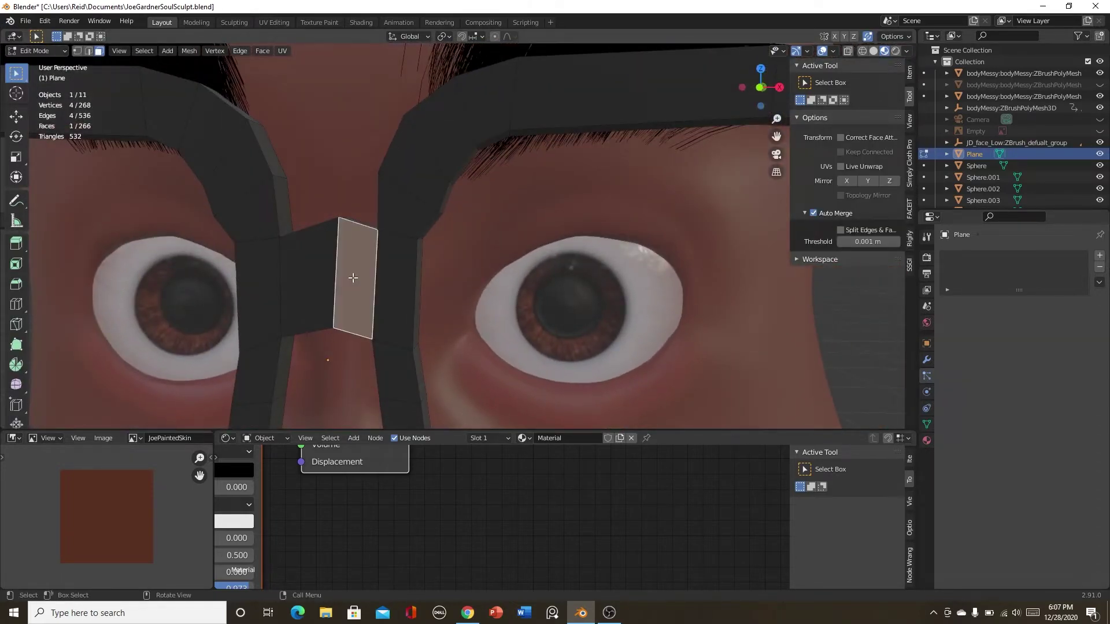
pyautogui.press('ctrl+KP_Add')
pyautogui.press('ctrl+KP_Subtract')
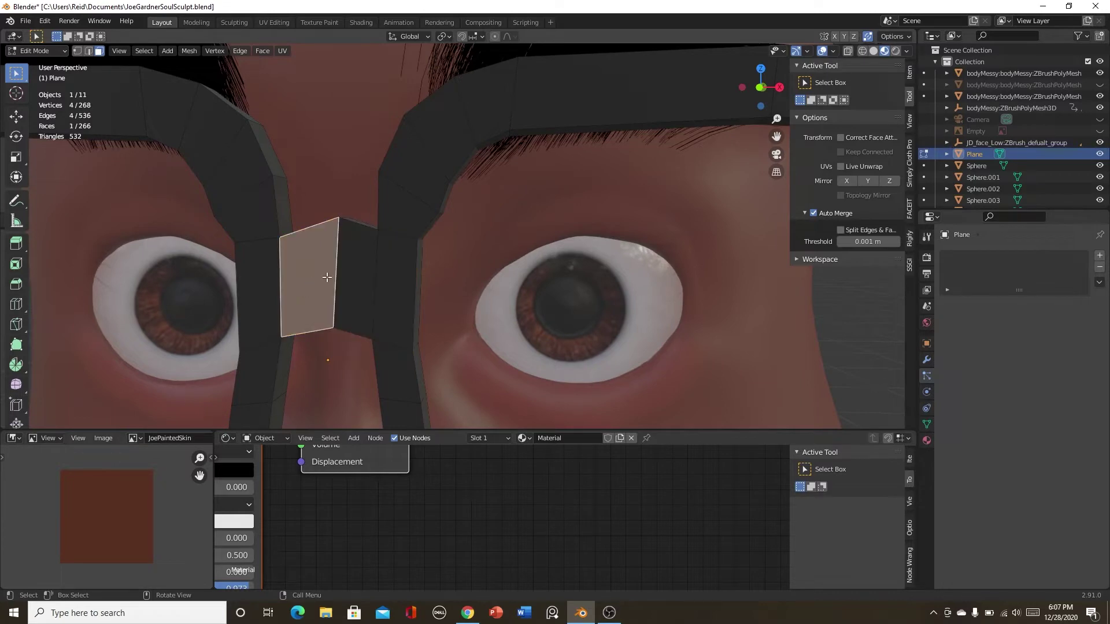
# Inspect the glasses mesh from the front and the side, including the temple arm running towards the ear
pyautogui.scroll(-6, 324, 290)
pyautogui.scroll(4, 405, 306)
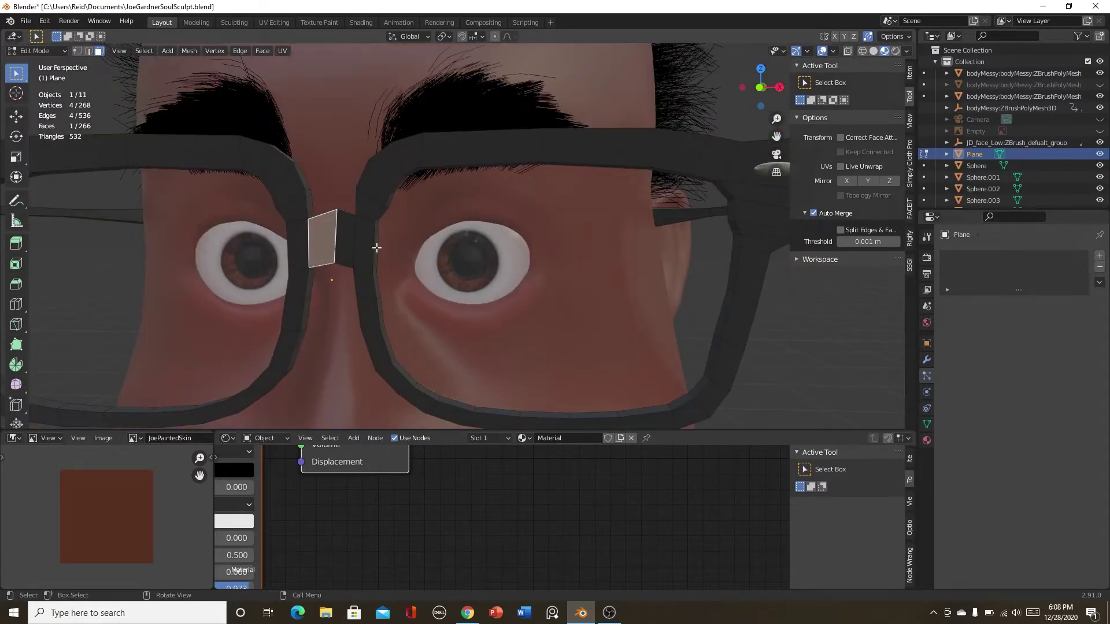
pyautogui.scroll(-5, 406, 259)
pyautogui.moveTo(554, 165); pyautogui.dragTo(417, 264, button='middle')
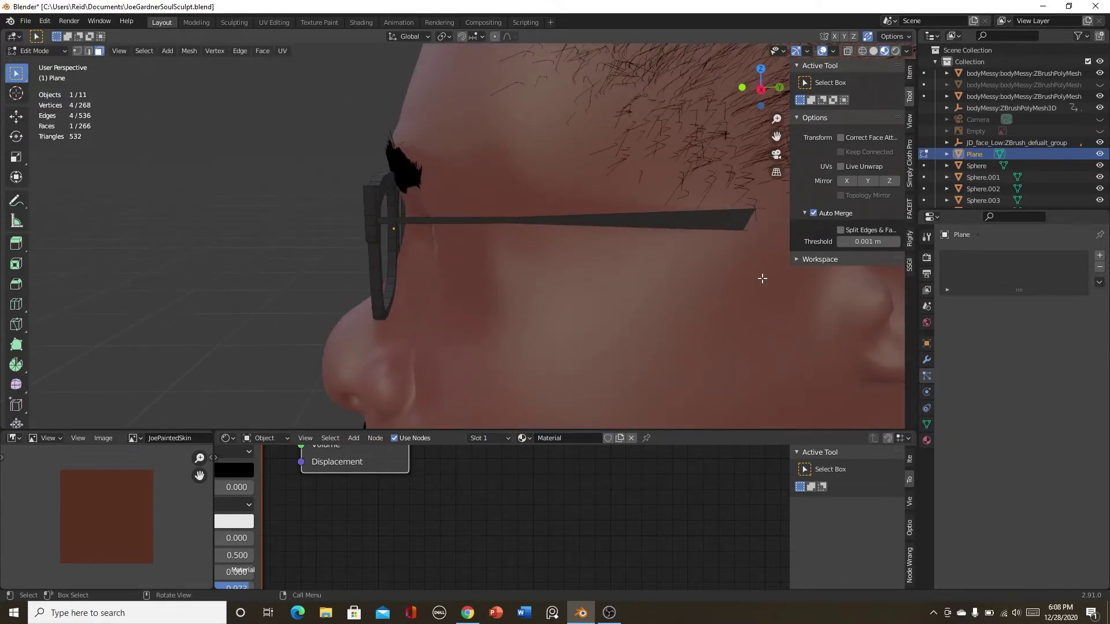
pyautogui.scroll(-5, 626, 314)
pyautogui.scroll(5, 540, 268)
pyautogui.scroll(-5, 484, 339)
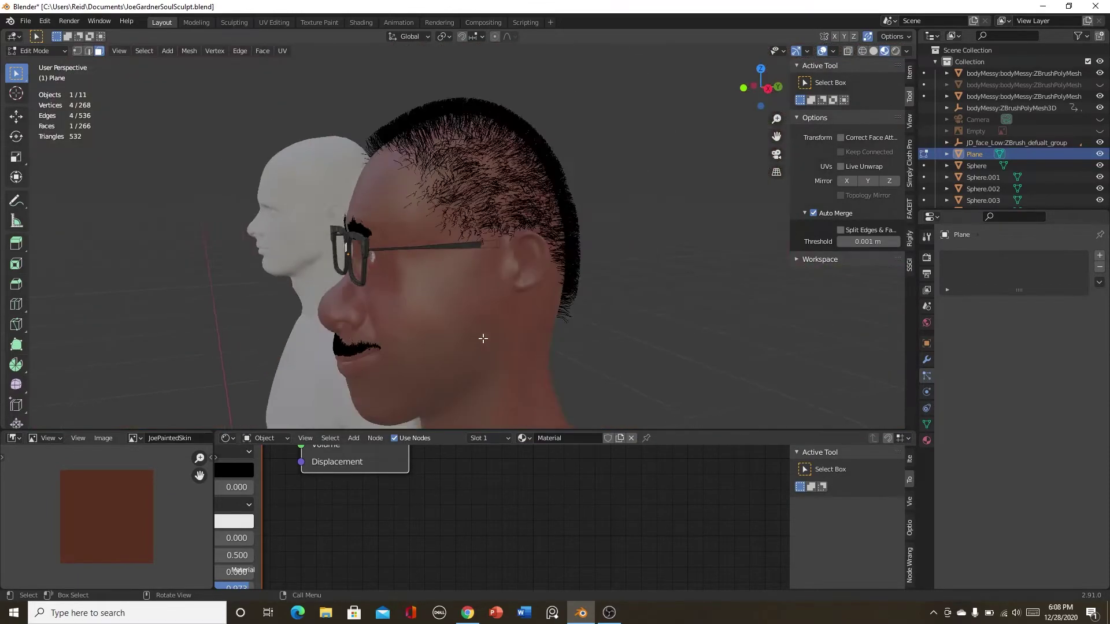
pyautogui.moveTo(483, 339); pyautogui.dragTo(558, 329, button='middle')
# Look at the character through the scene camera and inspect the outer corner of the glasses frame
pyautogui.click(776, 155)
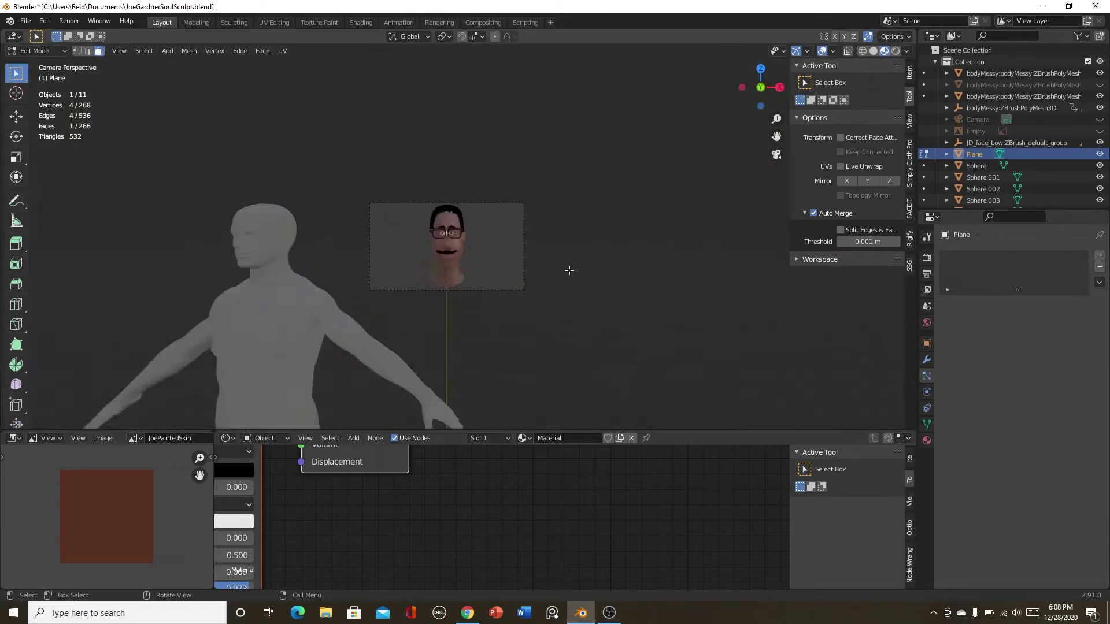
pyautogui.scroll(3, 526, 275)
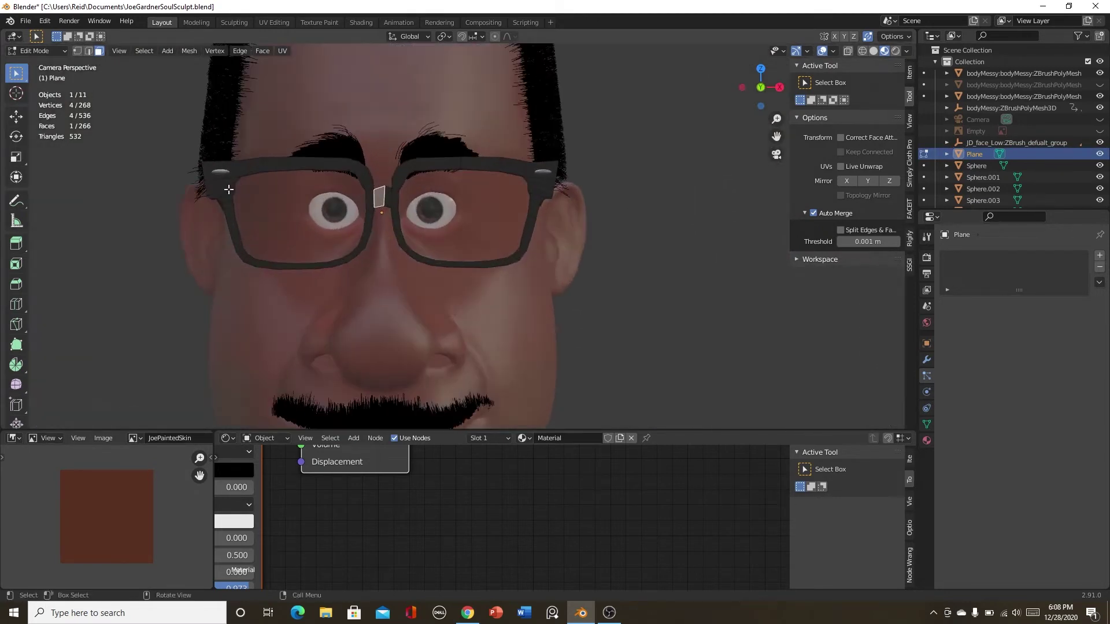
pyautogui.keyDown('shift'); pyautogui.moveTo(289, 279); pyautogui.dragTo(500, 310, button='middle'); pyautogui.keyUp('shift')
pyautogui.scroll(6, 500, 310)
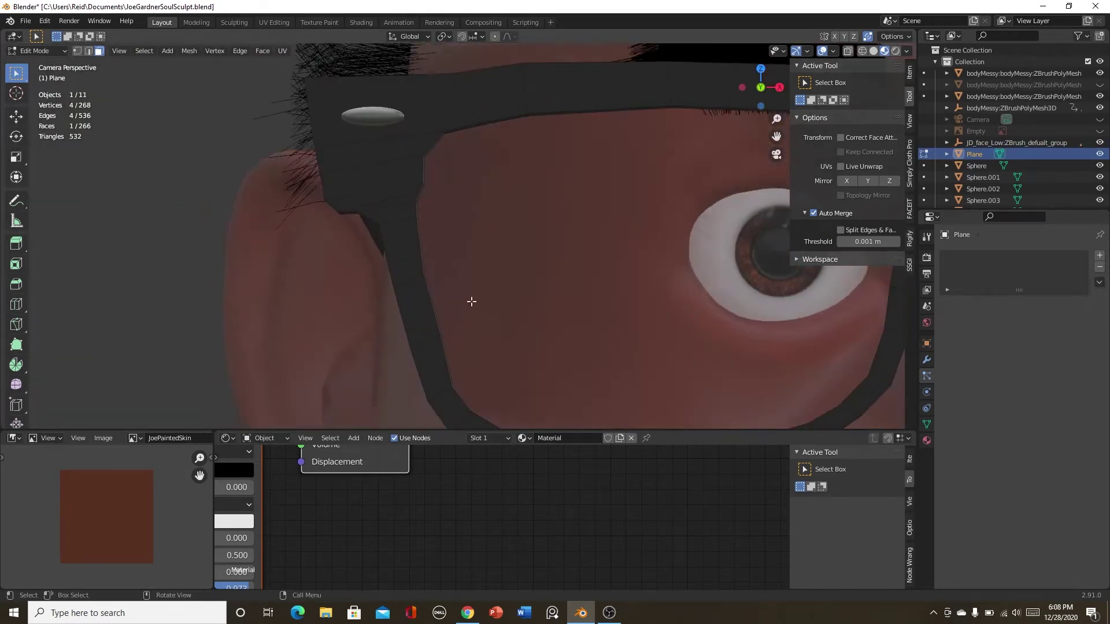
pyautogui.scroll(-10, 613, 382)
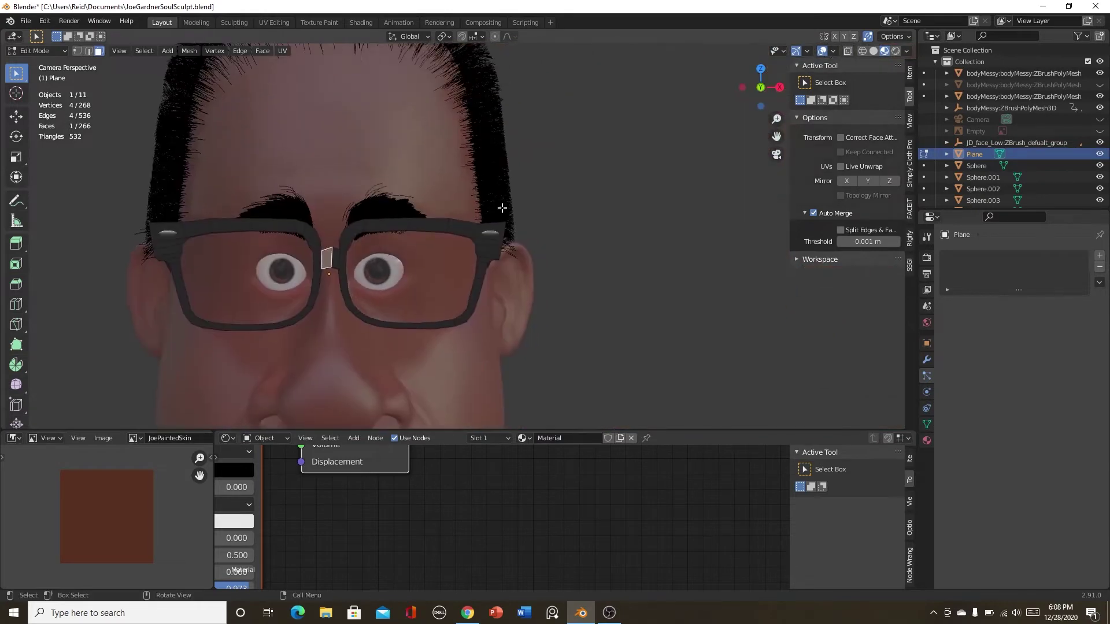
# Leave the camera view, clear the face selection, and bring the glasses into a close front view
pyautogui.moveTo(644, 342); pyautogui.dragTo(572, 349, button='middle')
pyautogui.scroll(6, 567, 322)
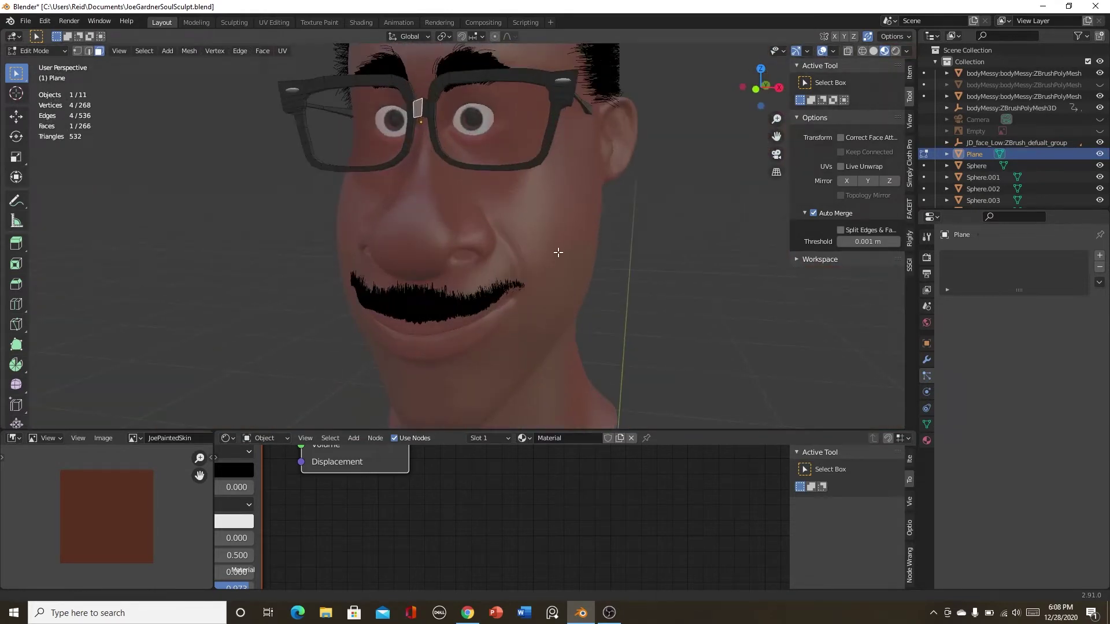
pyautogui.keyDown('shift'); pyautogui.moveTo(560, 250); pyautogui.dragTo(548, 340, button='middle'); pyautogui.keyUp('shift')
pyautogui.scroll(8, 633, 326)
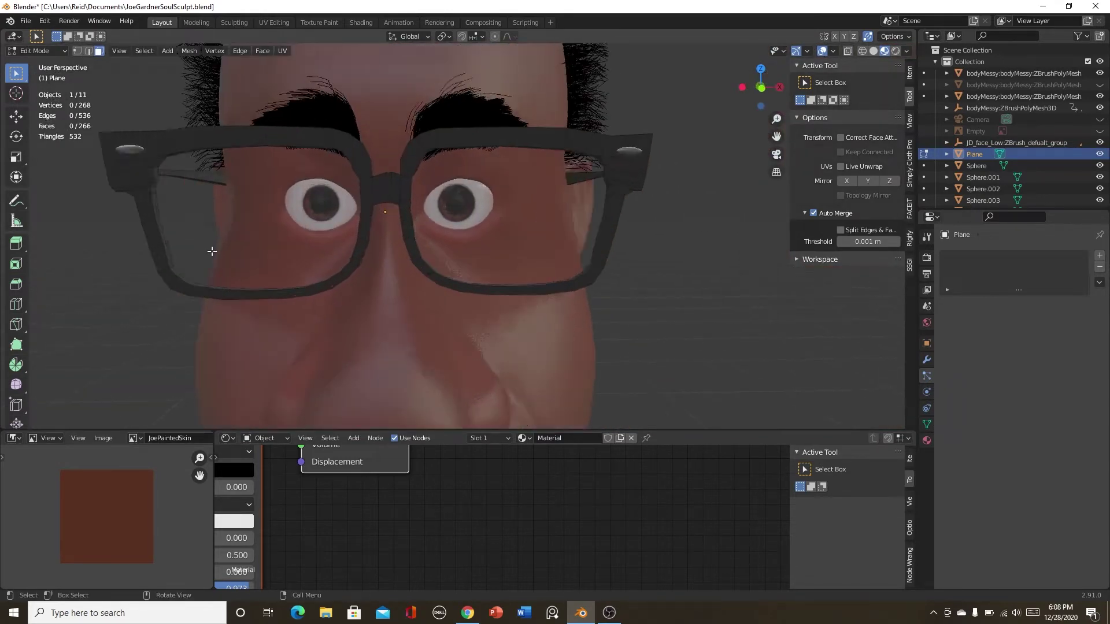
# Inspect the glasses mesh on the face from the front and at slight angles
pyautogui.scroll(-6, 468, 288)
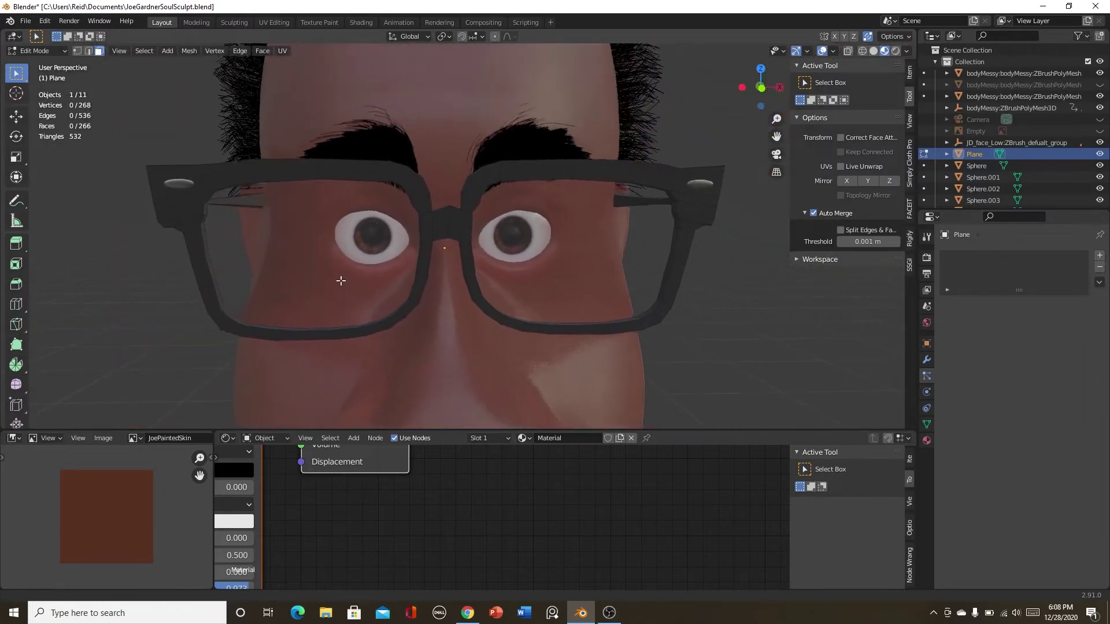
pyautogui.scroll(-2, 411, 262)
pyautogui.scroll(3, 464, 293)
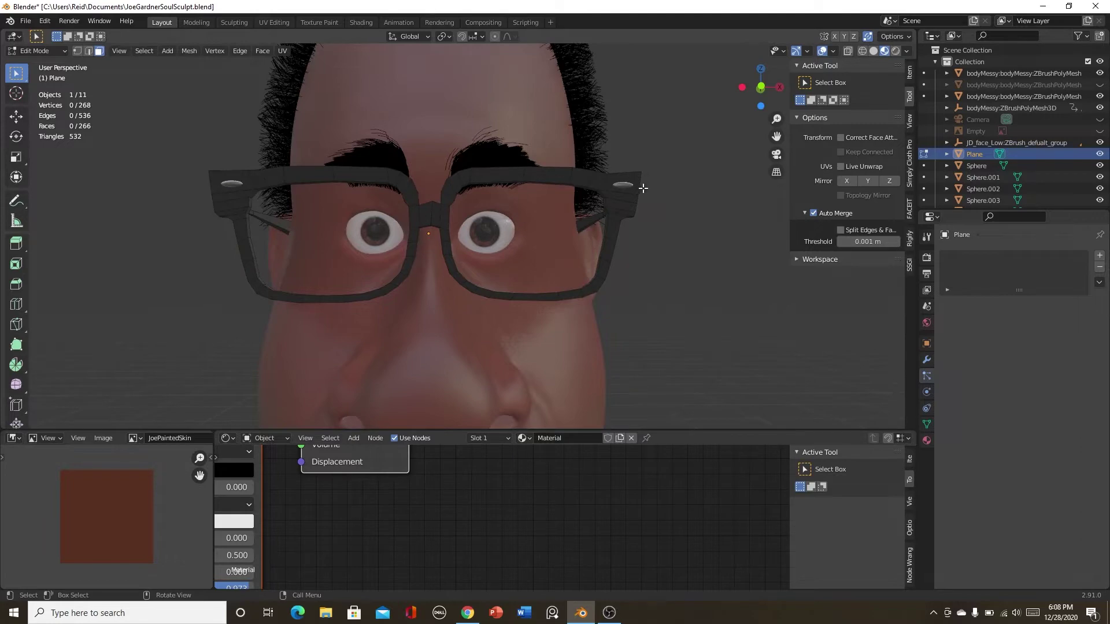
pyautogui.moveTo(627, 290); pyautogui.dragTo(549, 292, button='middle')
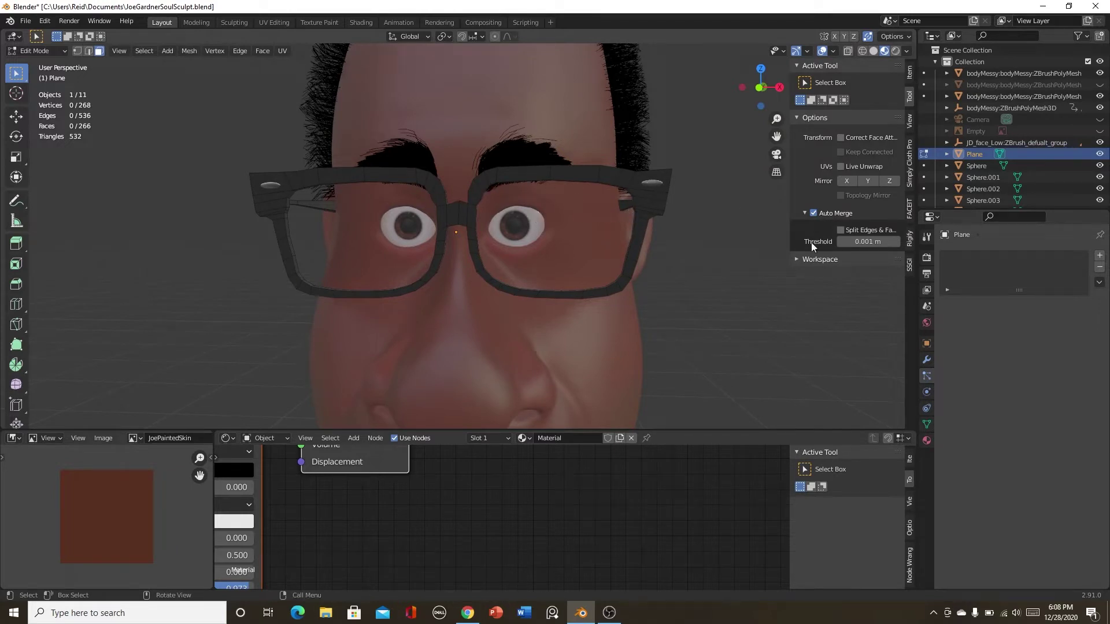
pyautogui.moveTo(499, 319); pyautogui.dragTo(458, 312, button='middle')
pyautogui.scroll(2, 549, 312)
pyautogui.scroll(-4, 458, 312)
pyautogui.moveTo(595, 327); pyautogui.dragTo(605, 341, button='middle')
pyautogui.scroll(-1, 605, 342)
pyautogui.scroll(4, 389, 399)
pyautogui.keyDown('shift'); pyautogui.moveTo(394, 367); pyautogui.dragTo(439, 307, button='middle'); pyautogui.keyUp('shift')
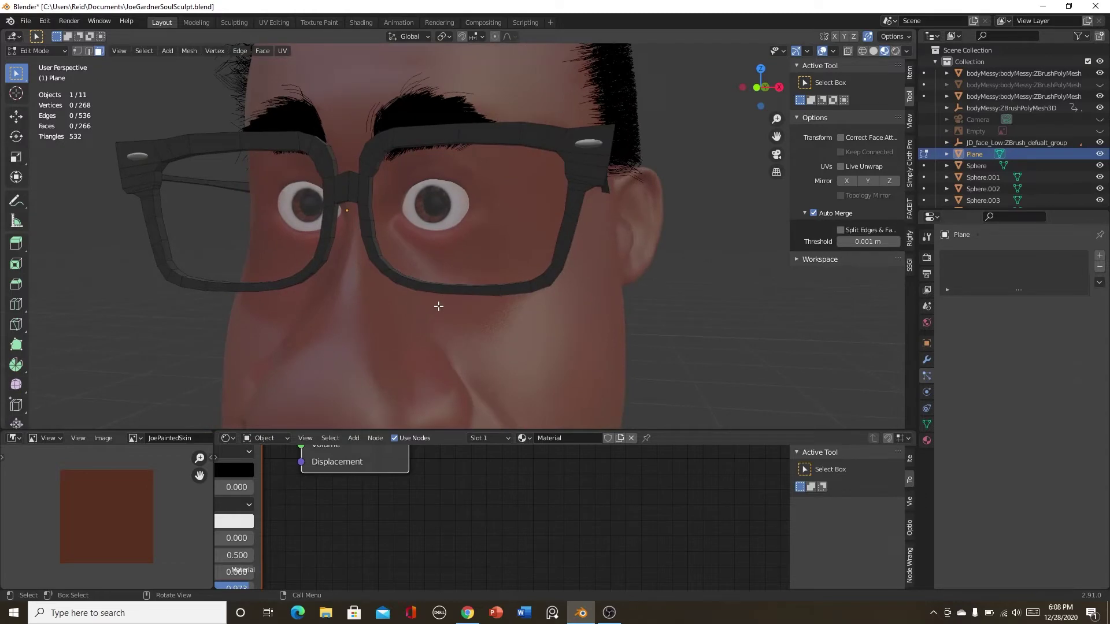
# Examine the temple arms, hinge corners and nose bridge of the glasses from both sides of the head
pyautogui.scroll(-2, 517, 195)
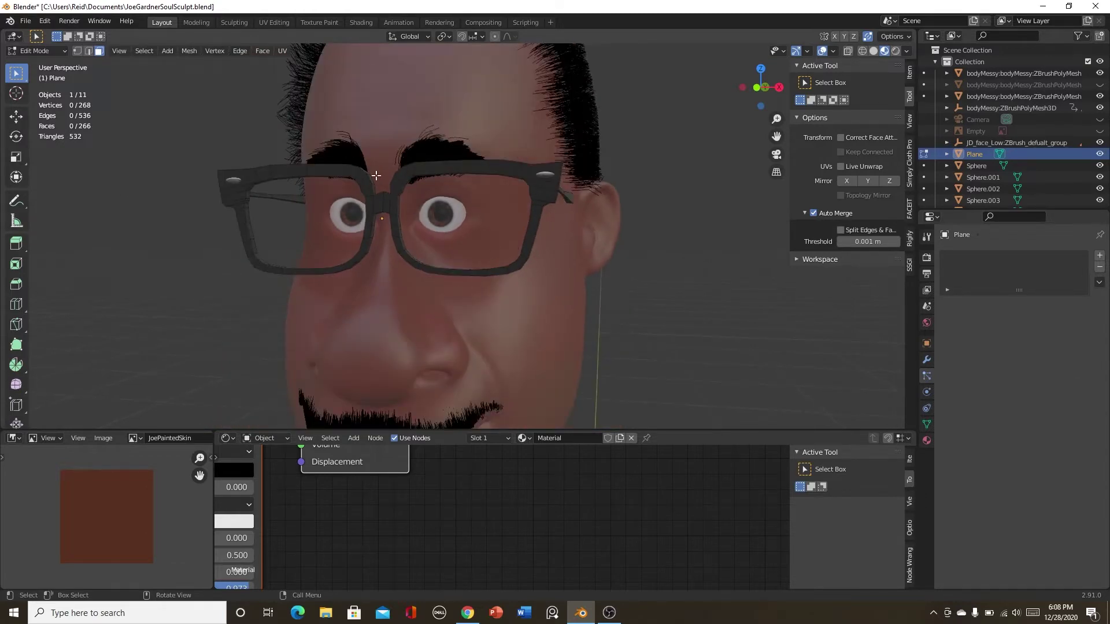
pyautogui.moveTo(437, 345)
pyautogui.keyDown('shift'); pyautogui.mouseDown(button='middle')
pyautogui.moveTo(507, 339)
pyautogui.moveTo(507, 379)
pyautogui.moveTo(520, 379)
pyautogui.moveTo(427, 350)
pyautogui.mouseUp(button='middle'); pyautogui.keyUp('shift')
pyautogui.scroll(2, 509, 380)
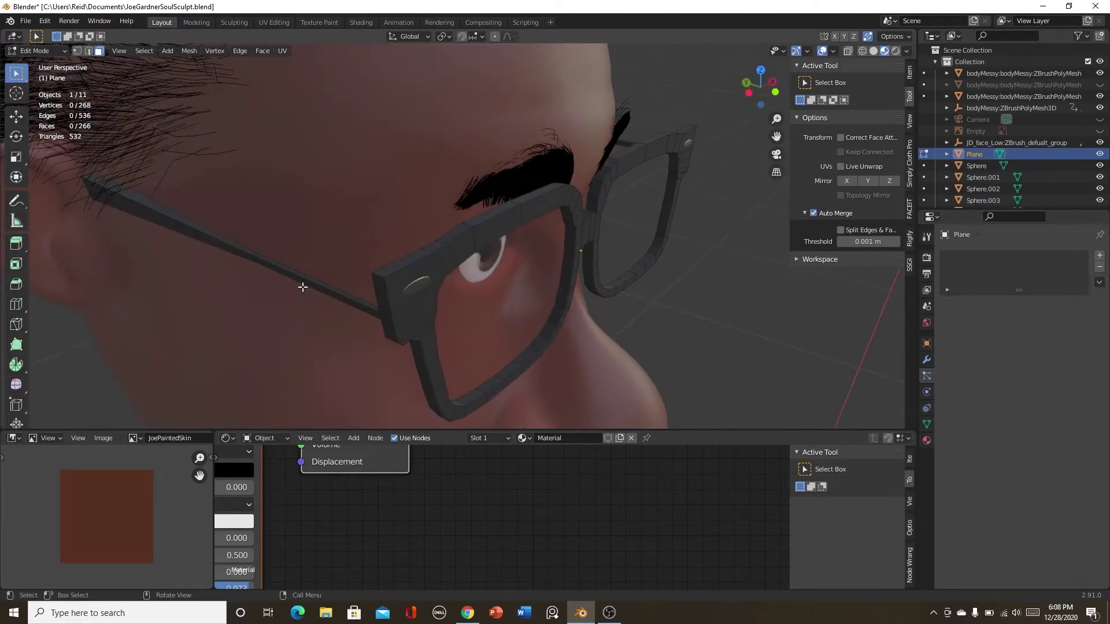
pyautogui.moveTo(490, 323); pyautogui.dragTo(373, 253, button='middle')
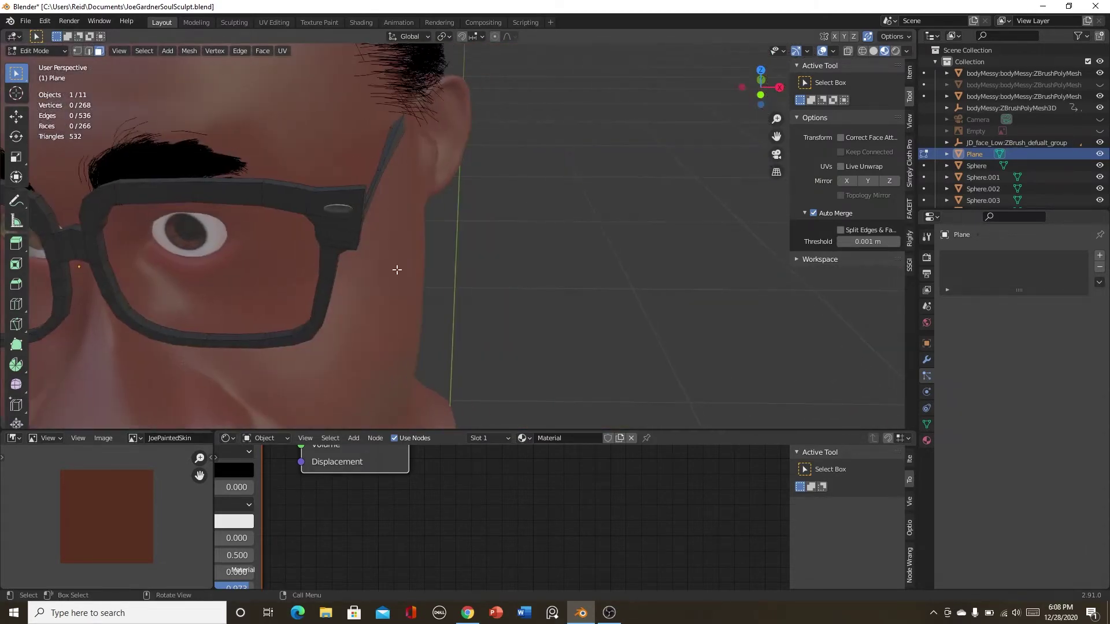
pyautogui.scroll(-5, 397, 231)
pyautogui.moveTo(397, 295); pyautogui.dragTo(407, 267, button='middle')
pyautogui.keyDown('shift'); pyautogui.moveTo(407, 289); pyautogui.dragTo(570, 318, button='middle'); pyautogui.keyUp('shift')
pyautogui.scroll(5, 570, 318)
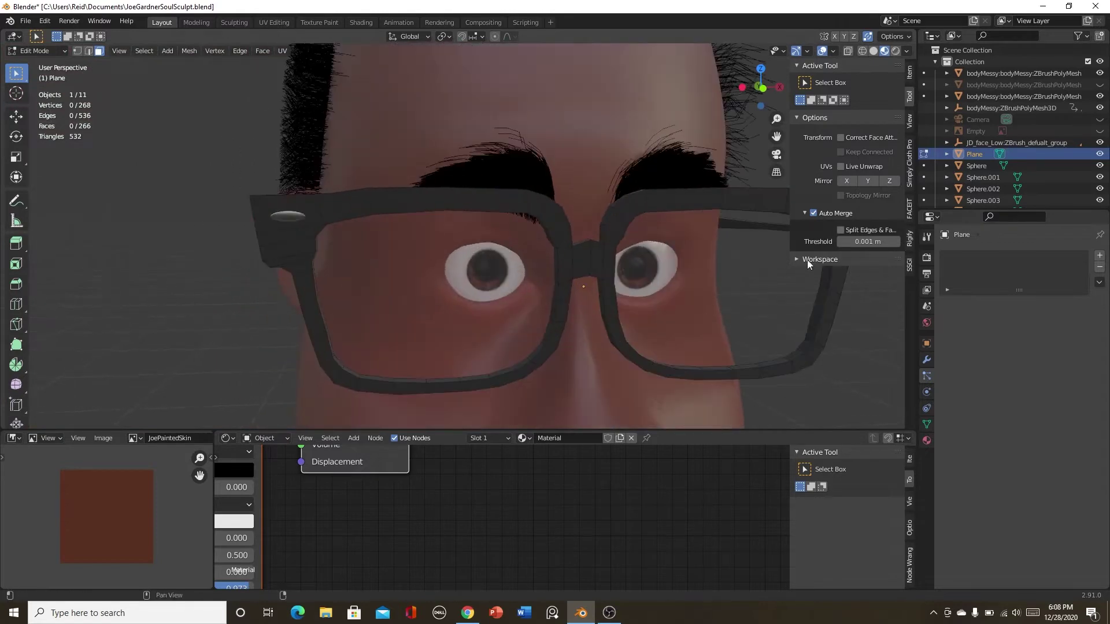
# Turn off Auto Merge for editing the glasses mesh
pyautogui.click(814, 213)
pyautogui.moveTo(520, 379); pyautogui.dragTo(503, 339, button='middle')
pyautogui.scroll(5, 463, 369)
pyautogui.scroll(-4, 513, 350)
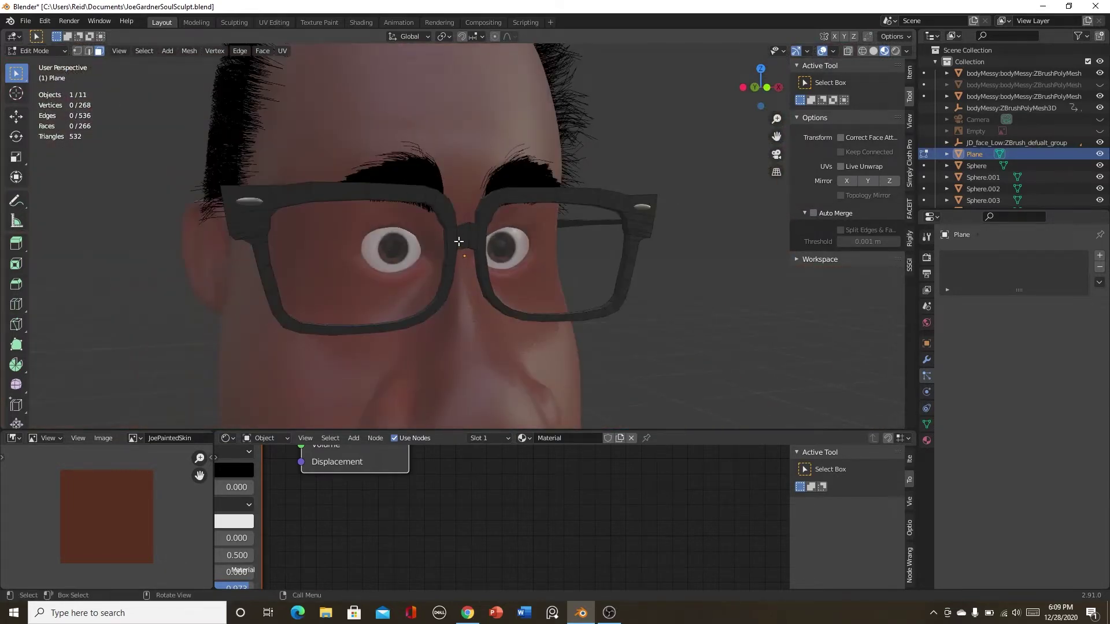
# Select the linked faces where the temple arm meets the glasses frame, and clear that selection
pyautogui.moveTo(434, 291); pyautogui.dragTo(507, 296, button='middle')
pyautogui.click(355, 239)
pyautogui.hotkey('ctrl', 'l')
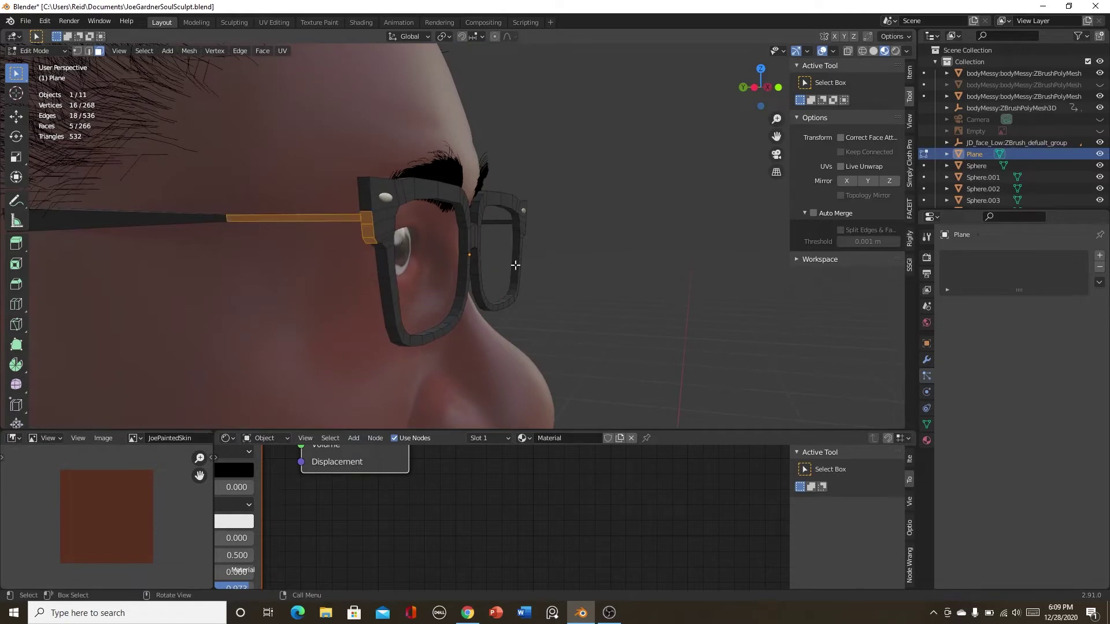
pyautogui.click(616, 308)
pyautogui.moveTo(616, 308); pyautogui.dragTo(519, 308, button='middle')
# Return to Object Mode and select the oval metal rivet on the outer corner of the glasses frame
pyautogui.press('Tab')
pyautogui.scroll(-1, 519, 309)
pyautogui.scroll(5, 324, 328)
pyautogui.keyDown('shift'); pyautogui.moveTo(324, 328); pyautogui.dragTo(450, 313, button='middle'); pyautogui.keyUp('shift')
pyautogui.scroll(-1, 546, 395)
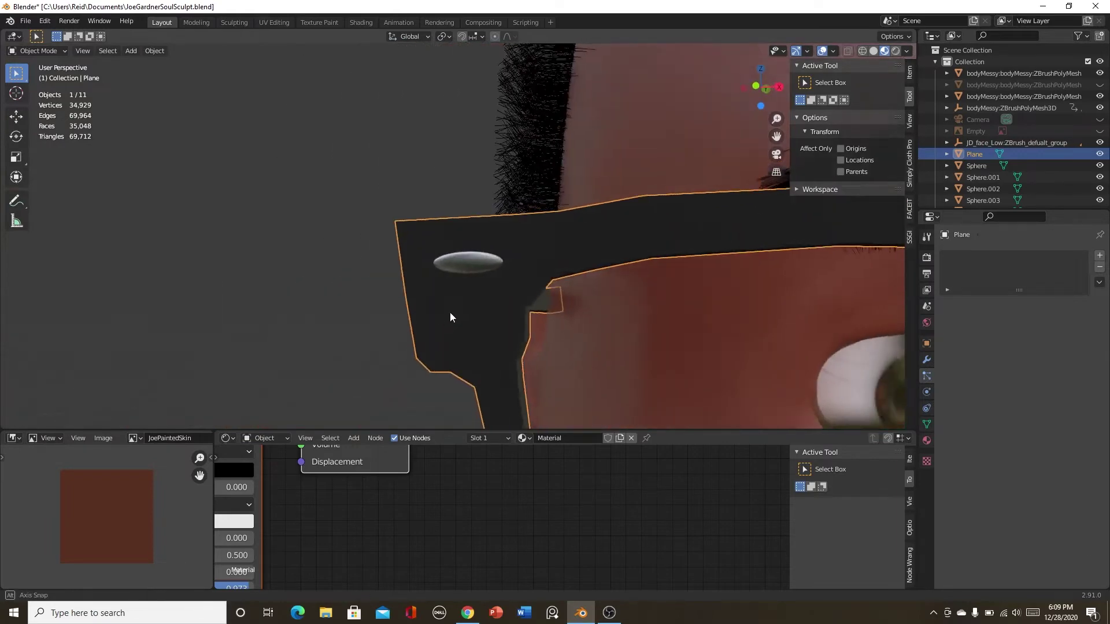
pyautogui.click(474, 264)
# Clear the selection, add a UV sphere to the scene and bring it into view
pyautogui.scroll(-10, 473, 280)
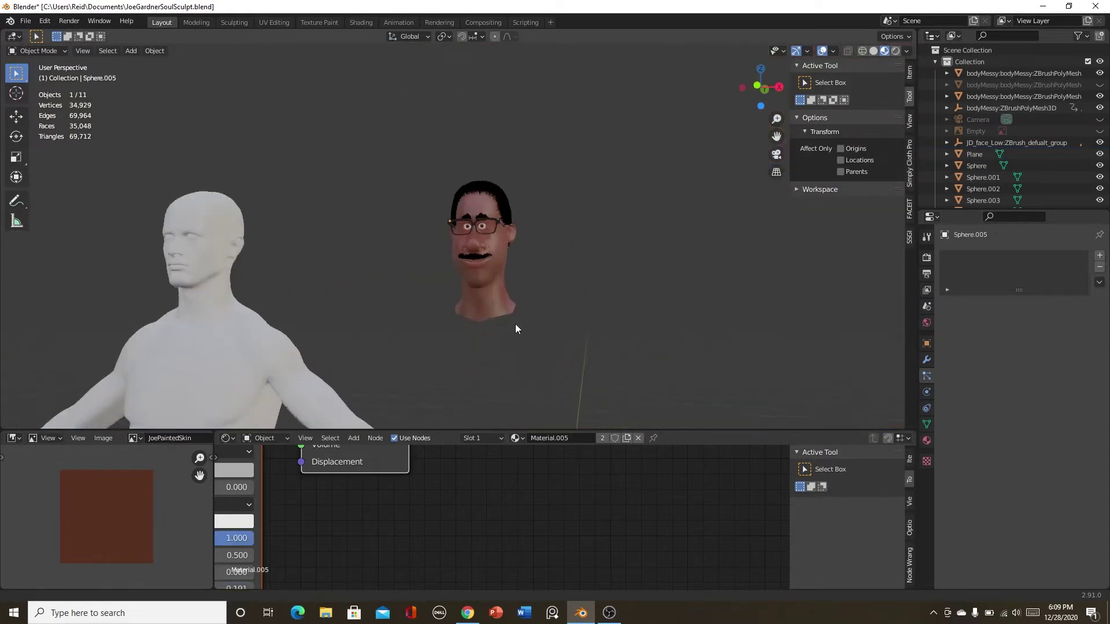
pyautogui.scroll(-3, 528, 323)
pyautogui.click(571, 266)
pyautogui.hotkey('shift', 'a')
pyautogui.moveTo(571, 266)
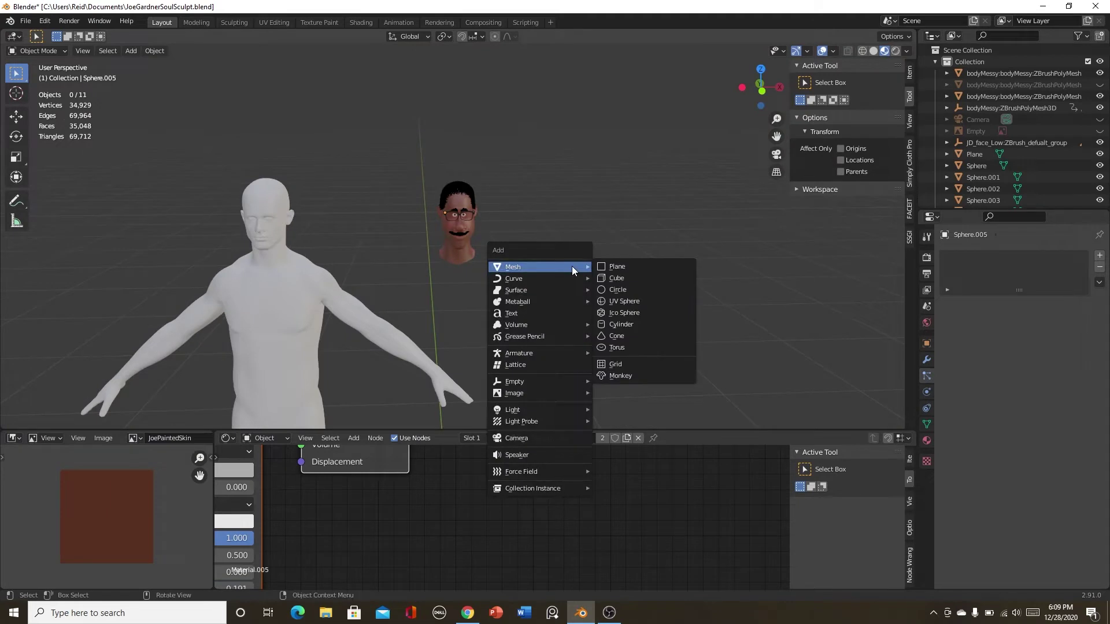
pyautogui.click(633, 302)
pyautogui.scroll(-6, 601, 347)
pyautogui.keyDown('shift'); pyautogui.moveTo(561, 393); pyautogui.dragTo(539, 271, button='middle'); pyautogui.keyUp('shift')
pyautogui.moveTo(529, 251); pyautogui.dragTo(519, 236, button='middle')
pyautogui.scroll(3, 550, 295)
pyautogui.moveTo(550, 297); pyautogui.dragTo(619, 295, button='middle')
# Scale the new sphere down along the Z axis and along the Y axis into a flattened oval
pyautogui.press('s')
pyautogui.press('z')
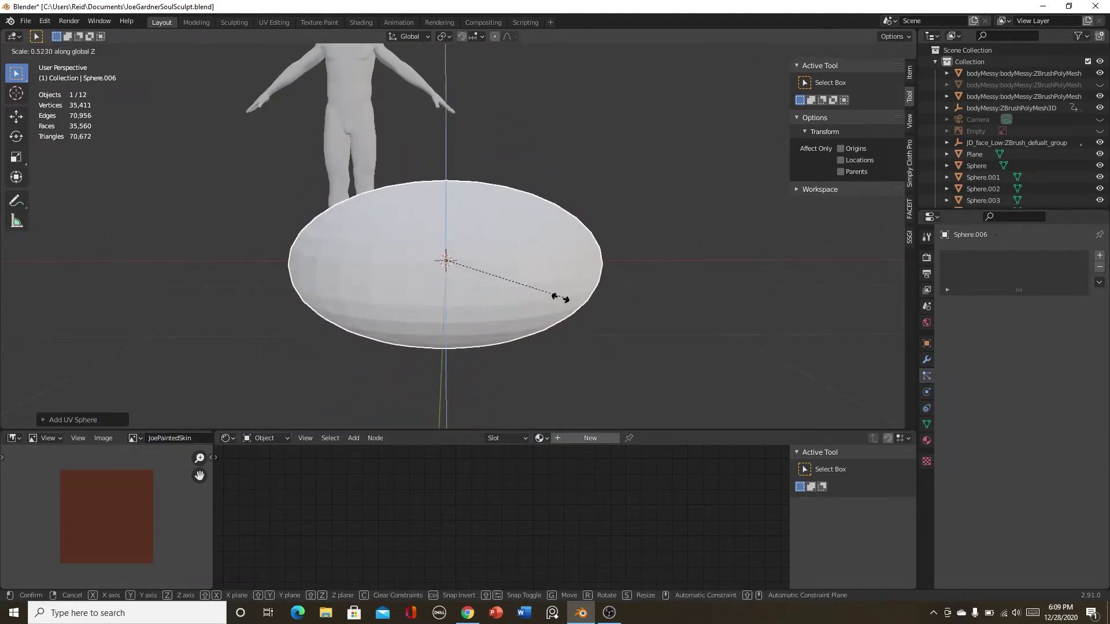
pyautogui.click(448, 283)
pyautogui.moveTo(448, 287); pyautogui.dragTo(687, 383, button='middle')
pyautogui.press('s')
pyautogui.press('y')
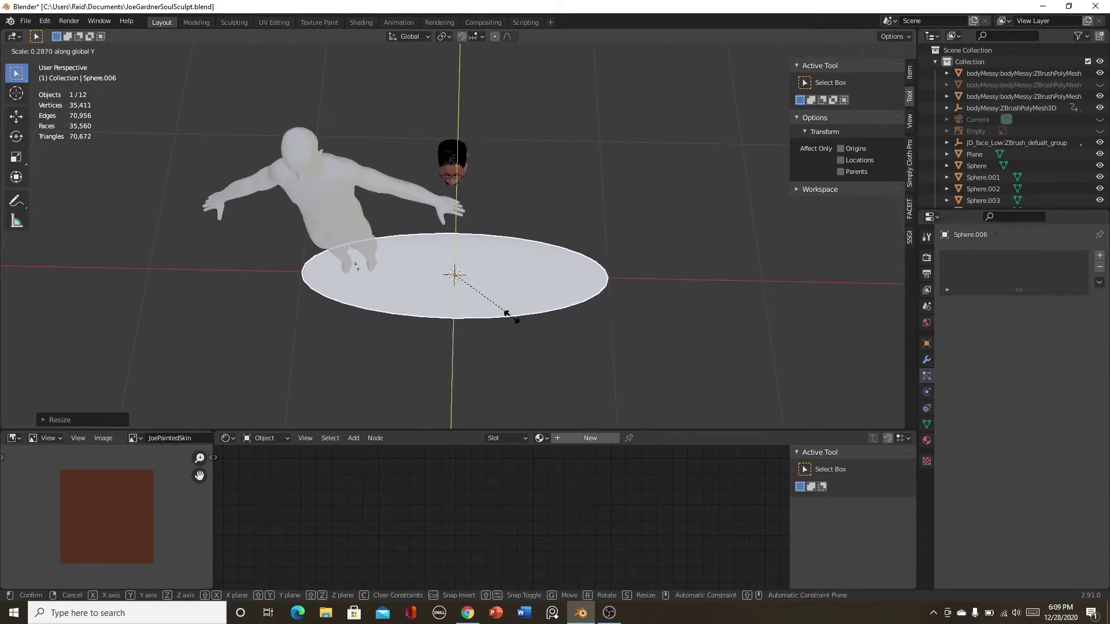
pyautogui.click(528, 322)
# Delete the flattened demonstration sphere
pyautogui.moveTo(528, 322); pyautogui.dragTo(492, 134, button='middle')
pyautogui.scroll(10, 460, 121)
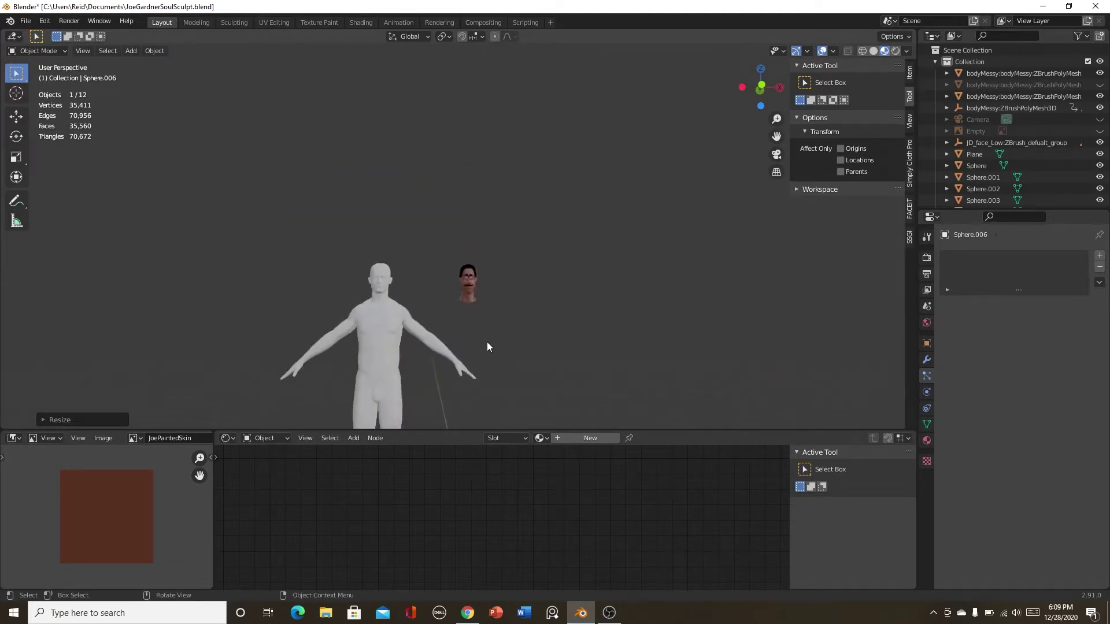
pyautogui.scroll(-8, 484, 276)
pyautogui.press('x')
pyautogui.click(579, 327)
# Hide the outer eye spheres Sphere.001 and Sphere.003 to expose the textured irises close up
pyautogui.scroll(9, 520, 335)
pyautogui.moveTo(505, 347); pyautogui.dragTo(534, 238, button='middle')
pyautogui.scroll(-3, 459, 274)
pyautogui.scroll(2, 536, 278)
pyautogui.scroll(-4, 535, 279)
pyautogui.scroll(3, 508, 313)
pyautogui.scroll(2, 459, 311)
pyautogui.scroll(2, 505, 298)
pyautogui.scroll(-2, 1097, 153)
pyautogui.click(1099, 151)
pyautogui.click(1100, 174)
pyautogui.moveTo(419, 282); pyautogui.dragTo(275, 205, button='middle')
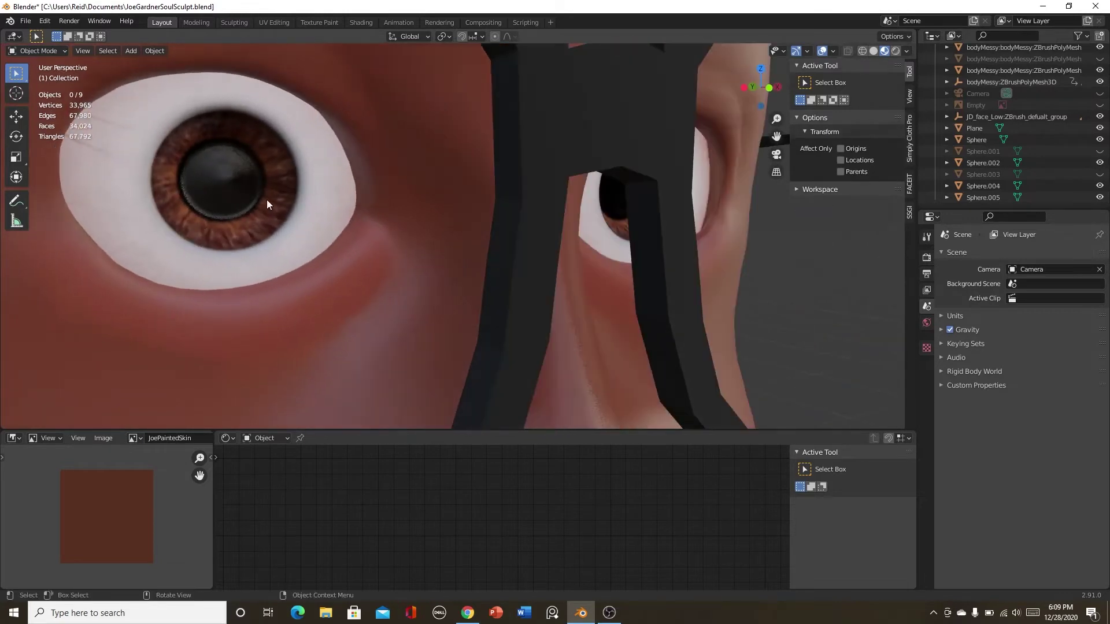
# Select the textured eyeball and examine its Material.001 node setup, including the Base Color eye texture
pyautogui.click(275, 204)
pyautogui.scroll(-3, 436, 505)
pyautogui.scroll(-10, 409, 539)
pyautogui.scroll(7, 403, 533)
pyautogui.moveTo(403, 533); pyautogui.dragTo(488, 550, button='middle')
pyautogui.scroll(12, 493, 549)
pyautogui.scroll(-6, 494, 549)
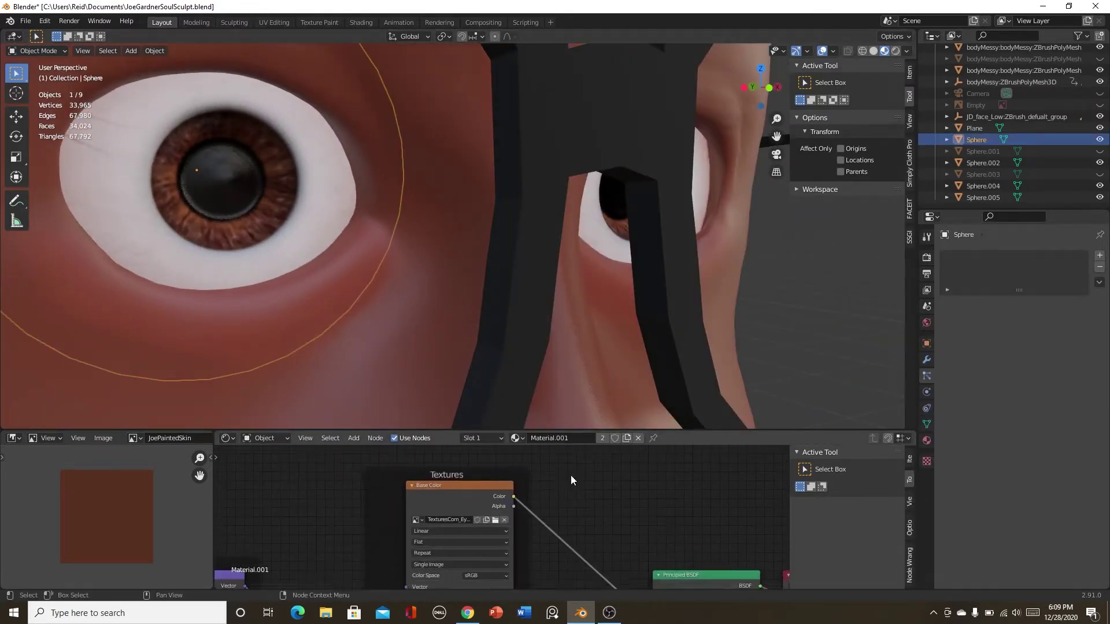
pyautogui.scroll(-3, 639, 547)
pyautogui.moveTo(638, 547)
pyautogui.mouseDown(button='middle')
pyautogui.moveTo(611, 525)
pyautogui.moveTo(631, 544)
pyautogui.mouseUp(button='middle')
pyautogui.scroll(3, 632, 544)
pyautogui.moveTo(645, 181); pyautogui.dragTo(614, 179, button='middle')
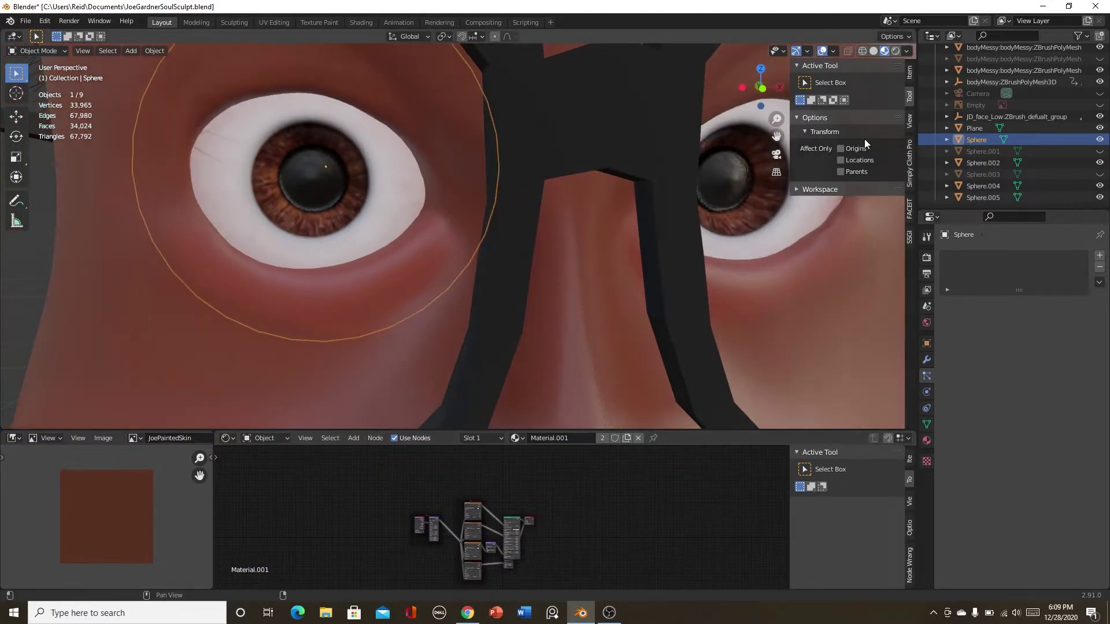
# Show Sphere.001 and Sphere.003 again and clear the eyeball selection
pyautogui.click(1099, 151)
pyautogui.click(1099, 174)
pyautogui.scroll(-8, 602, 325)
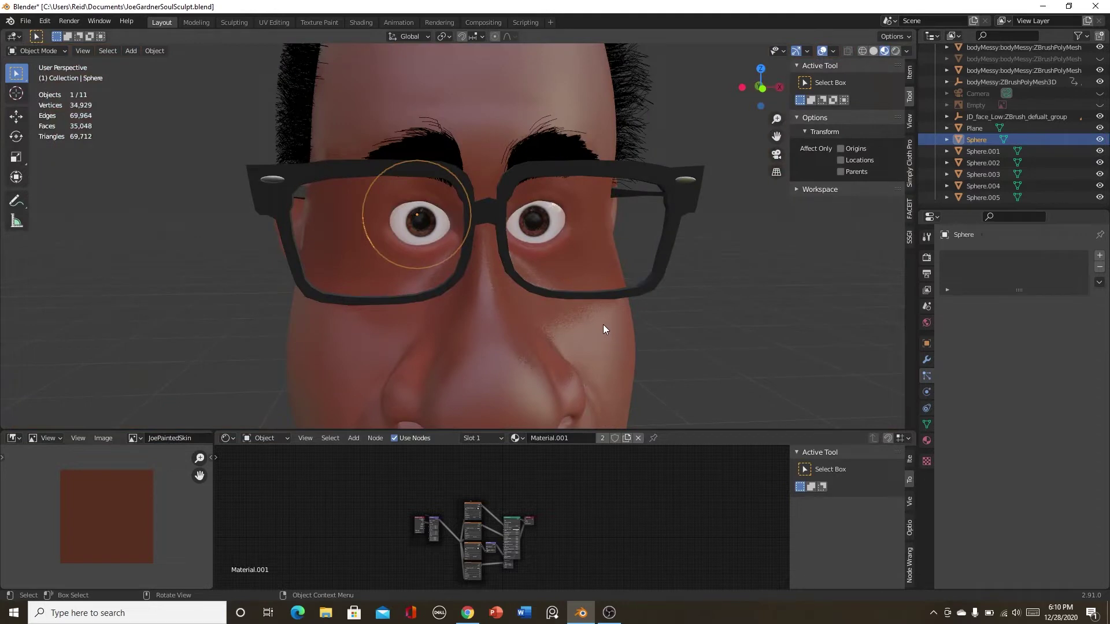
pyautogui.click(615, 335)
# Inspect the facial features up close and the whole head from the front
pyautogui.scroll(4, 589, 320)
pyautogui.keyDown('shift'); pyautogui.moveTo(584, 329); pyautogui.dragTo(490, 92, button='middle'); pyautogui.keyUp('shift')
pyautogui.scroll(-2, 572, 317)
pyautogui.scroll(2, 413, 193)
pyautogui.keyDown('shift'); pyautogui.moveTo(429, 191); pyautogui.dragTo(515, 342, button='middle'); pyautogui.keyUp('shift')
pyautogui.moveTo(429, 340); pyautogui.dragTo(370, 324, button='middle')
pyautogui.scroll(-4, 448, 292)
pyautogui.keyDown('shift'); pyautogui.moveTo(447, 287); pyautogui.dragTo(407, 351, button='middle'); pyautogui.keyUp('shift')
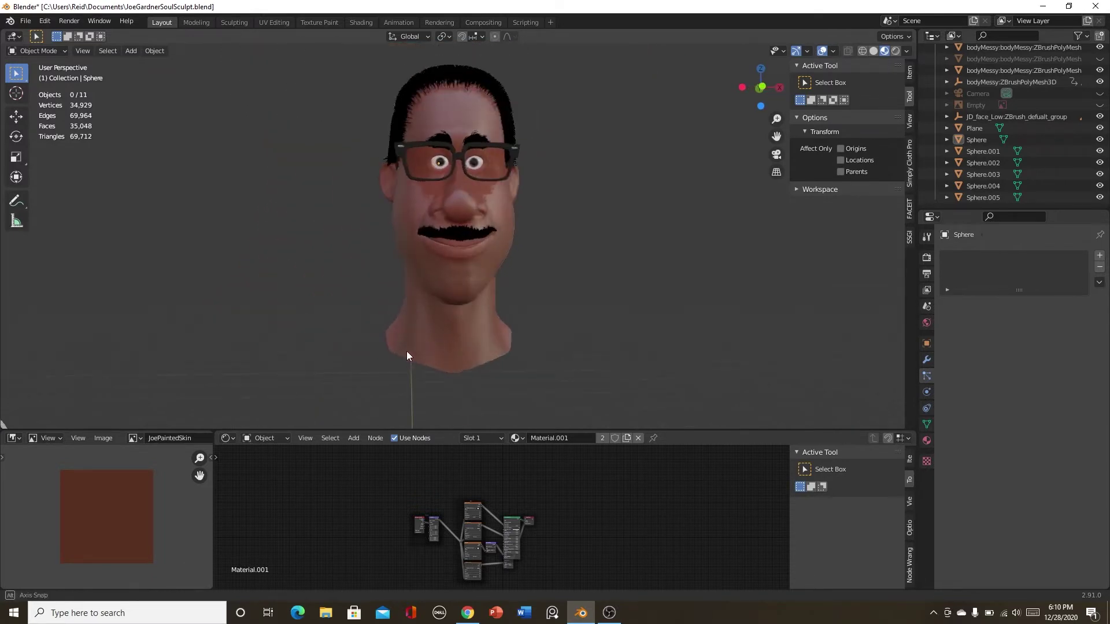
pyautogui.scroll(2, 407, 352)
# Show the rendered preview through the scene camera with the full camera frame in view
pyautogui.click(896, 51)
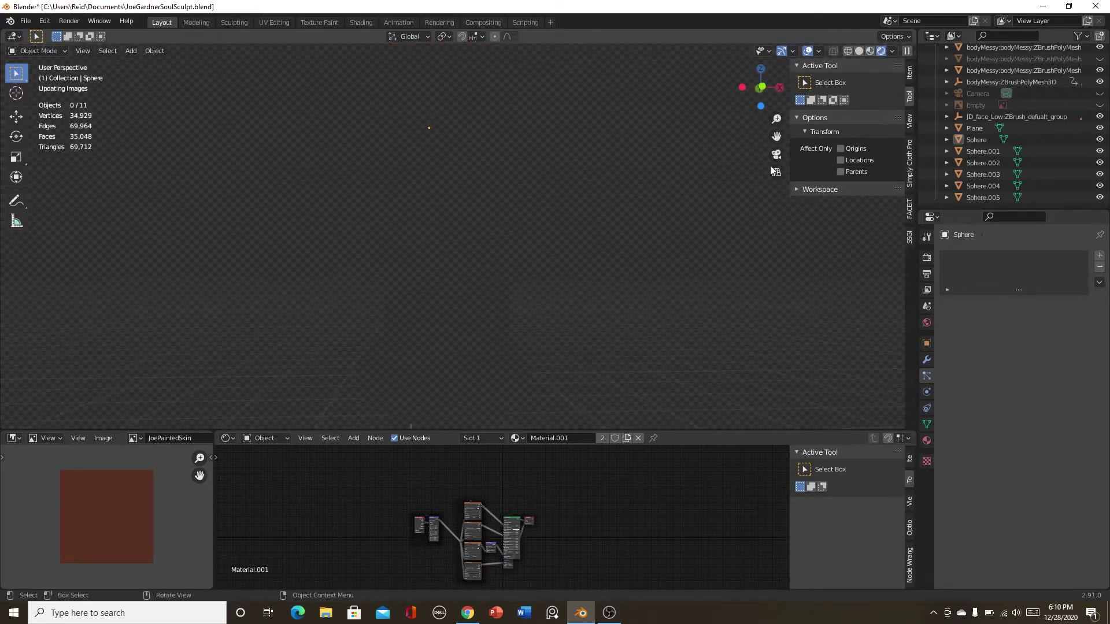
pyautogui.click(779, 154)
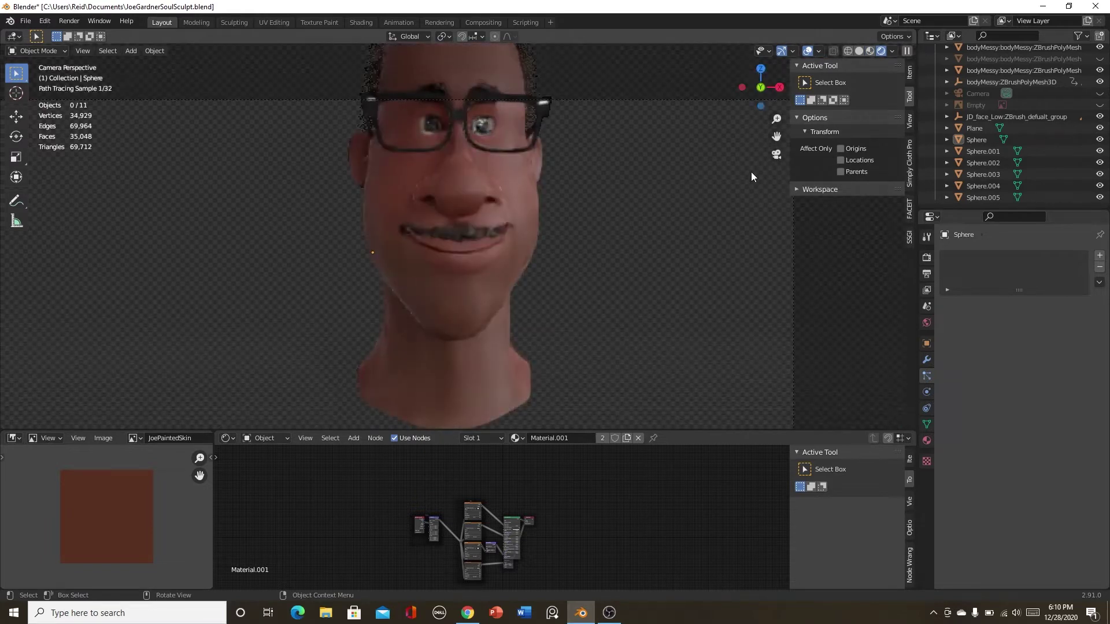
pyautogui.scroll(-3, 630, 309)
pyautogui.keyDown('shift'); pyautogui.moveTo(613, 318); pyautogui.dragTo(637, 289, button='middle'); pyautogui.keyUp('shift')
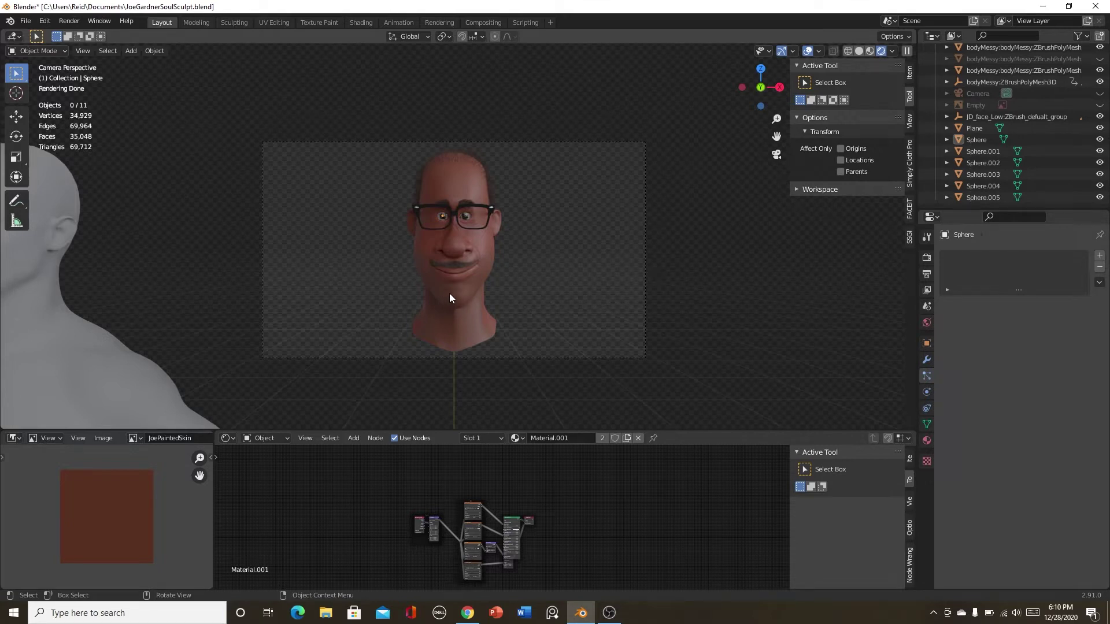
# Switch back to material preview, select the head mesh and view it from a three-quarter angle
pyautogui.click(871, 51)
pyautogui.scroll(5, 452, 303)
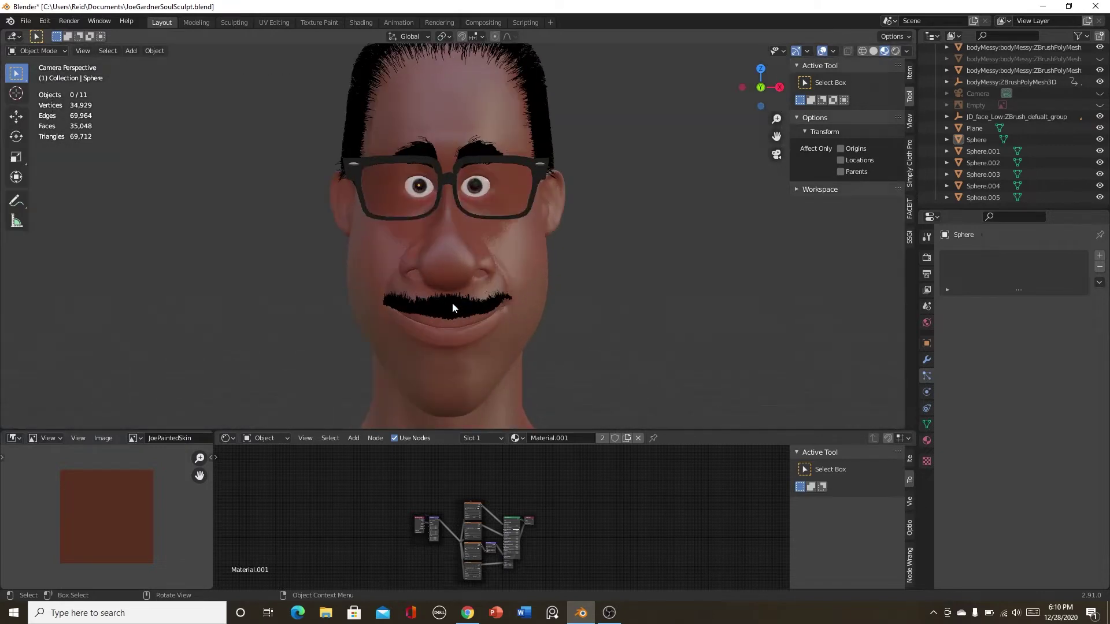
pyautogui.click(463, 254)
pyautogui.scroll(-3, 487, 293)
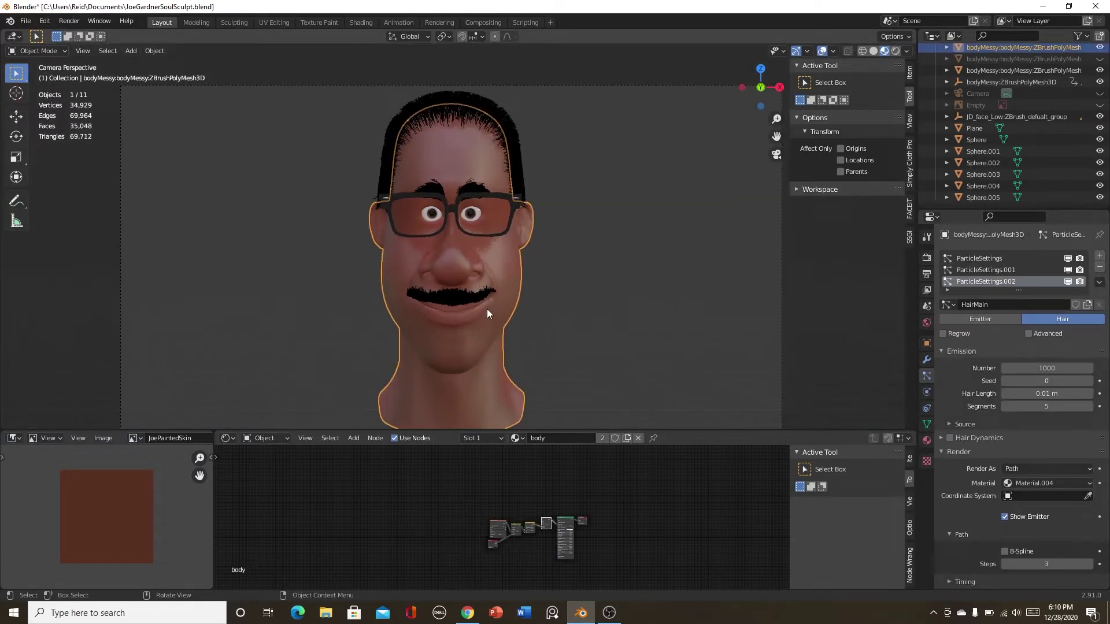
pyautogui.scroll(3, 487, 309)
pyautogui.moveTo(435, 300); pyautogui.dragTo(435, 336, button='middle')
pyautogui.scroll(4, 435, 296)
pyautogui.scroll(-4, 491, 334)
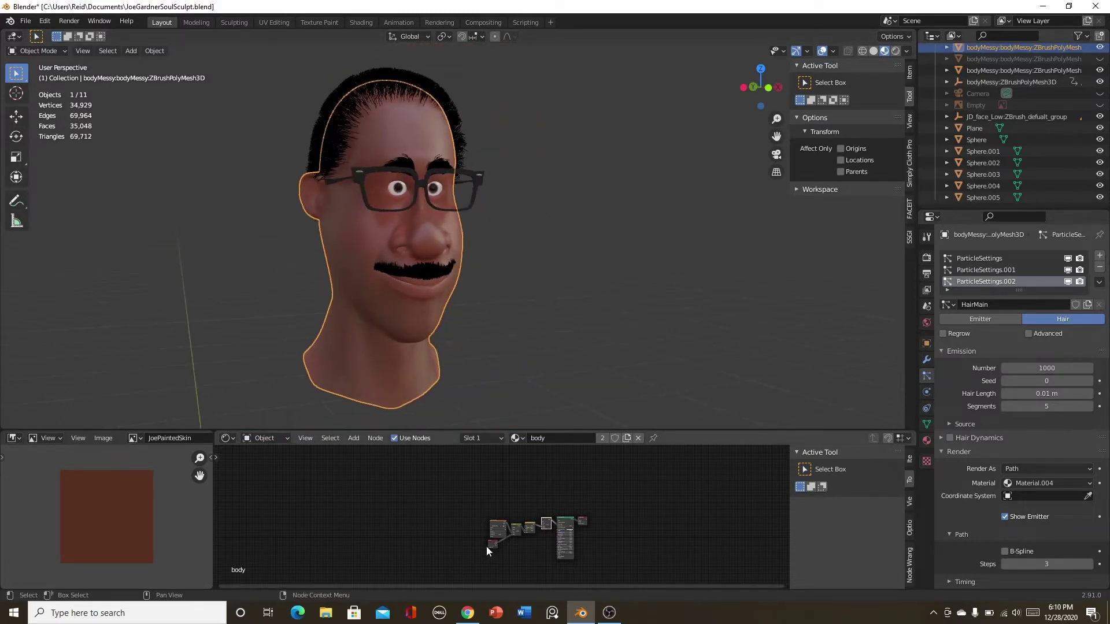
# Preview the JoeGardnerSkin image texture node of the body material directly on the head
pyautogui.scroll(3, 478, 517)
pyautogui.scroll(6, 477, 517)
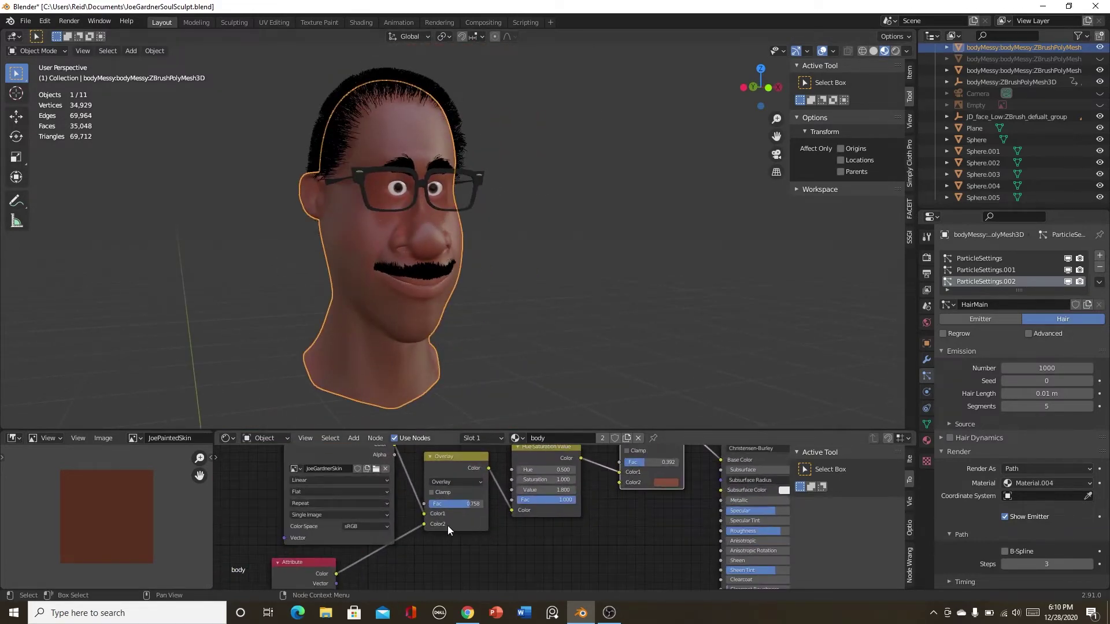
pyautogui.scroll(1, 541, 561)
pyautogui.click(425, 473)
pyautogui.scroll(-9, 542, 496)
pyautogui.moveTo(568, 502); pyautogui.dragTo(439, 511, button='middle')
pyautogui.scroll(3, 427, 518)
pyautogui.keyDown('ctrl'); pyautogui.keyDown('shift'); pyautogui.click(302, 500); pyautogui.keyUp('shift'); pyautogui.keyUp('ctrl')
# Examine the painted skin texture around the eyes, cheek, nose and lips
pyautogui.moveTo(454, 341); pyautogui.dragTo(562, 399, button='middle')
pyautogui.scroll(5, 455, 334)
pyautogui.scroll(7, 511, 237)
pyautogui.moveTo(511, 237); pyautogui.dragTo(534, 243, button='middle')
pyautogui.keyDown('shift'); pyautogui.moveTo(535, 243); pyautogui.dragTo(369, 285, button='middle'); pyautogui.keyUp('shift')
pyautogui.scroll(2, 336, 240)
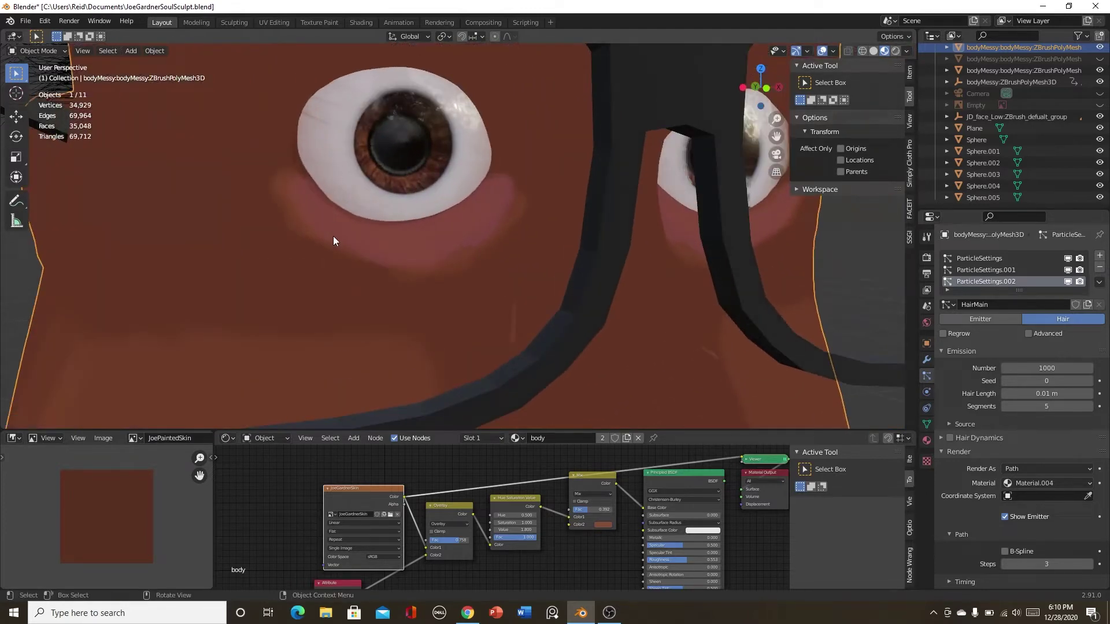
pyautogui.scroll(-5, 473, 392)
pyautogui.moveTo(469, 398); pyautogui.dragTo(443, 280, button='middle')
pyautogui.scroll(3, 443, 280)
pyautogui.scroll(-4, 439, 361)
pyautogui.keyDown('shift'); pyautogui.moveTo(523, 337); pyautogui.dragTo(454, 360, button='middle'); pyautogui.keyUp('shift')
pyautogui.scroll(2, 440, 347)
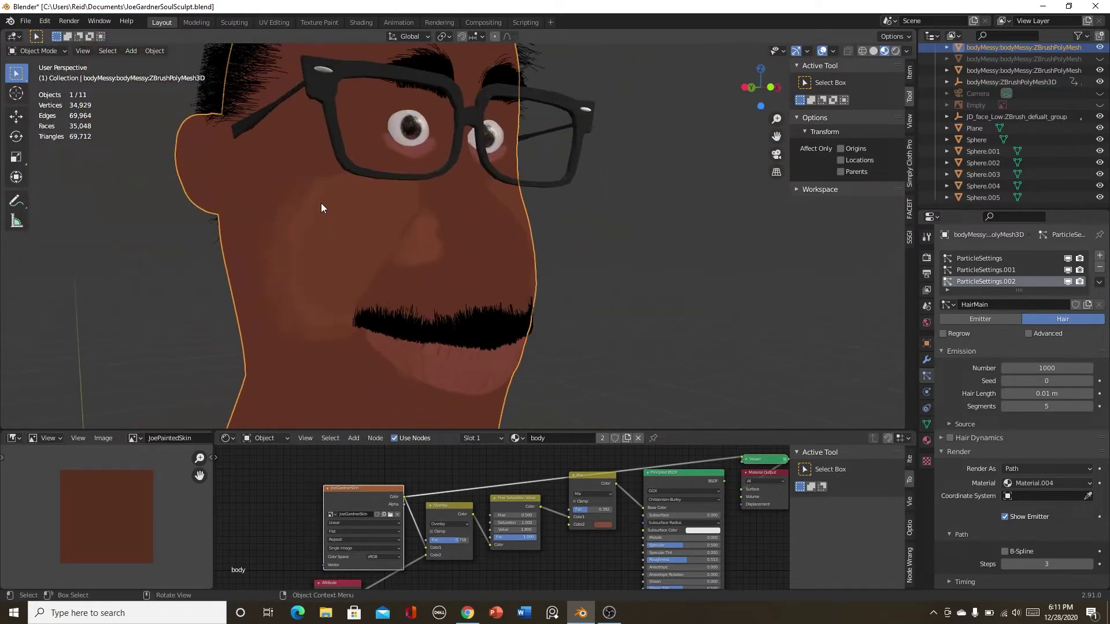
# Open the Texture Paint workspace and unlink the stencil texture Texture.001 from the TexDraw brush
pyautogui.click(320, 23)
pyautogui.scroll(-4, 584, 380)
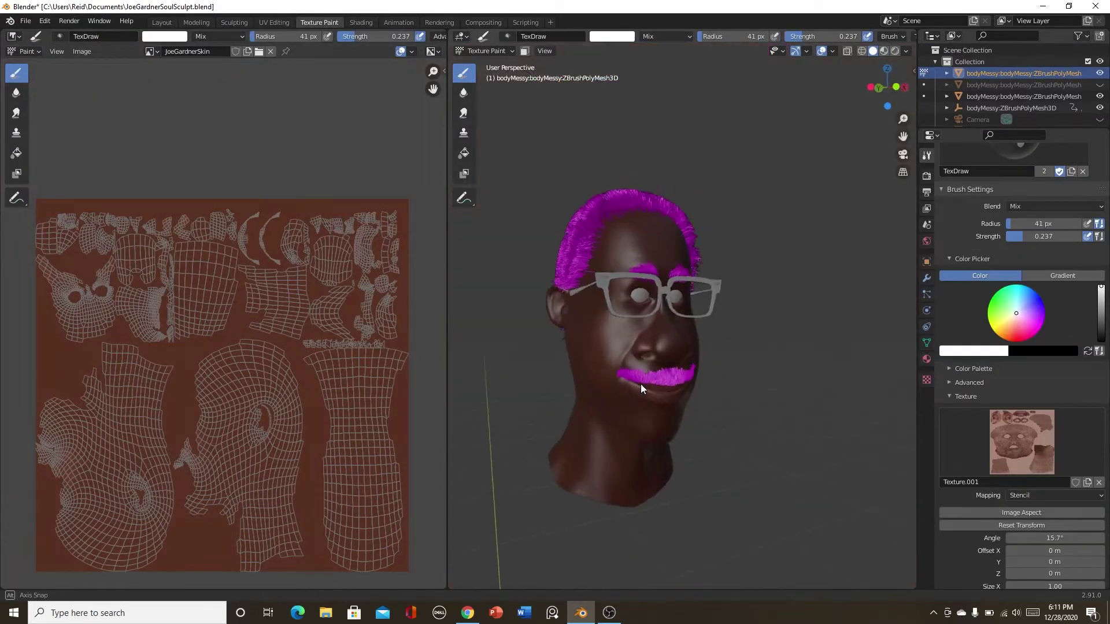
pyautogui.click(1099, 482)
# Display the painted head in material preview, frame the cheek, and activate the Soften brush
pyautogui.scroll(5, 527, 406)
pyautogui.moveTo(527, 406)
pyautogui.mouseDown(button='middle')
pyautogui.moveTo(812, 321)
pyautogui.moveTo(848, 341)
pyautogui.moveTo(758, 338)
pyautogui.moveTo(772, 381)
pyautogui.moveTo(848, 325)
pyautogui.mouseUp(button='middle')
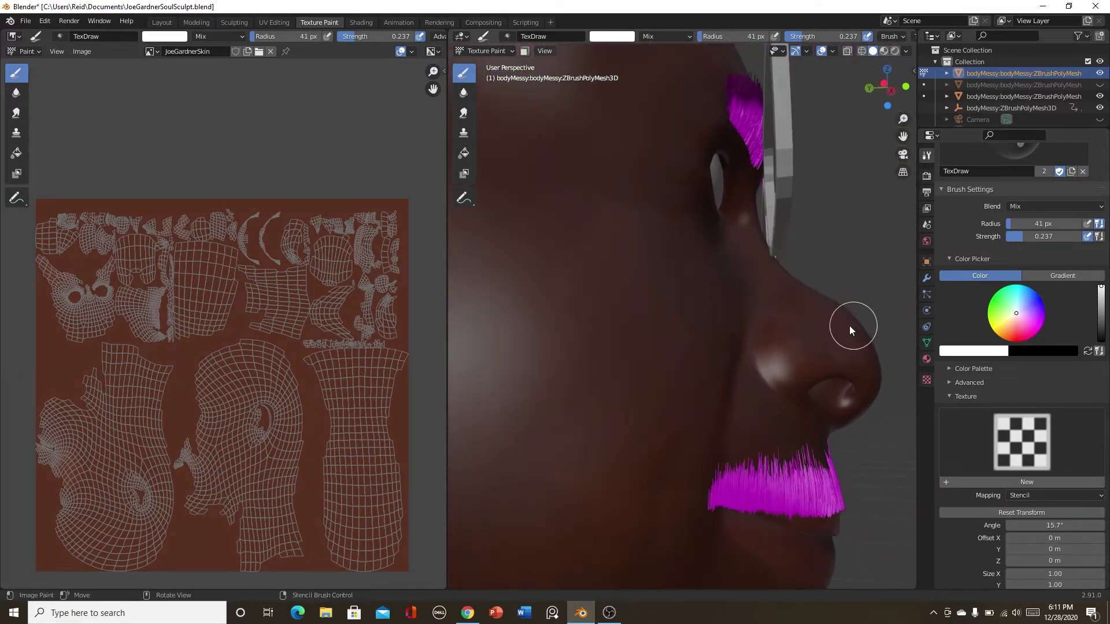
pyautogui.click(885, 52)
pyautogui.moveTo(774, 242)
pyautogui.mouseDown(button='middle')
pyautogui.moveTo(635, 373)
pyautogui.moveTo(664, 355)
pyautogui.mouseUp(button='middle')
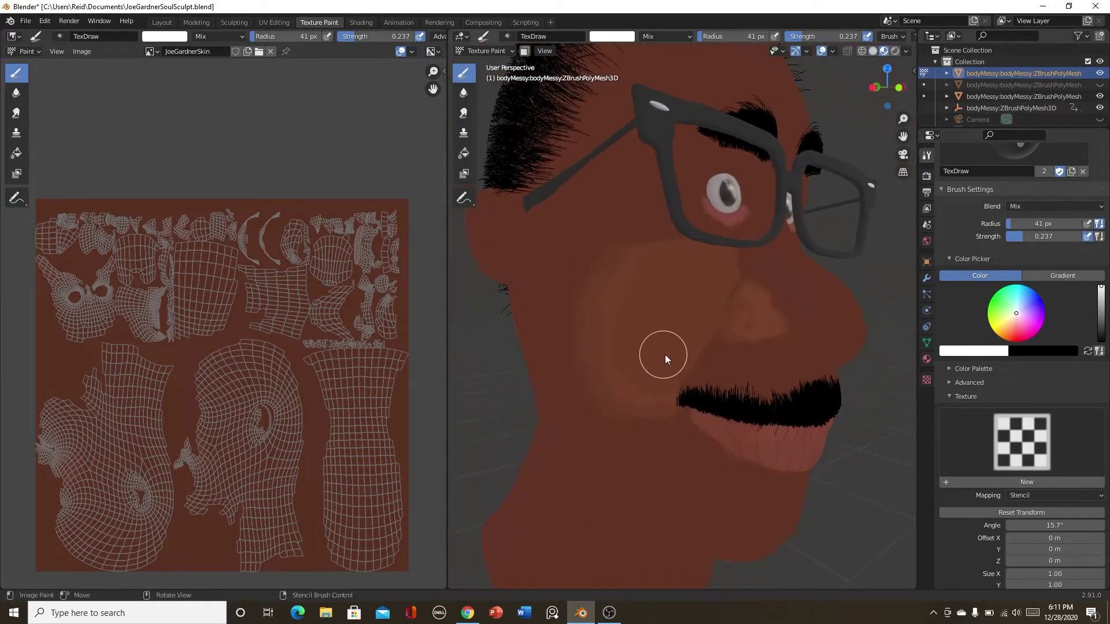
pyautogui.scroll(2, 649, 327)
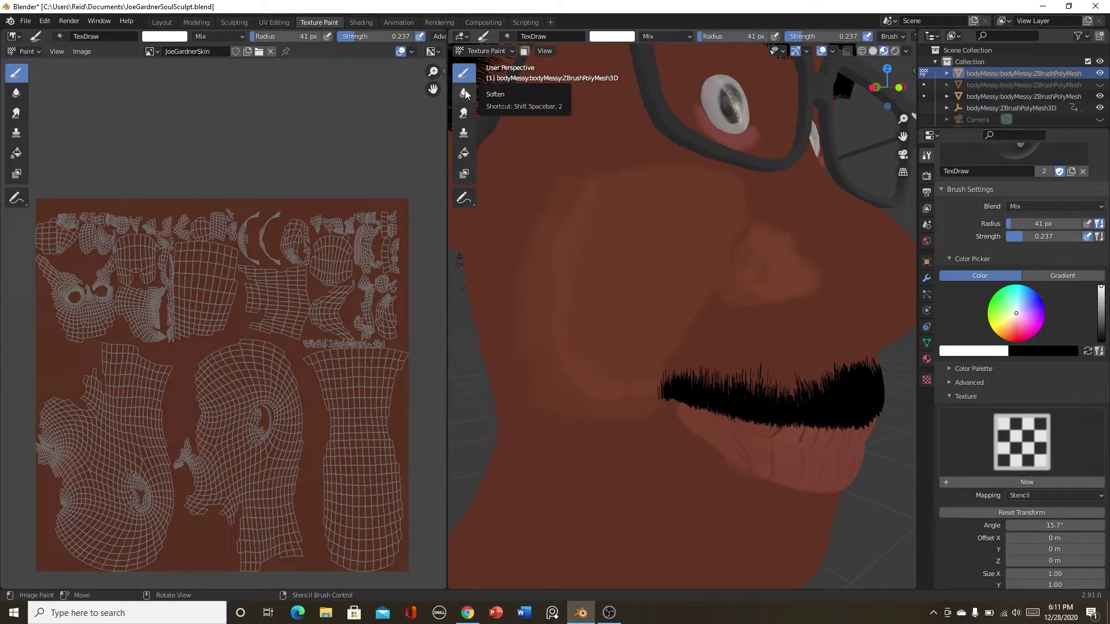
pyautogui.click(464, 94)
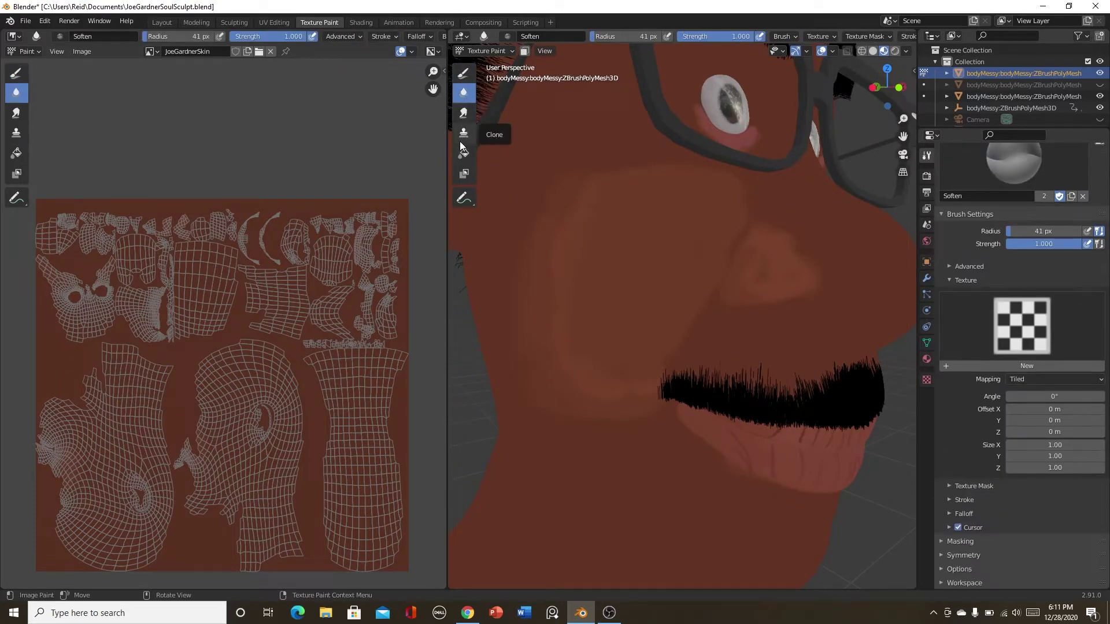
# Switch briefly to the TexDraw brush, return to Soften, and blend the edges of the painted cheek highlight
pyautogui.click(462, 81)
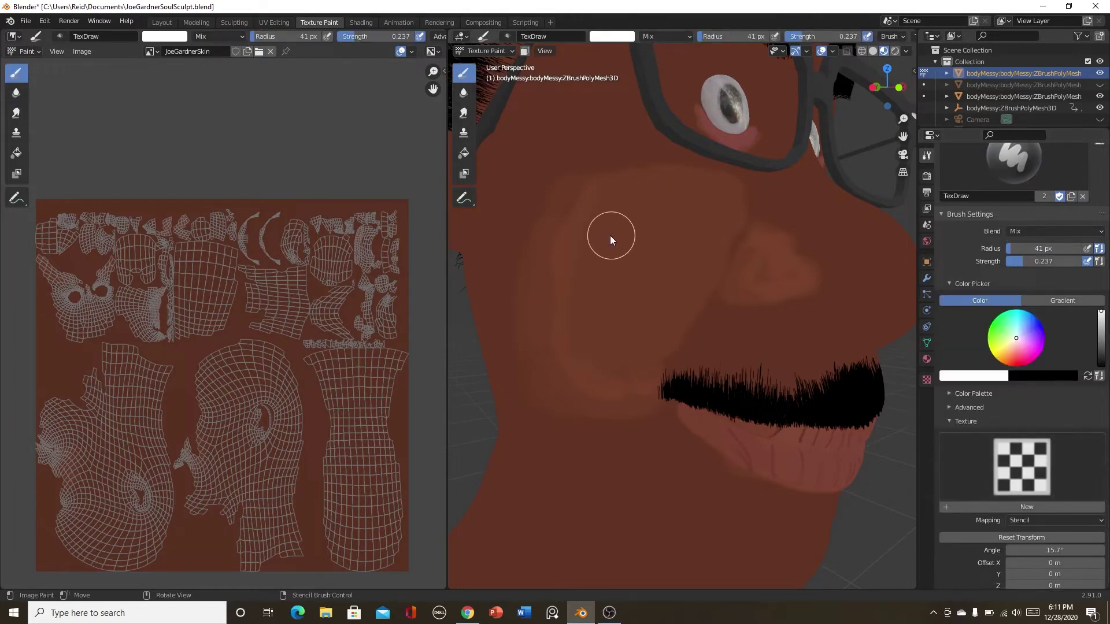
pyautogui.scroll(5, 610, 237)
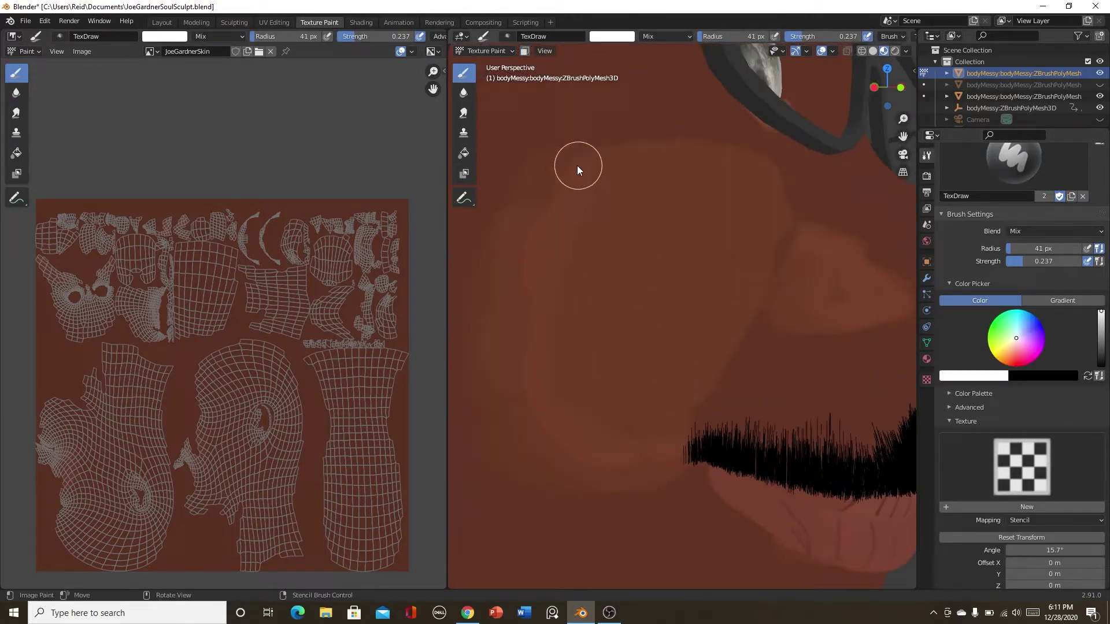
pyautogui.click(462, 92)
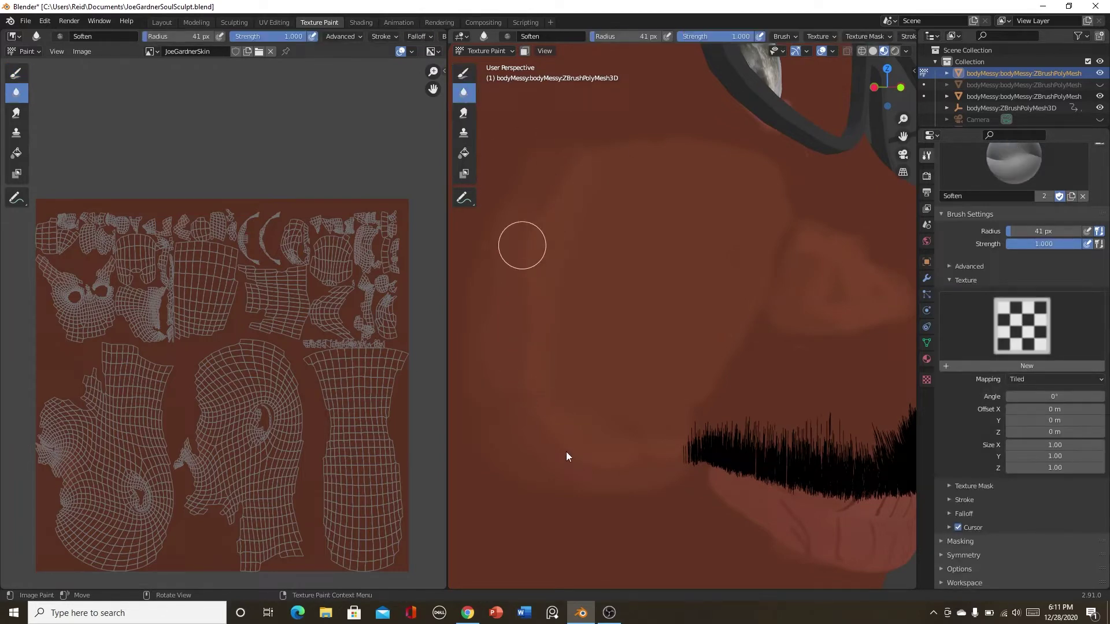
# Inspect the painted skin tones on the nose and cheeks from the side and the front
pyautogui.moveTo(616, 458); pyautogui.dragTo(591, 384, button='middle')
pyautogui.scroll(-5, 626, 436)
pyautogui.scroll(3, 577, 412)
pyautogui.moveTo(607, 425); pyautogui.dragTo(451, 211, button='middle')
pyautogui.scroll(1, 624, 419)
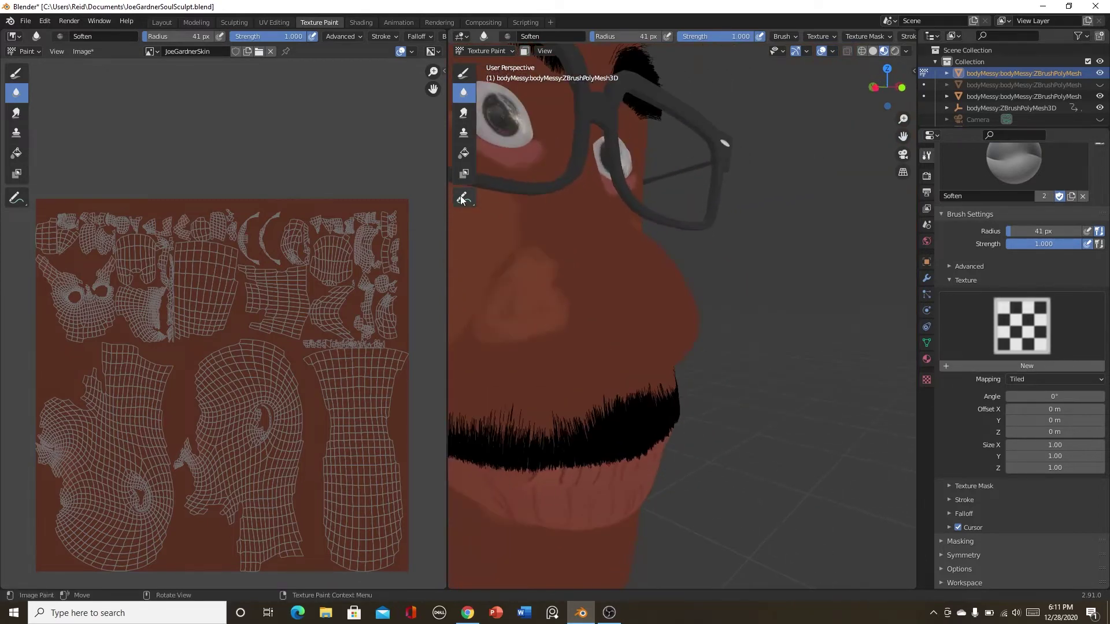
pyautogui.moveTo(512, 327); pyautogui.dragTo(555, 355, button='middle')
pyautogui.scroll(4, 632, 366)
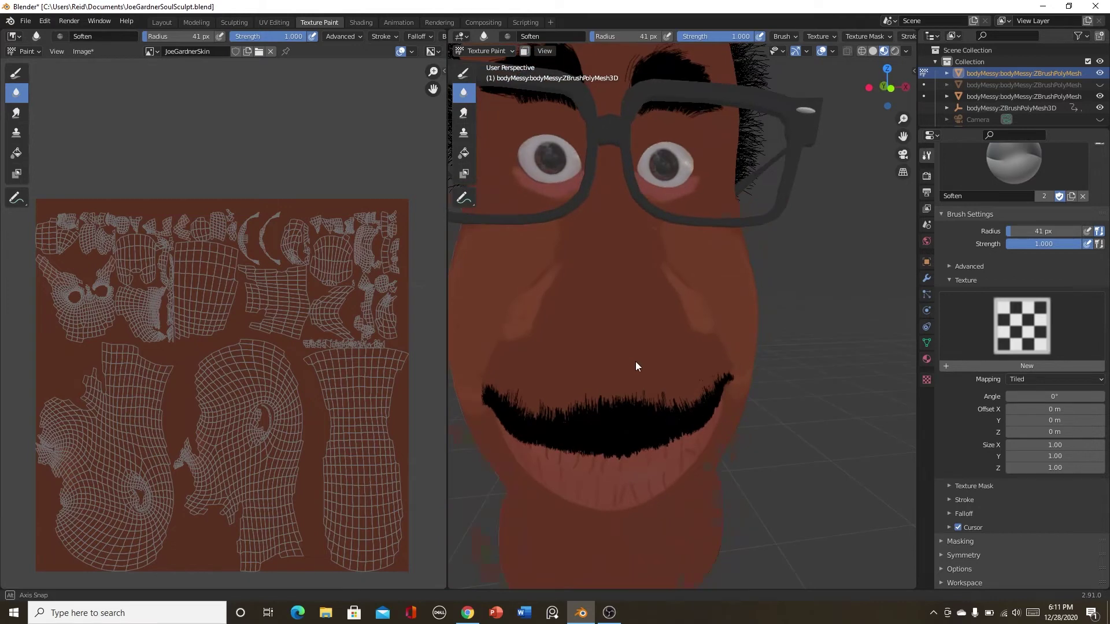
pyautogui.scroll(-3, 596, 398)
# Examine the hand-painted creases and color of the lips below the mustache
pyautogui.moveTo(638, 390); pyautogui.dragTo(692, 295, button='middle')
pyautogui.scroll(4, 609, 321)
pyautogui.scroll(4, 694, 306)
pyautogui.moveTo(698, 362); pyautogui.dragTo(688, 350, button='middle')
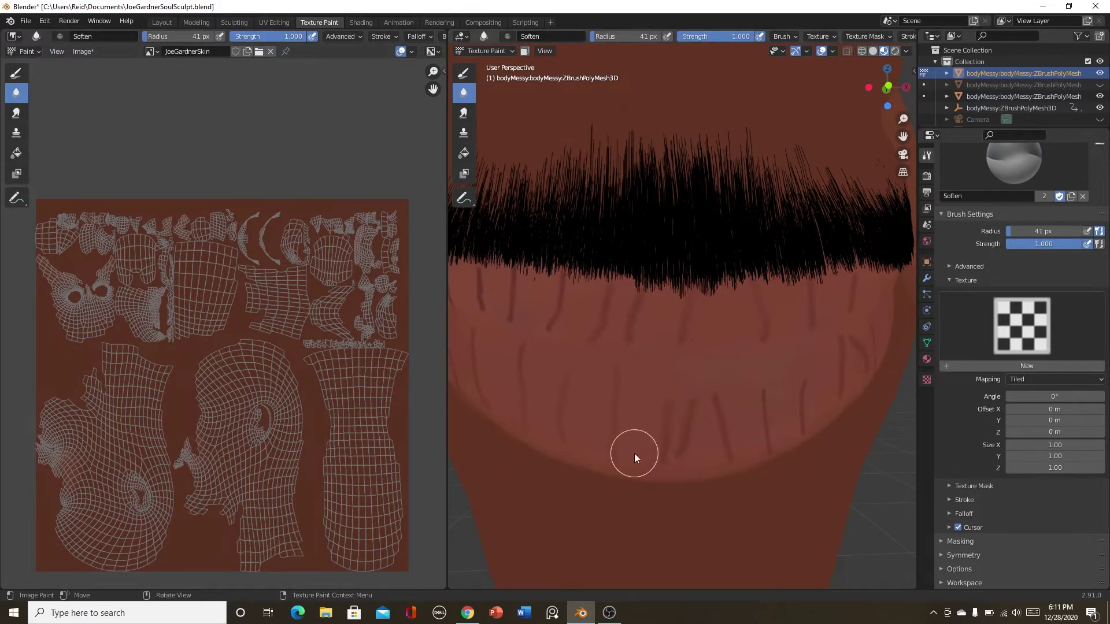
pyautogui.scroll(-3, 634, 455)
pyautogui.moveTo(646, 455)
pyautogui.mouseDown(button='middle')
pyautogui.moveTo(682, 459)
pyautogui.moveTo(663, 465)
pyautogui.mouseUp(button='middle')
pyautogui.scroll(4, 654, 462)
pyautogui.scroll(3, 663, 457)
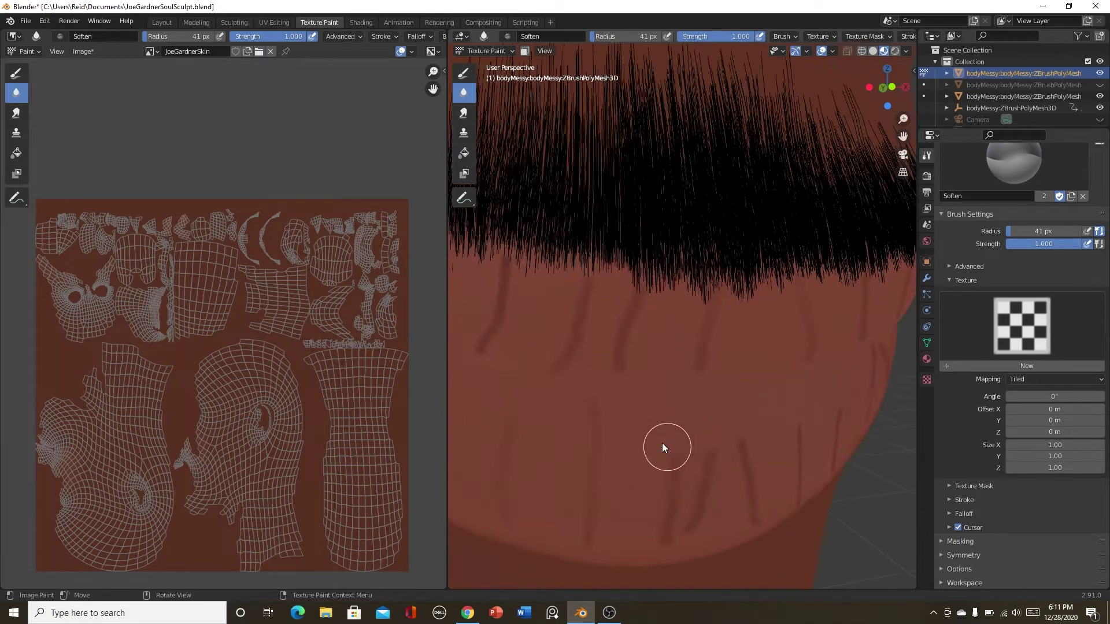
pyautogui.scroll(-4, 712, 532)
pyautogui.moveTo(712, 532); pyautogui.dragTo(698, 527, button='middle')
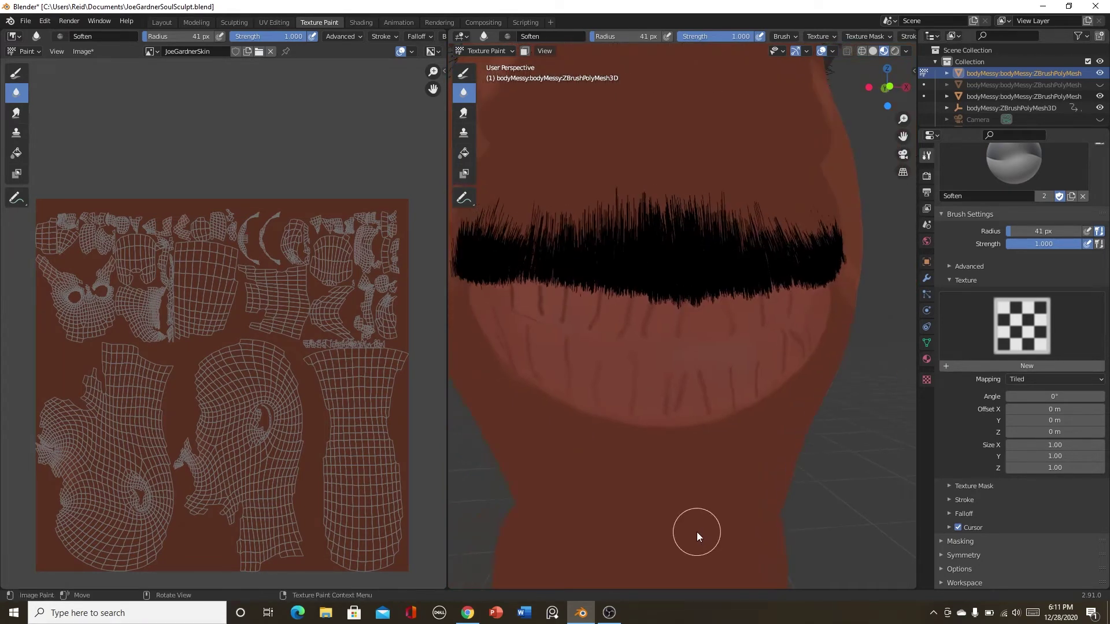
pyautogui.scroll(-2, 645, 498)
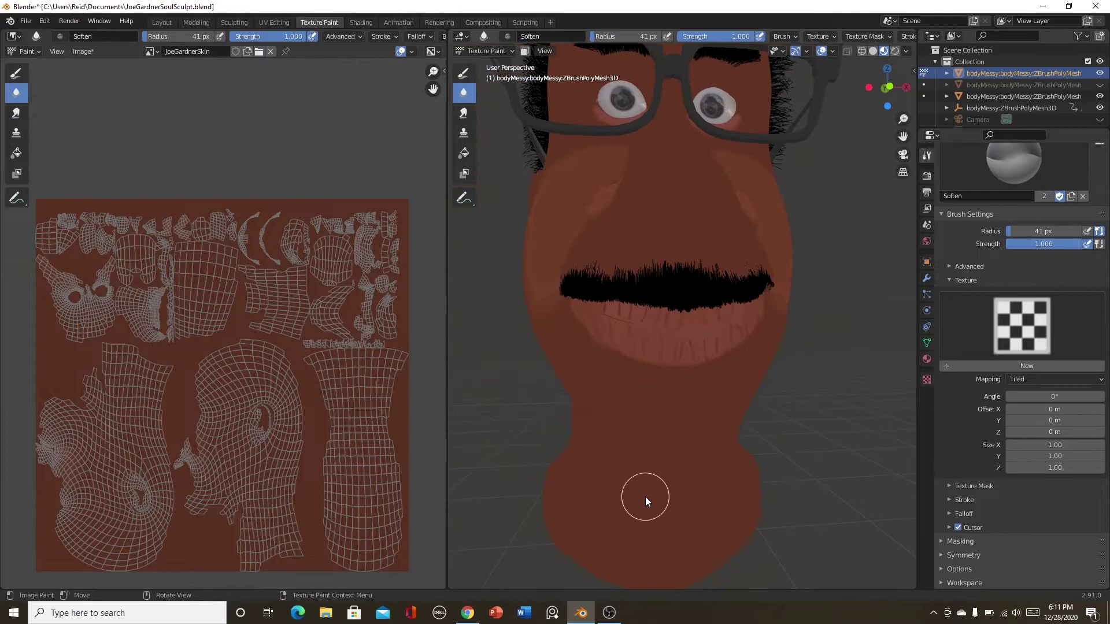
pyautogui.moveTo(645, 498)
pyautogui.mouseDown(button='middle')
pyautogui.moveTo(695, 497)
pyautogui.moveTo(651, 505)
pyautogui.mouseUp(button='middle')
pyautogui.scroll(4, 651, 506)
pyautogui.moveTo(776, 512); pyautogui.dragTo(610, 405, button='middle')
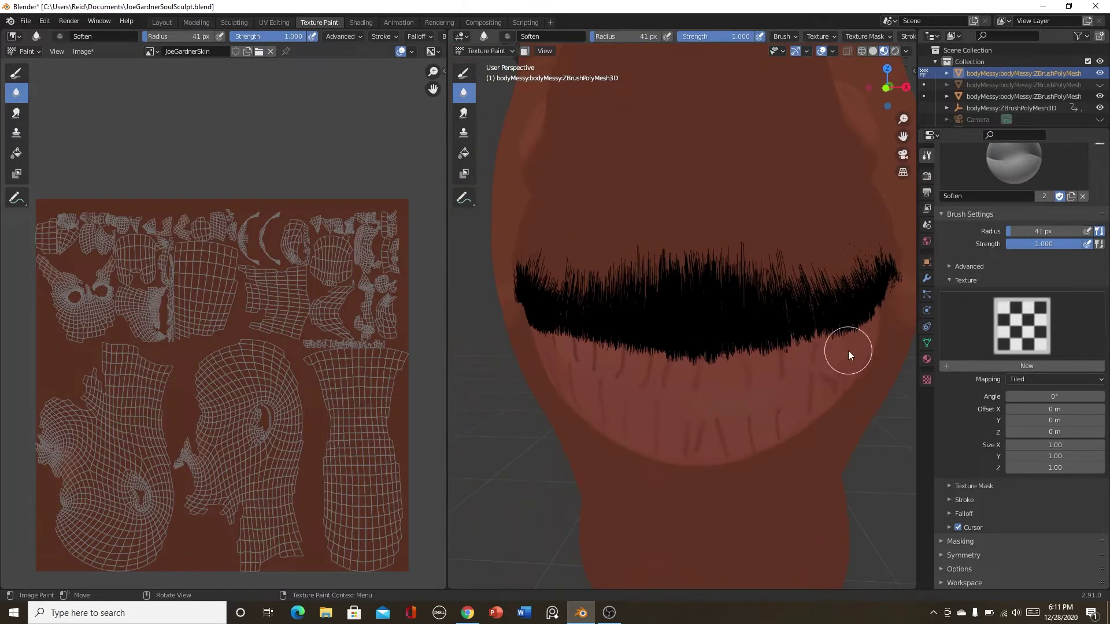
# Return to the Layout workspace and preview the Attribute node of the body material directly on the head
pyautogui.click(161, 22)
pyautogui.scroll(-3, 629, 424)
pyautogui.moveTo(530, 341); pyautogui.dragTo(556, 315, button='middle')
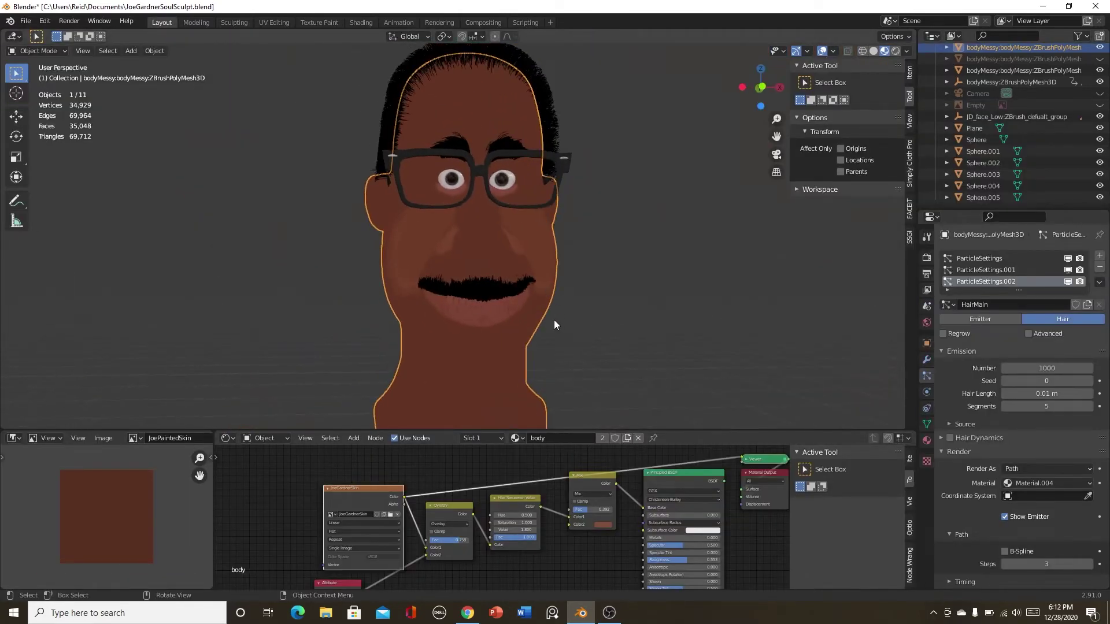
pyautogui.scroll(3, 536, 359)
pyautogui.scroll(4, 471, 525)
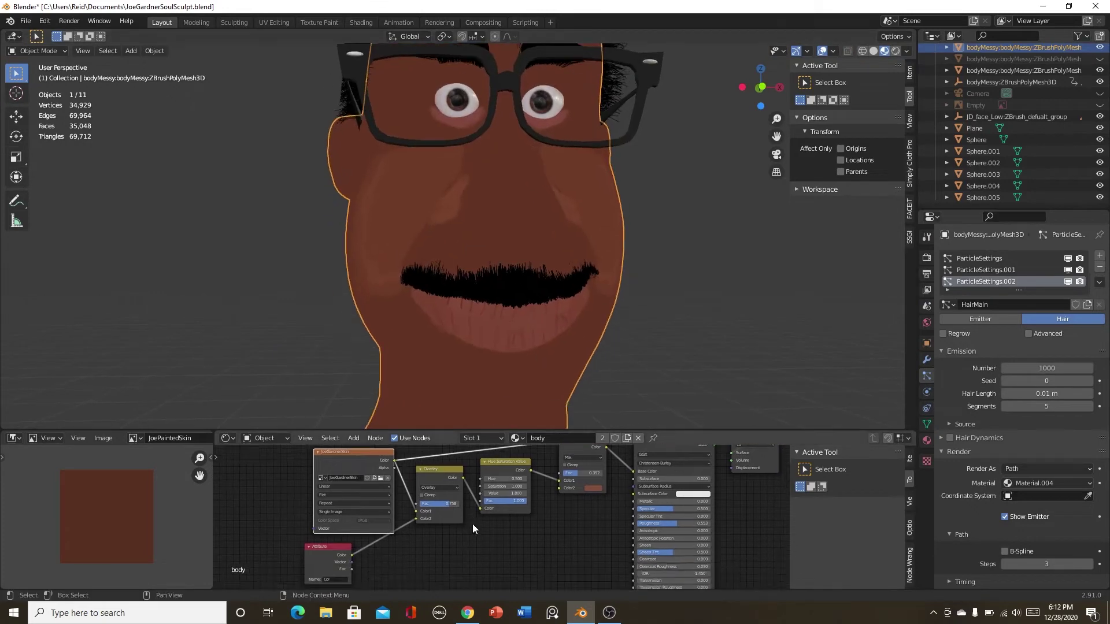
pyautogui.scroll(-3, 373, 500)
pyautogui.moveTo(472, 533); pyautogui.dragTo(516, 542, button='middle')
pyautogui.keyDown('ctrl'); pyautogui.keyDown('shift'); pyautogui.click(451, 509); pyautogui.keyUp('shift'); pyautogui.keyUp('ctrl')
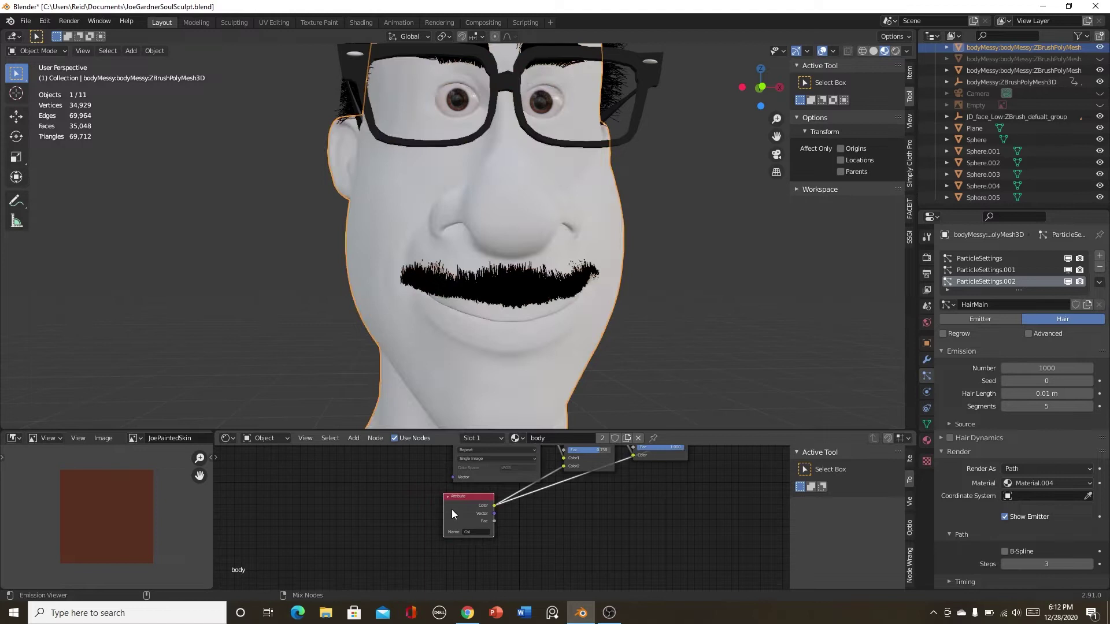
# Examine the vertex color zones from the Attribute node across the forehead, face, jaw and neck
pyautogui.scroll(-5, 576, 508)
pyautogui.moveTo(594, 516); pyautogui.dragTo(510, 552, button='middle')
pyautogui.scroll(-6, 582, 185)
pyautogui.moveTo(568, 265); pyautogui.dragTo(600, 290, button='middle')
pyautogui.scroll(5, 463, 369)
pyautogui.moveTo(463, 369); pyautogui.dragTo(473, 335, button='middle')
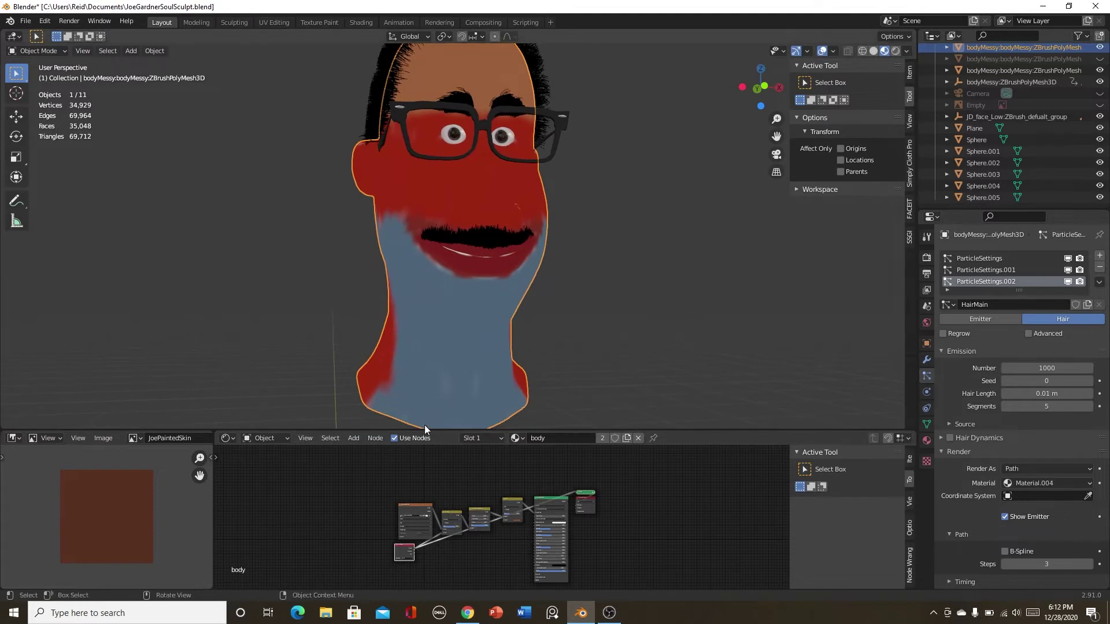
pyautogui.scroll(-1, 436, 414)
pyautogui.moveTo(437, 413); pyautogui.dragTo(395, 335, button='middle')
pyautogui.scroll(3, 439, 410)
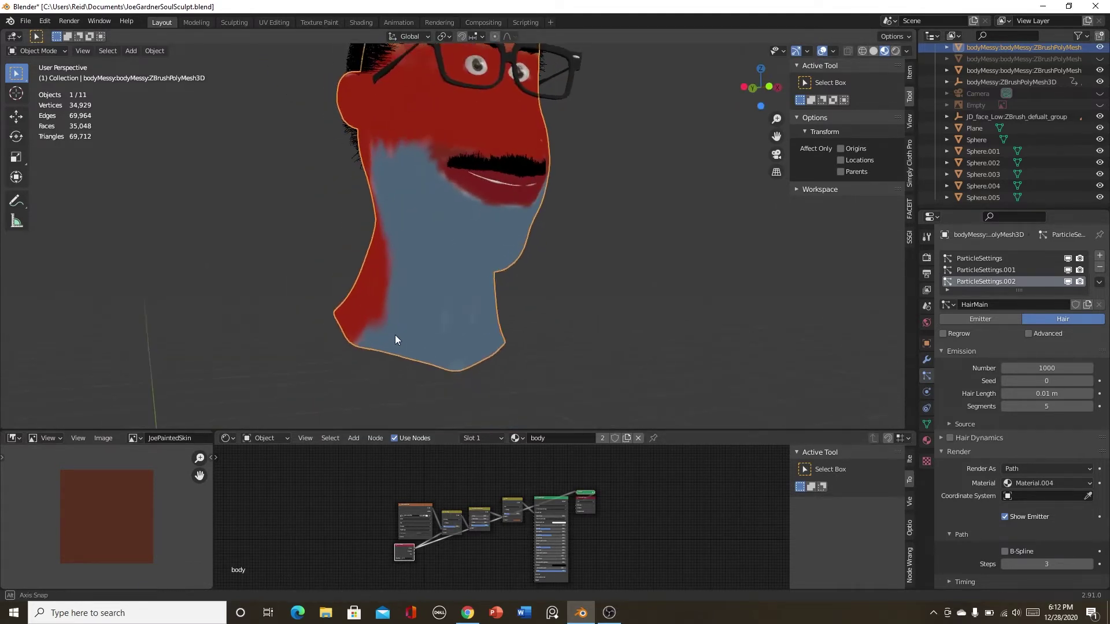
pyautogui.scroll(3, 395, 335)
# Connect the Principled BSDF to the Material Output's Surface and inspect the shaded jaw and neck
pyautogui.scroll(4, 474, 555)
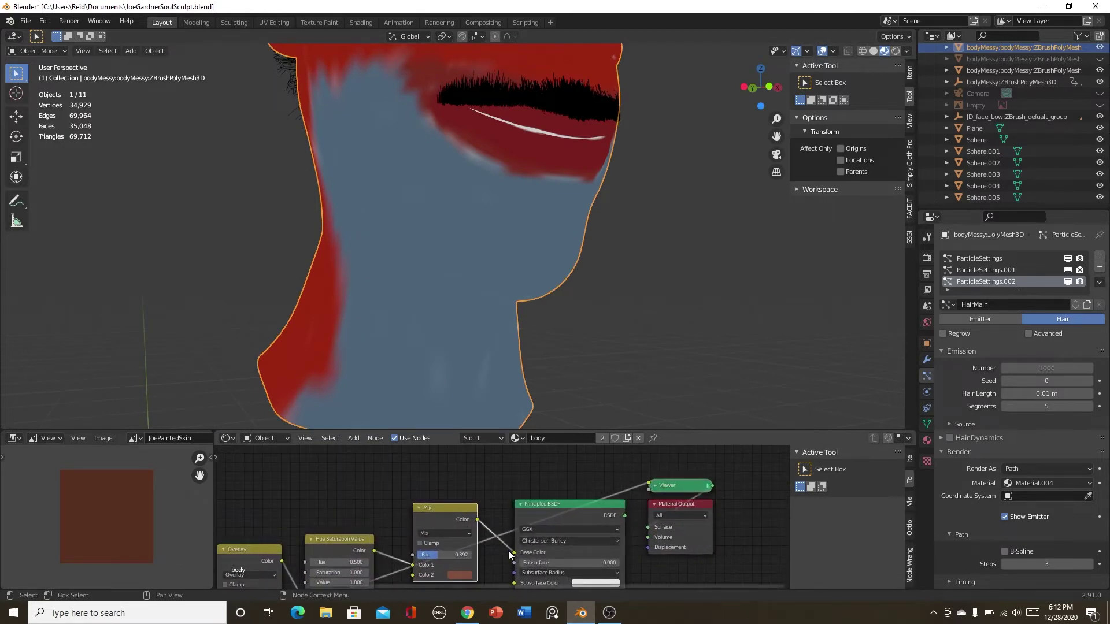
pyautogui.moveTo(625, 516); pyautogui.dragTo(652, 533)
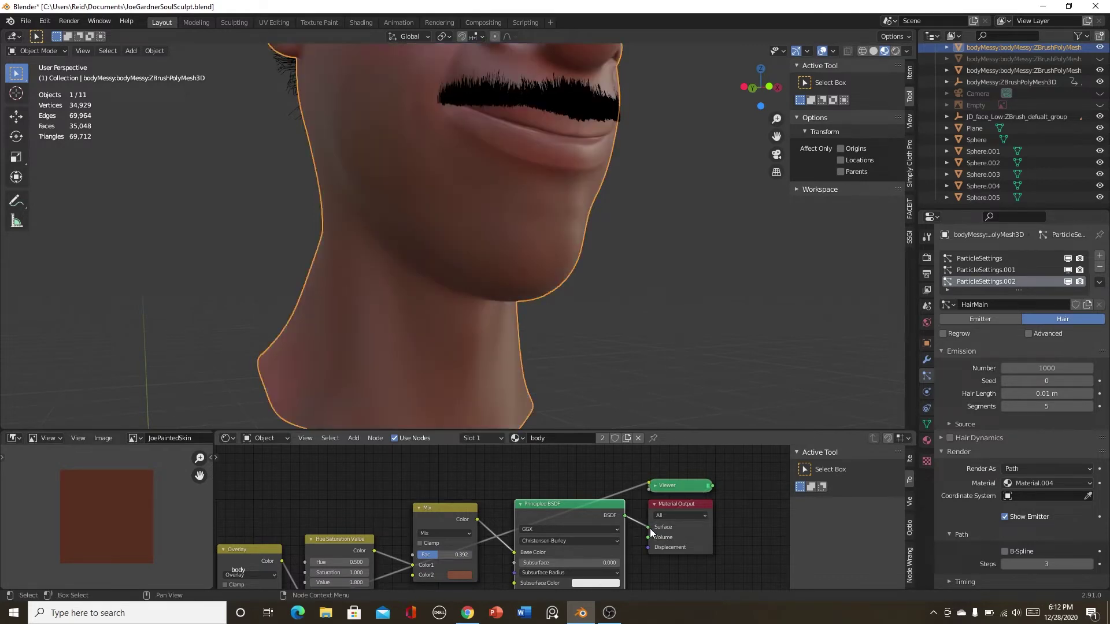
pyautogui.moveTo(370, 259)
pyautogui.mouseDown(button='middle')
pyautogui.moveTo(508, 296)
pyautogui.moveTo(408, 300)
pyautogui.moveTo(434, 295)
pyautogui.mouseUp(button='middle')
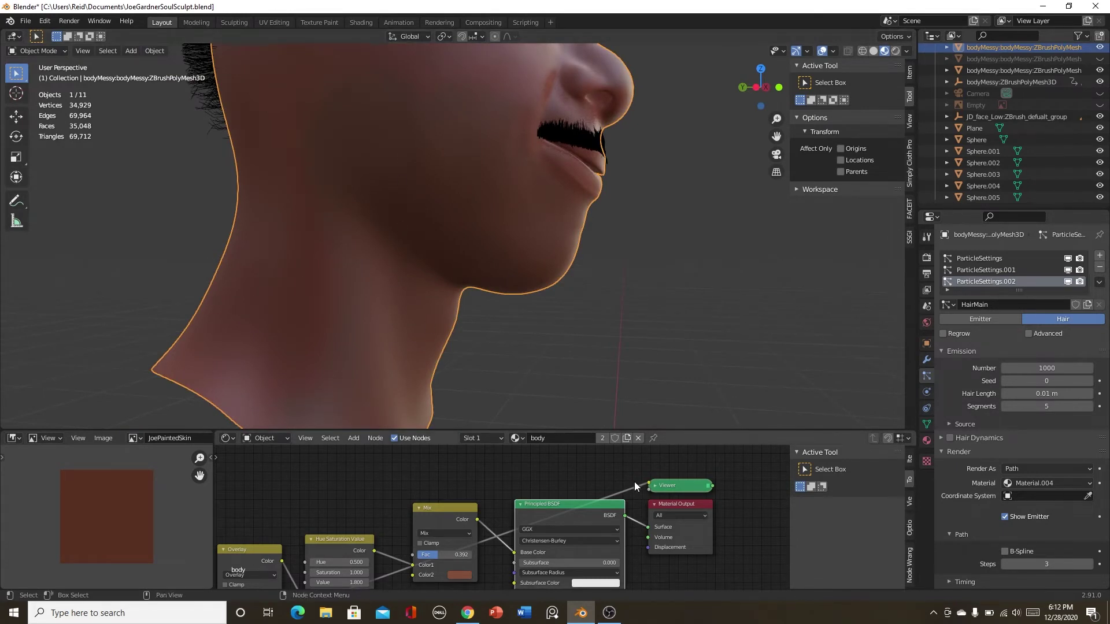
# Preview the body material's Attribute node on the head again
pyautogui.scroll(-6, 557, 512)
pyautogui.moveTo(558, 512); pyautogui.dragTo(685, 433, button='middle')
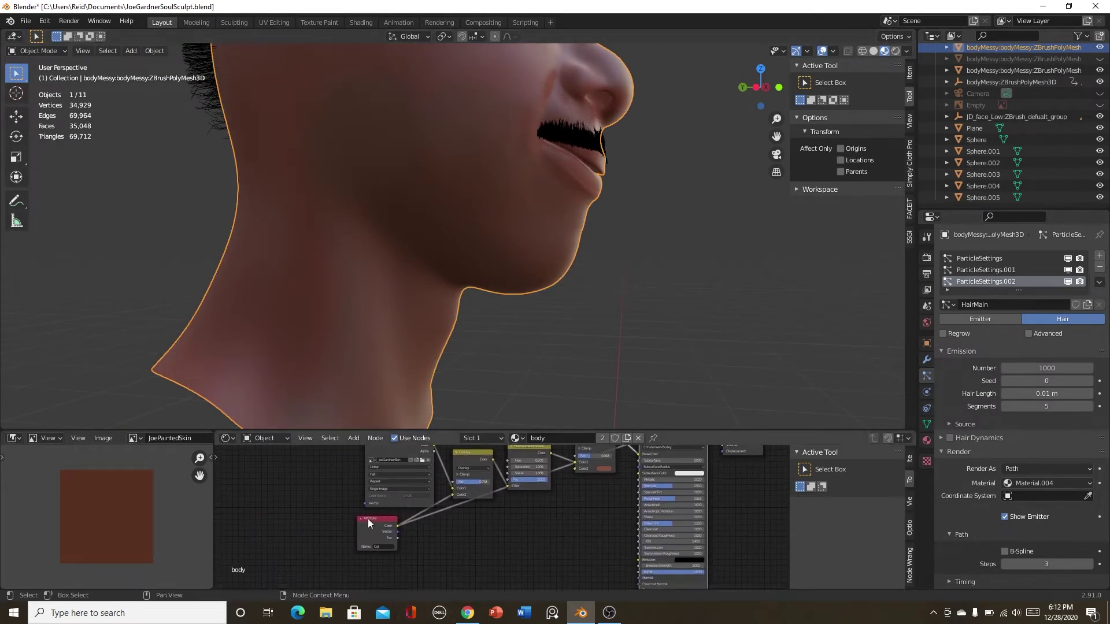
pyautogui.scroll(4, 364, 515)
pyautogui.click(313, 541)
pyautogui.keyDown('ctrl'); pyautogui.keyDown('shift'); pyautogui.click(317, 539); pyautogui.keyUp('shift'); pyautogui.keyUp('ctrl')
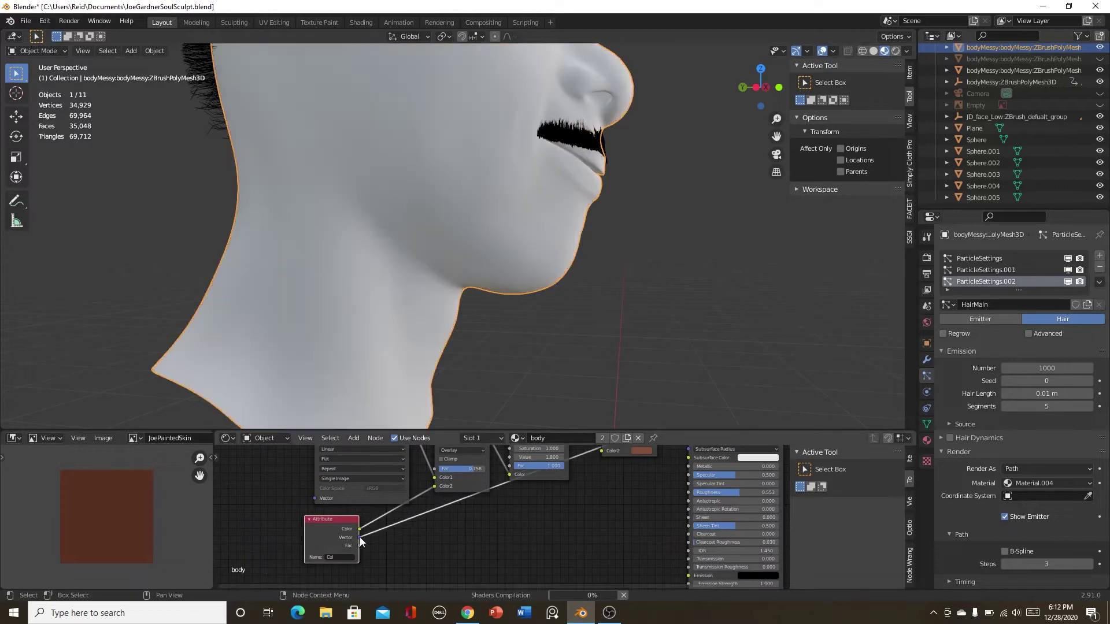
# Compare the vertex color zones of the forehead, middle face and jaw from the front
pyautogui.scroll(-3, 462, 542)
pyautogui.scroll(-3, 515, 299)
pyautogui.moveTo(514, 299); pyautogui.dragTo(414, 366, button='middle')
pyautogui.scroll(3, 425, 300)
pyautogui.scroll(-2, 422, 348)
pyautogui.scroll(5, 501, 351)
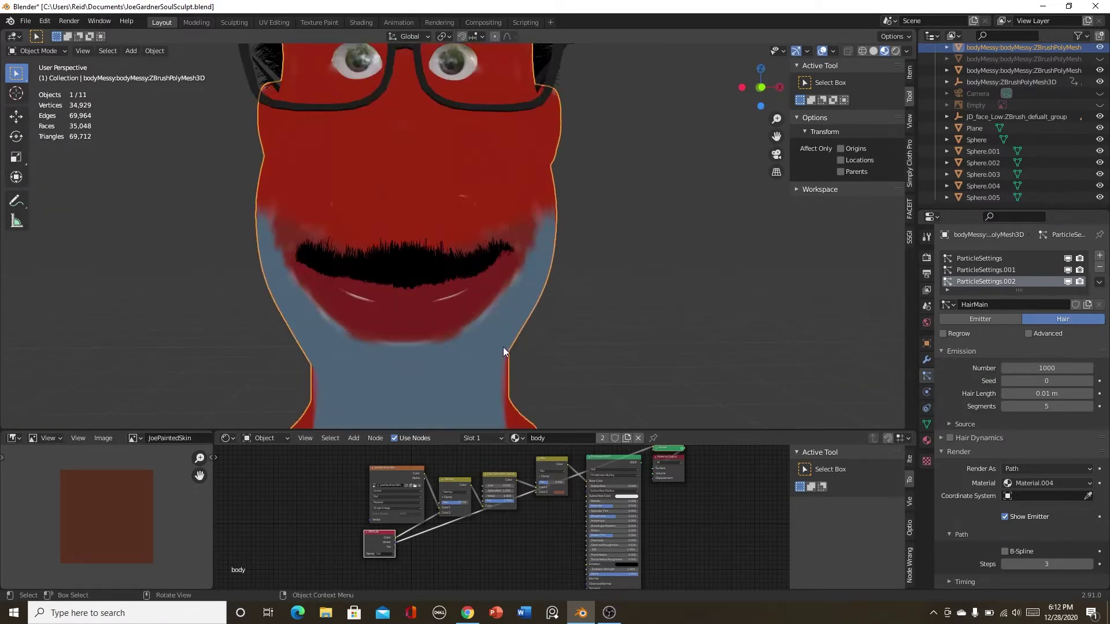
pyautogui.scroll(-6, 501, 348)
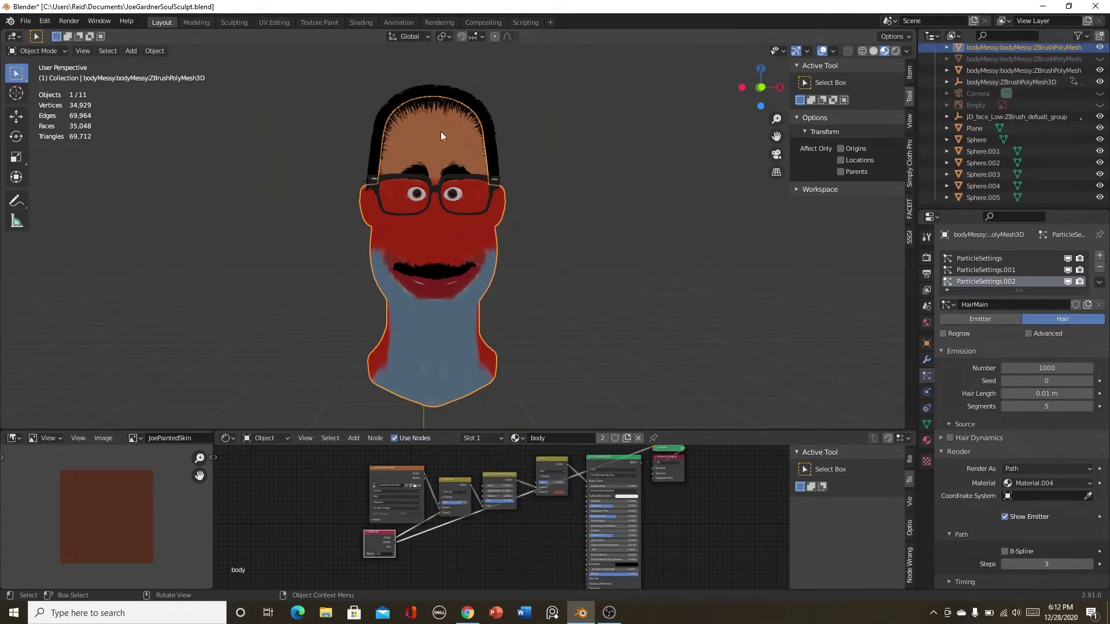
pyautogui.scroll(5, 577, 278)
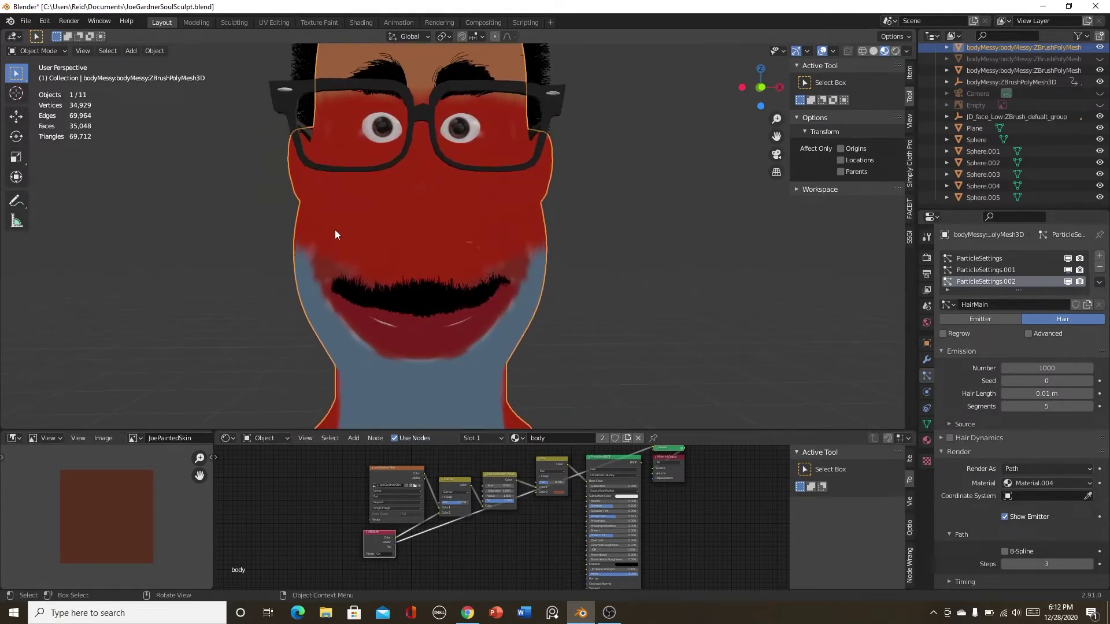
# Examine the vertex color zone covering the beard area and neck, including its transition around the mouth
pyautogui.moveTo(648, 231); pyautogui.dragTo(516, 272, button='middle')
pyautogui.scroll(4, 466, 305)
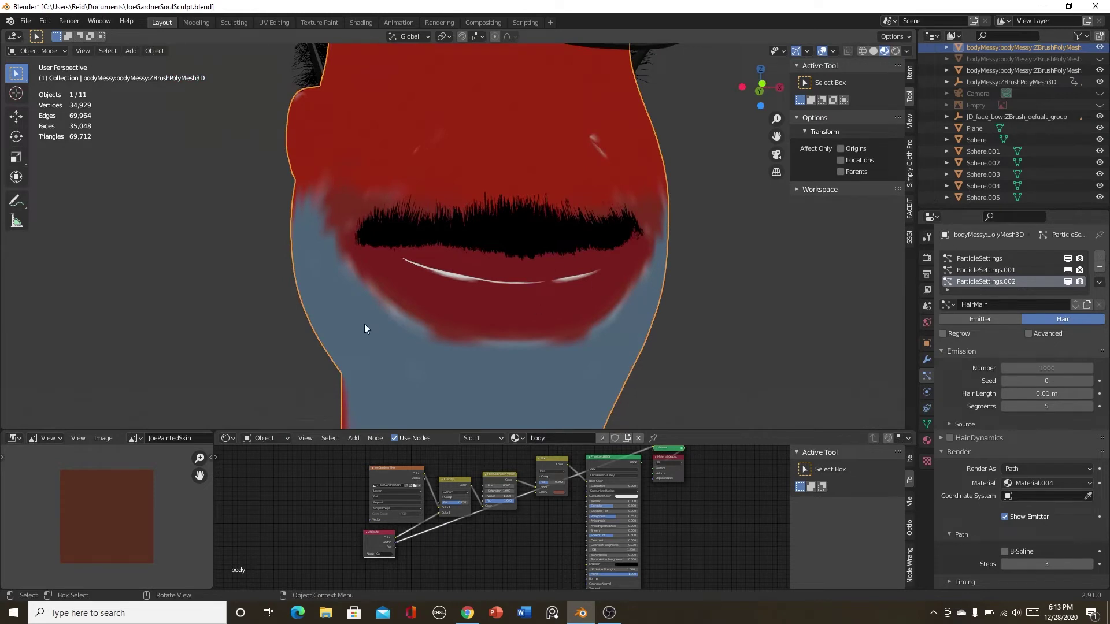
pyautogui.scroll(-4, 660, 348)
pyautogui.moveTo(691, 332); pyautogui.dragTo(630, 311, button='middle')
pyautogui.scroll(3, 647, 356)
pyautogui.scroll(-6, 661, 324)
pyautogui.scroll(6, 657, 317)
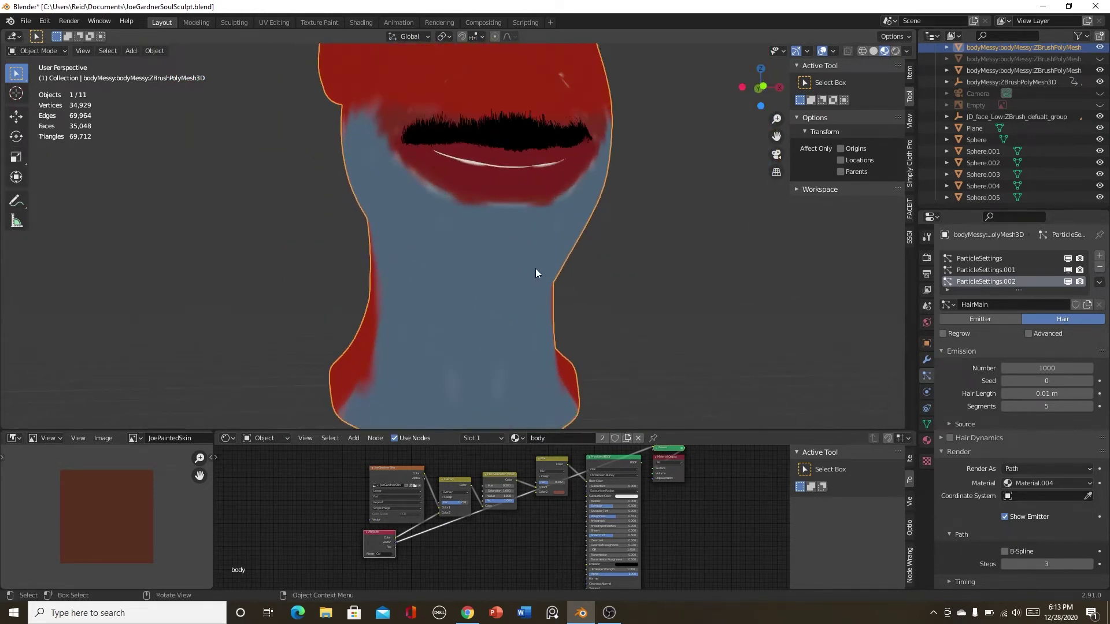
pyautogui.scroll(-8, 625, 338)
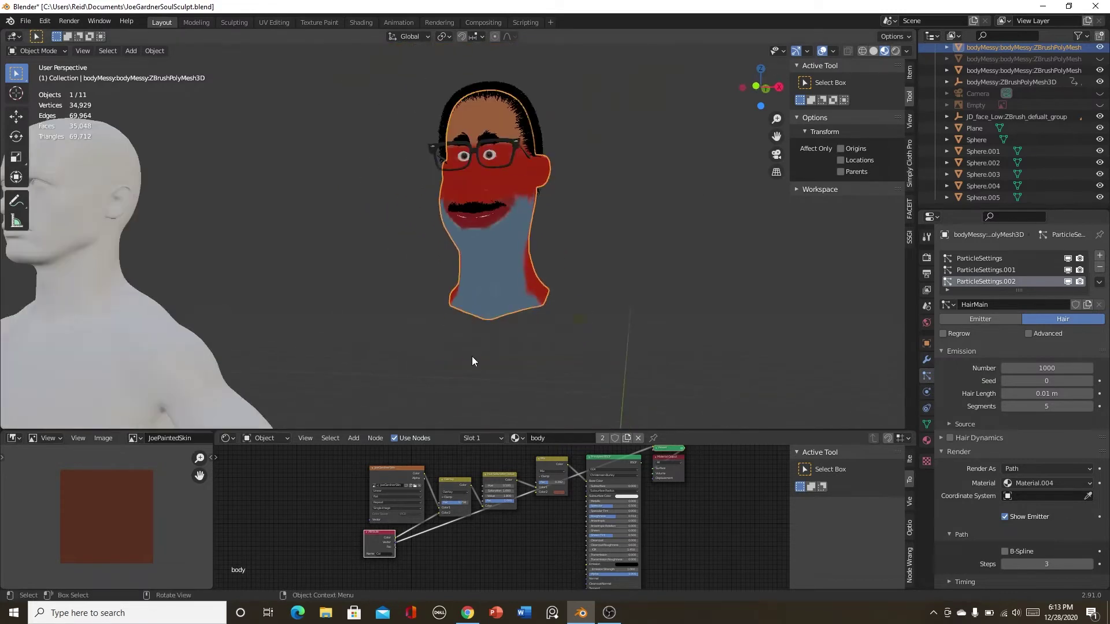
pyautogui.scroll(4, 534, 327)
pyautogui.moveTo(527, 383)
pyautogui.mouseDown(button='middle')
pyautogui.moveTo(596, 377)
pyautogui.moveTo(534, 371)
pyautogui.mouseUp(button='middle')
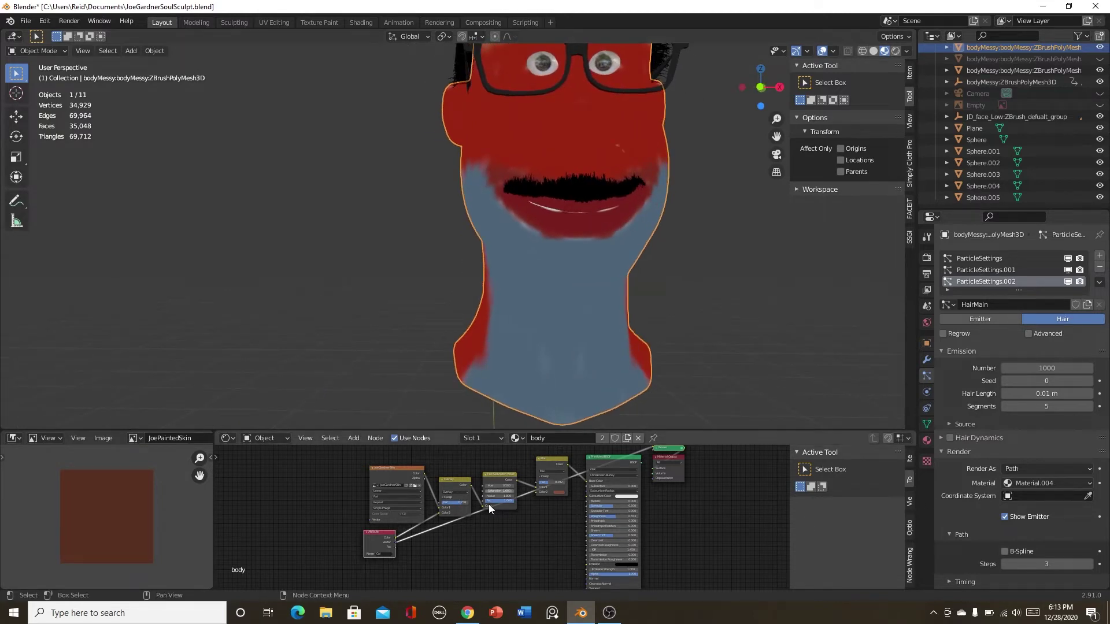
# Preview the JoeGardnerSkin image texture node on the head in place of the Attribute colors
pyautogui.scroll(5, 517, 532)
pyautogui.moveTo(425, 525); pyautogui.dragTo(488, 549, button='middle')
pyautogui.scroll(2, 486, 530)
pyautogui.scroll(-3, 488, 550)
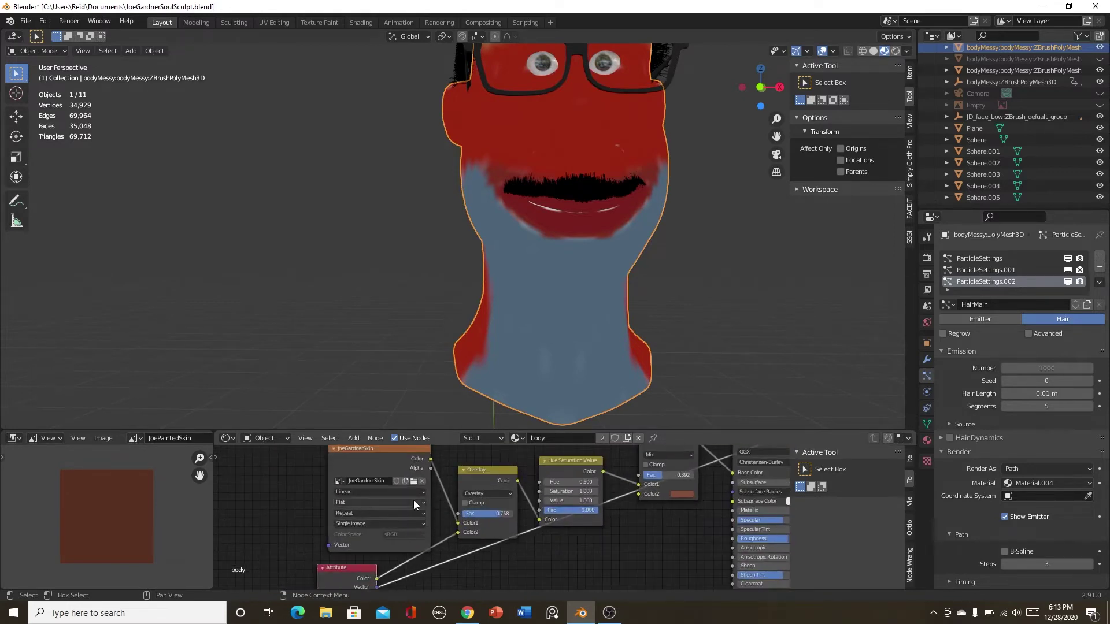
pyautogui.keyDown('ctrl'); pyautogui.keyDown('shift'); pyautogui.click(403, 462); pyautogui.keyUp('shift'); pyautogui.keyUp('ctrl')
pyautogui.moveTo(575, 531); pyautogui.dragTo(520, 544, button='middle')
pyautogui.scroll(-4, 598, 330)
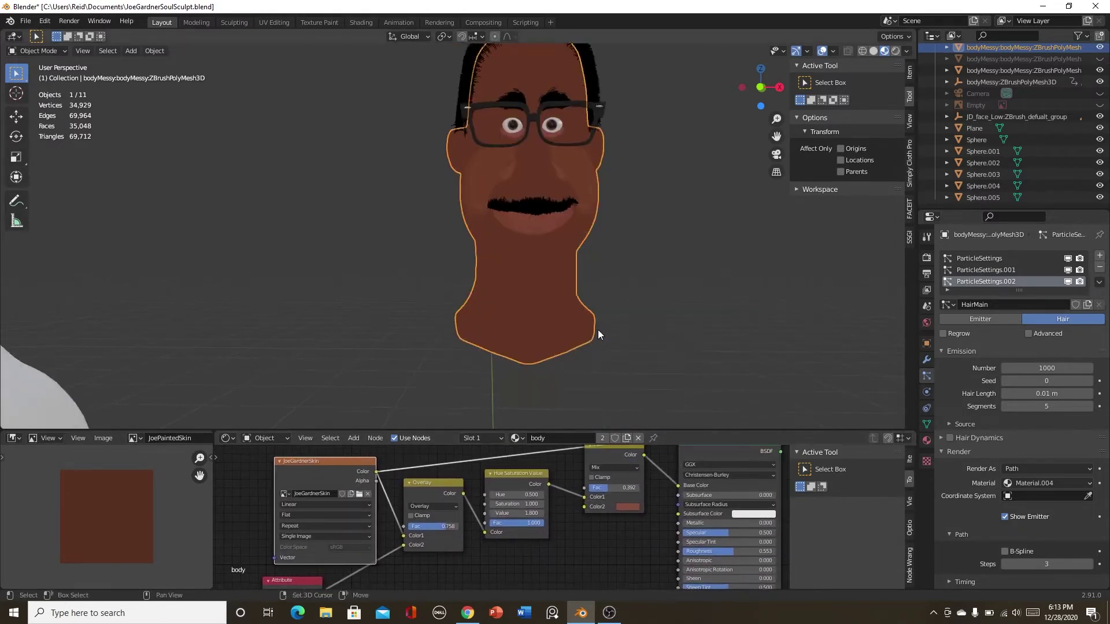
# View the head in rendered shading briefly and return to material preview
pyautogui.click(895, 51)
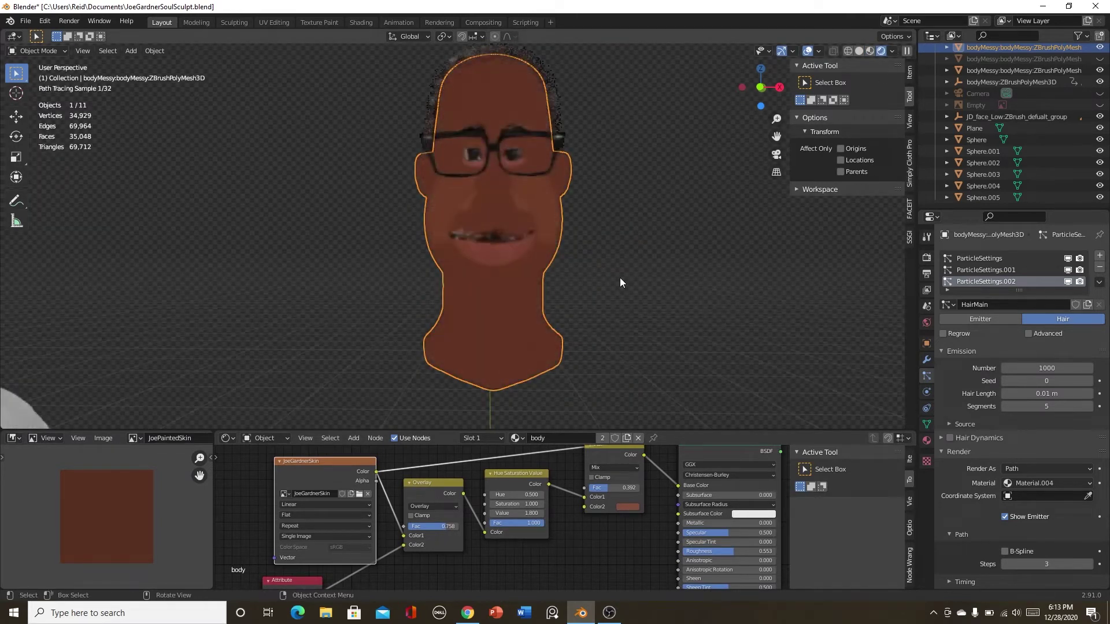
pyautogui.scroll(-3, 521, 523)
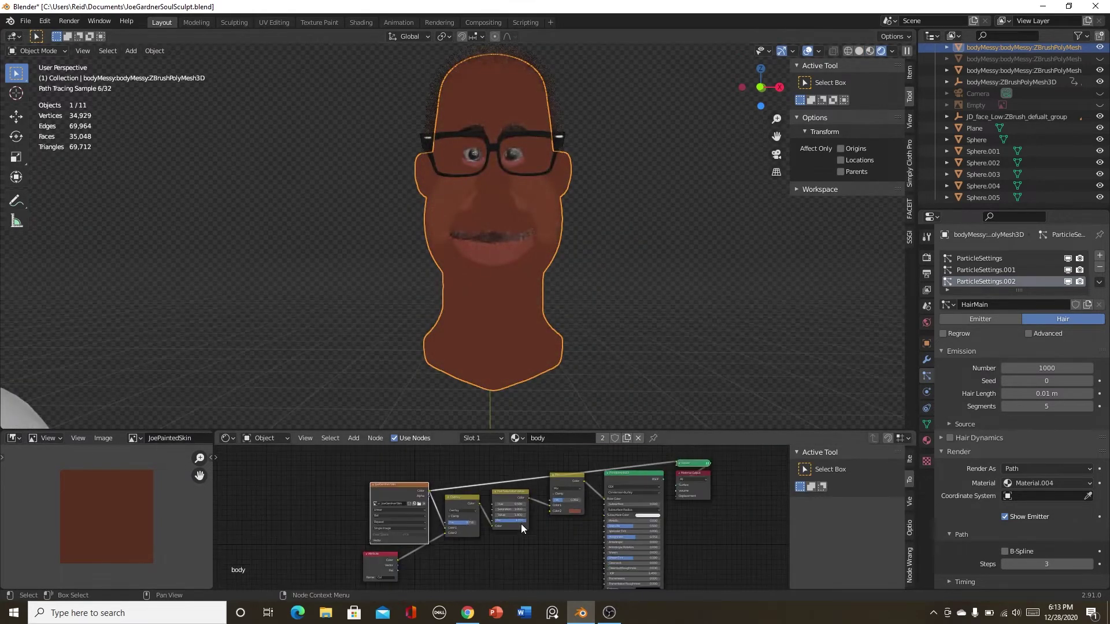
pyautogui.click(870, 51)
# Inspect the Overlay node combining the skin texture with the Attribute colors, and preview the Hue Saturation Value node on the head
pyautogui.scroll(3, 449, 540)
pyautogui.moveTo(443, 545); pyautogui.dragTo(502, 555, button='middle')
pyautogui.scroll(1, 502, 555)
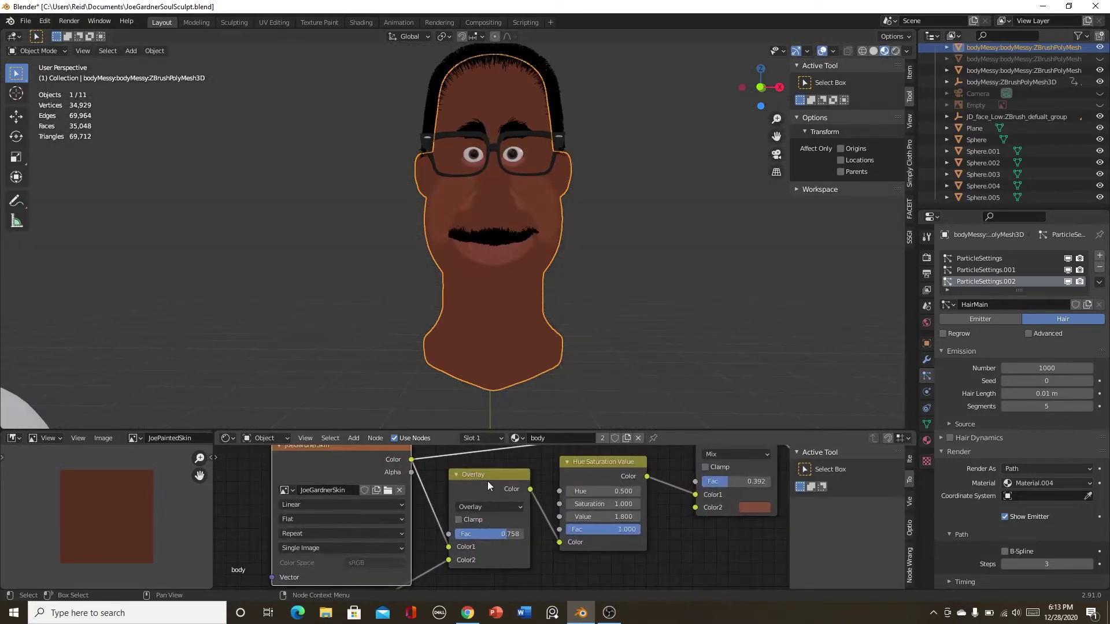
pyautogui.scroll(1, 487, 491)
pyautogui.scroll(-2, 466, 526)
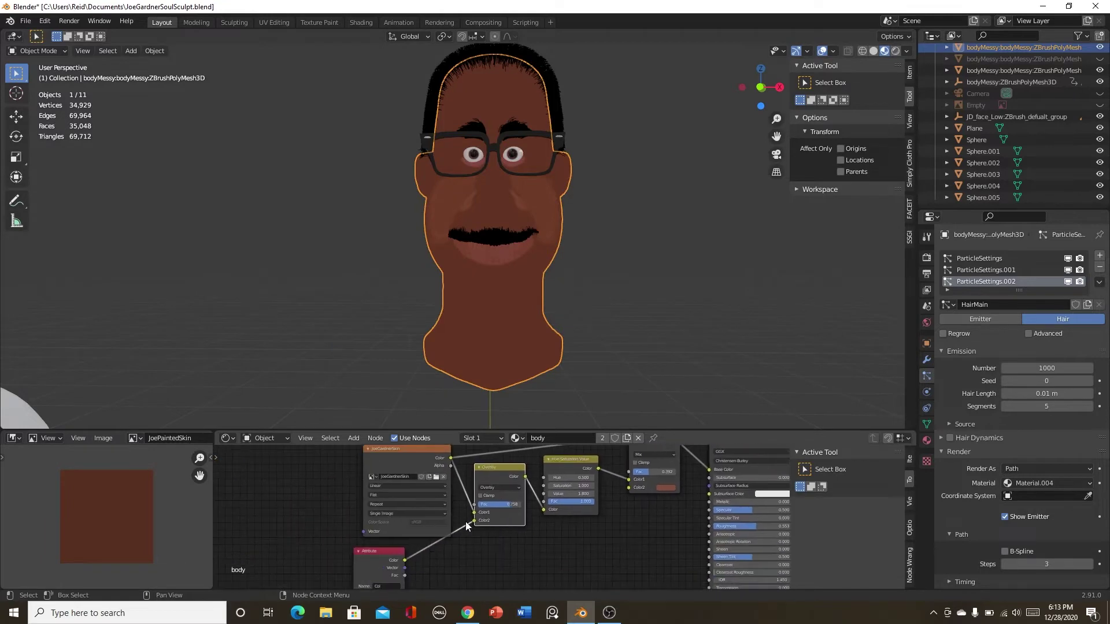
pyautogui.scroll(2, 600, 553)
pyautogui.scroll(3, 525, 536)
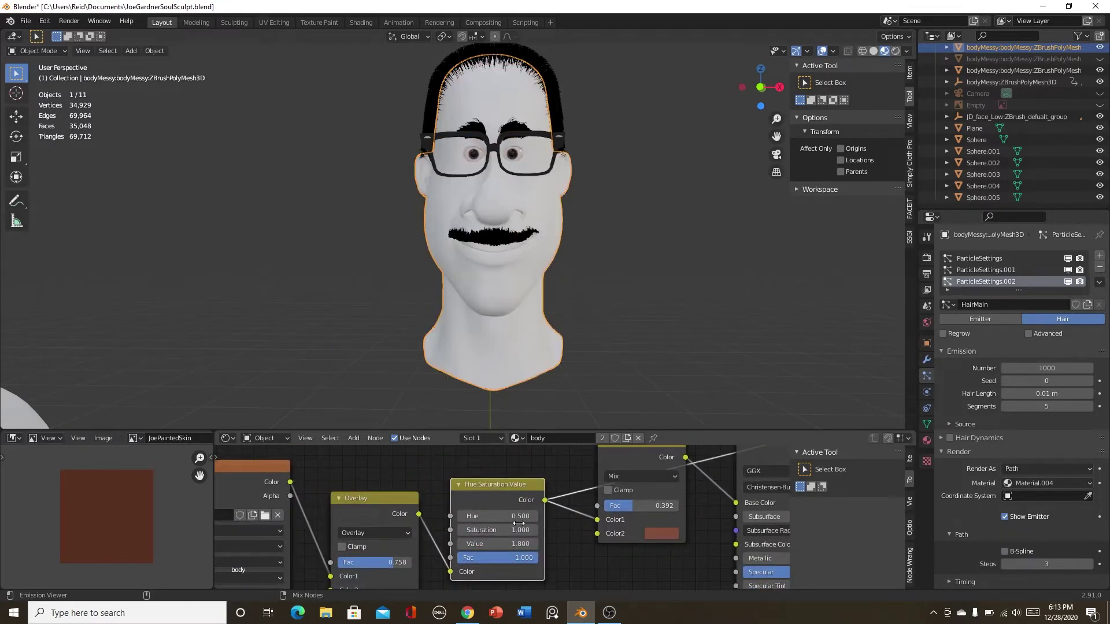
pyautogui.scroll(2, 512, 514)
pyautogui.scroll(-3, 523, 533)
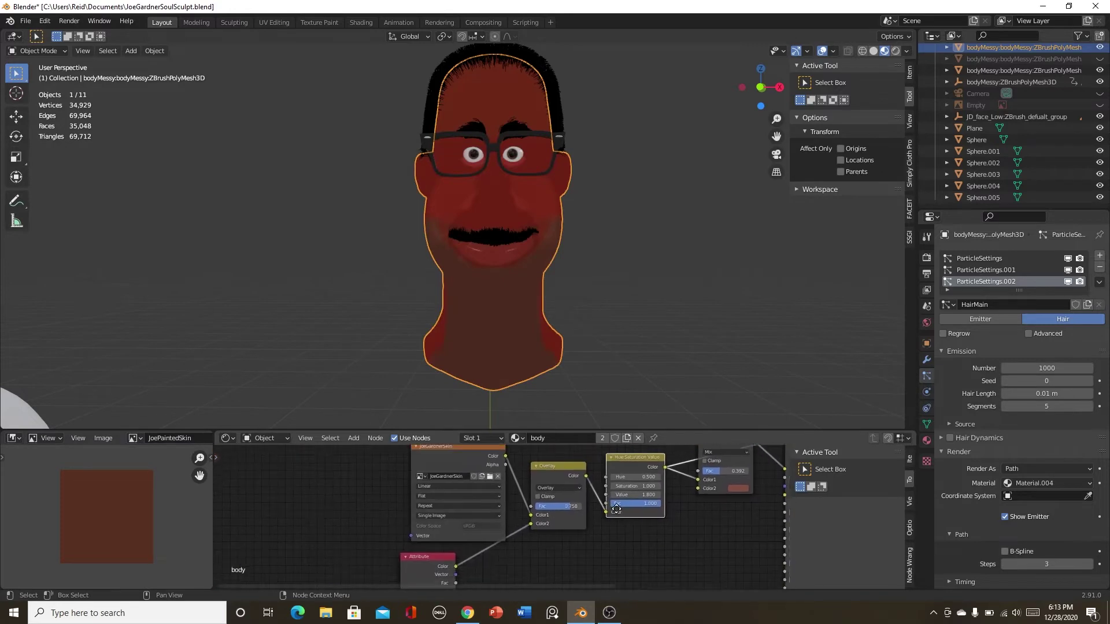
# Examine the Hue Saturation Value node's Hue, Saturation, Value and Fac settings alongside its preview on the head
pyautogui.scroll(3, 538, 531)
pyautogui.scroll(2, 549, 537)
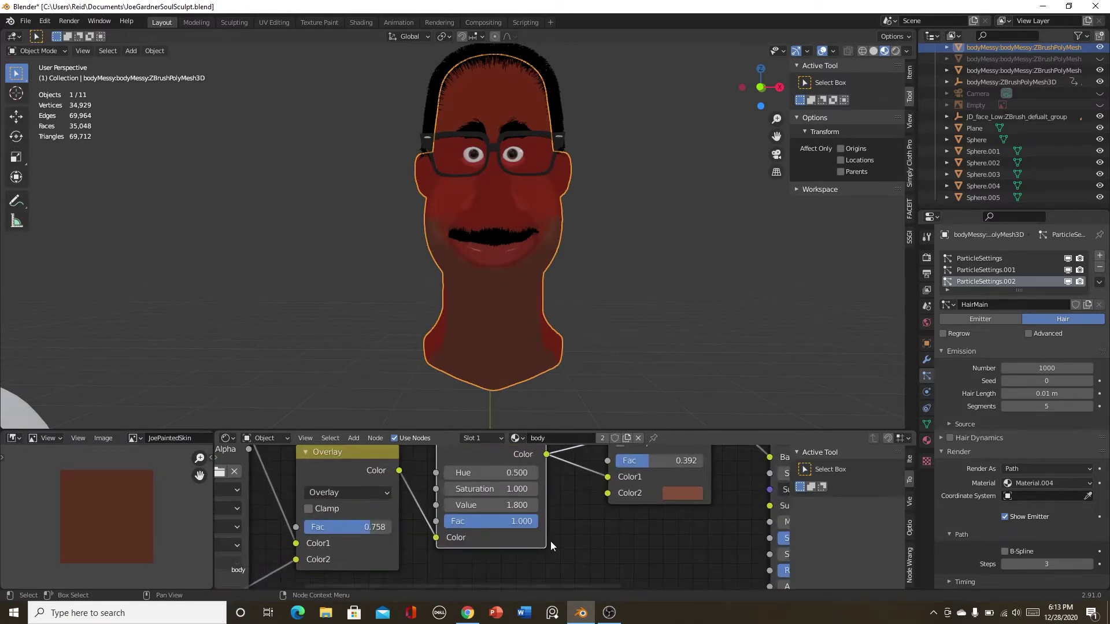
pyautogui.moveTo(555, 301); pyautogui.dragTo(594, 294, button='middle')
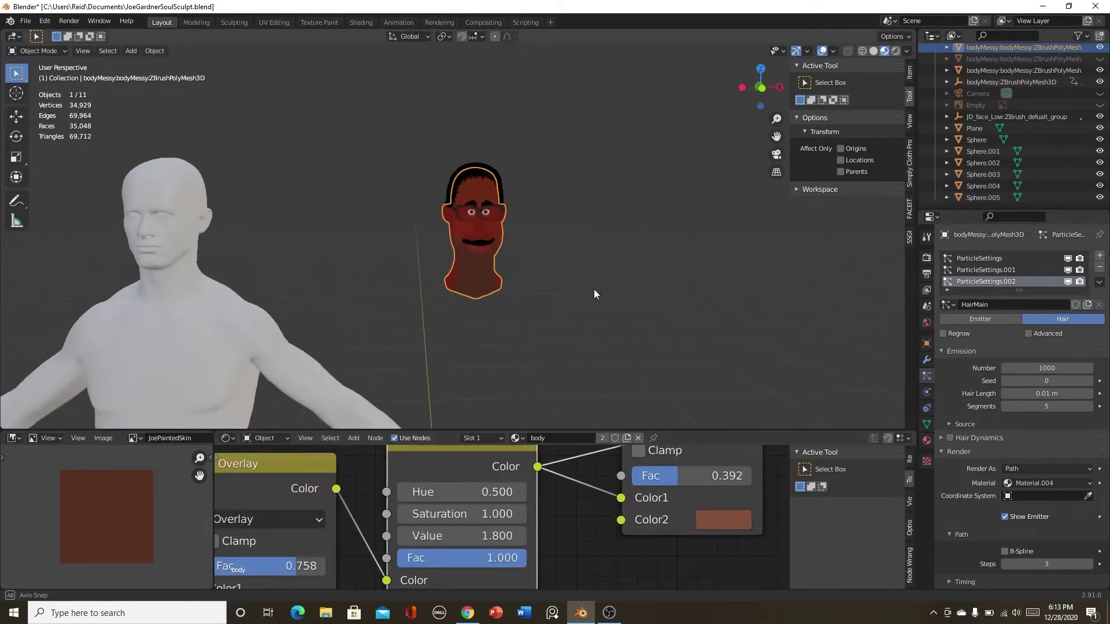
pyautogui.scroll(6, 595, 295)
pyautogui.moveTo(476, 348); pyautogui.dragTo(519, 414, button='middle')
pyautogui.scroll(-2, 527, 522)
pyautogui.moveTo(527, 522); pyautogui.dragTo(559, 503, button='middle')
pyautogui.scroll(2, 520, 507)
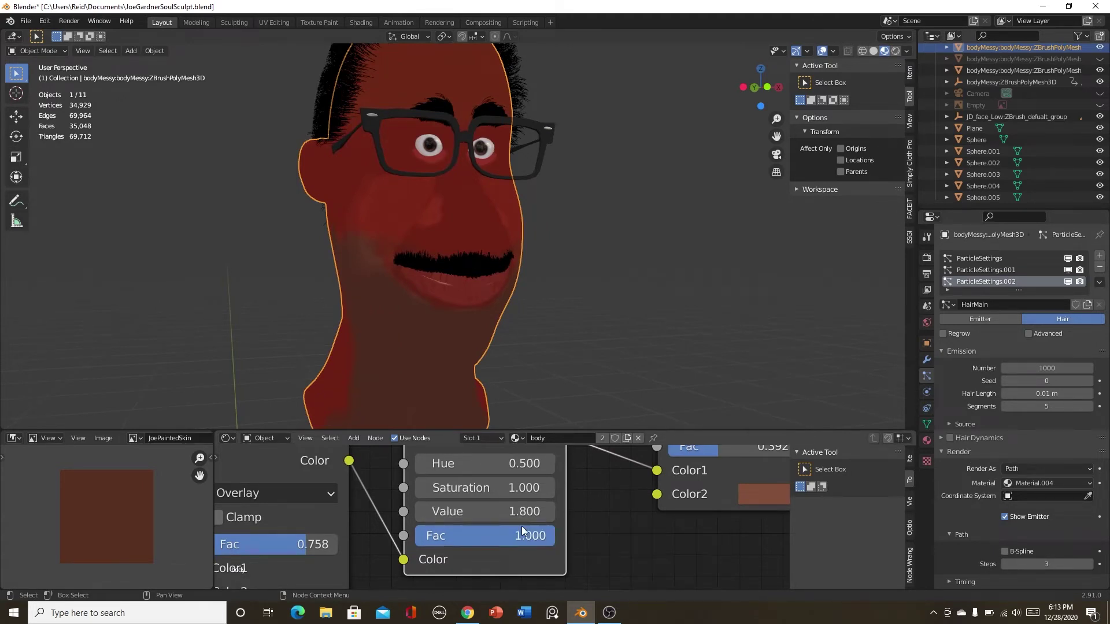
pyautogui.scroll(-7, 547, 530)
pyautogui.scroll(6, 512, 529)
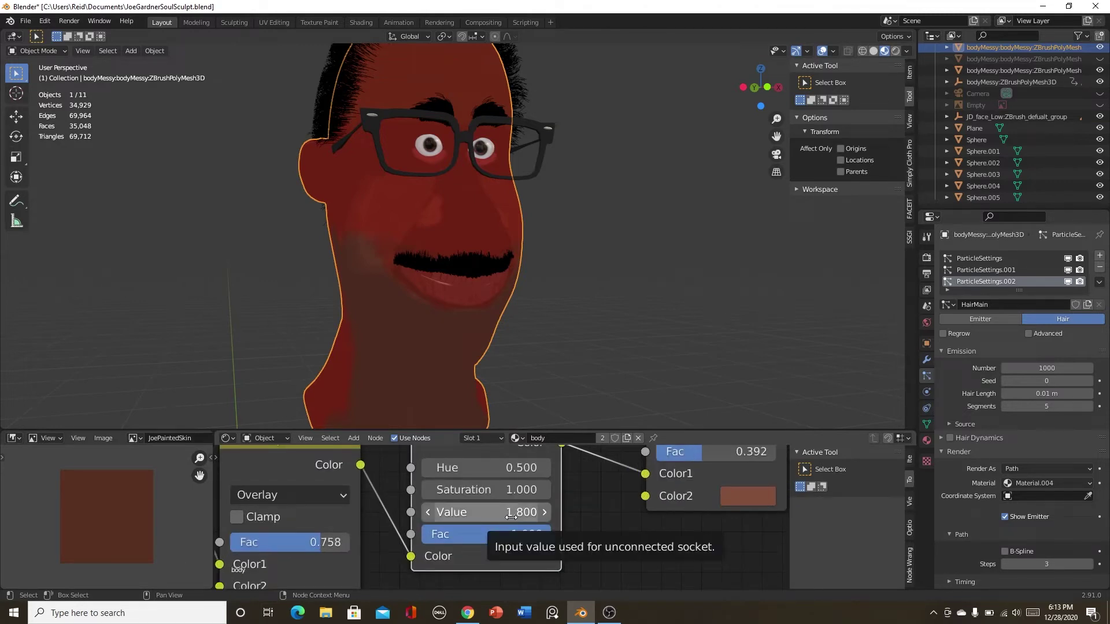
pyautogui.scroll(-4, 516, 514)
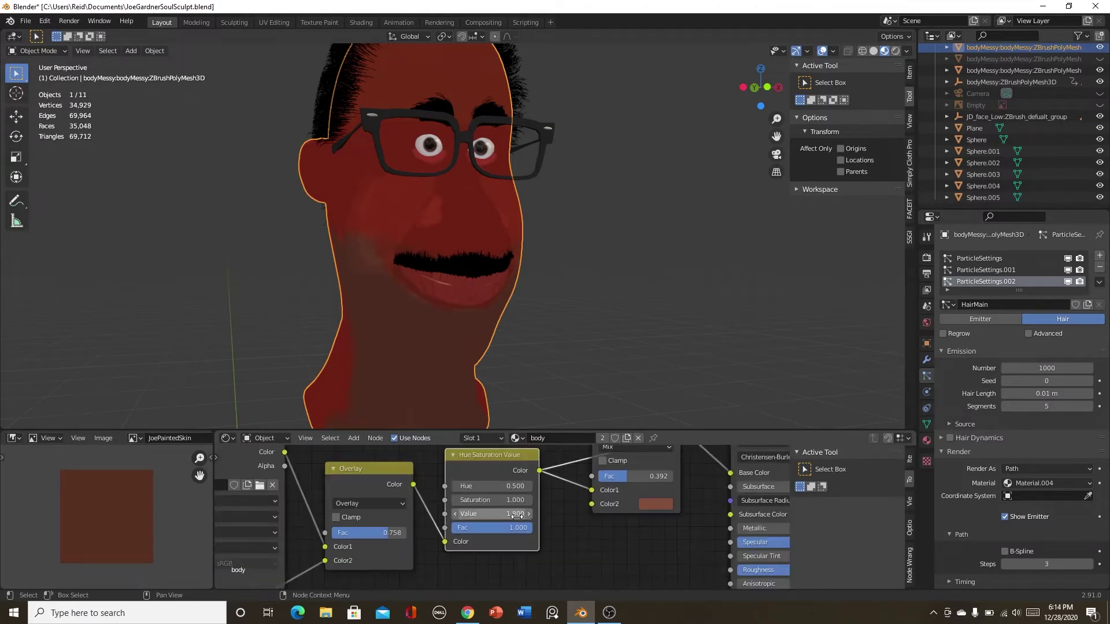
pyautogui.scroll(4, 516, 516)
pyautogui.moveTo(528, 527); pyautogui.dragTo(526, 539, button='middle')
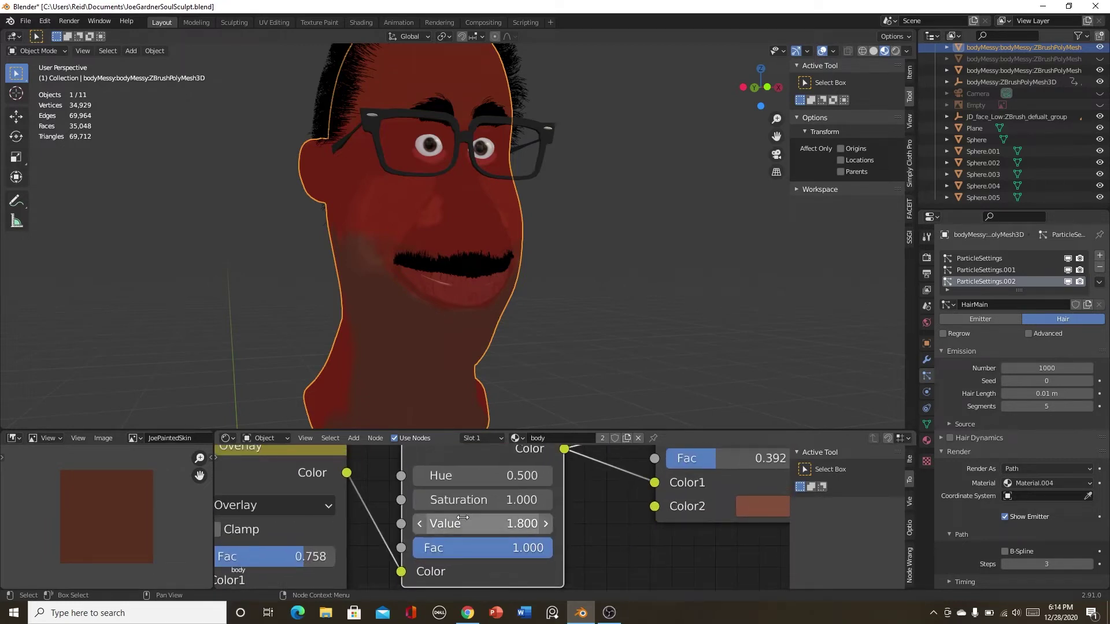
pyautogui.scroll(-3, 463, 518)
pyautogui.scroll(1, 466, 494)
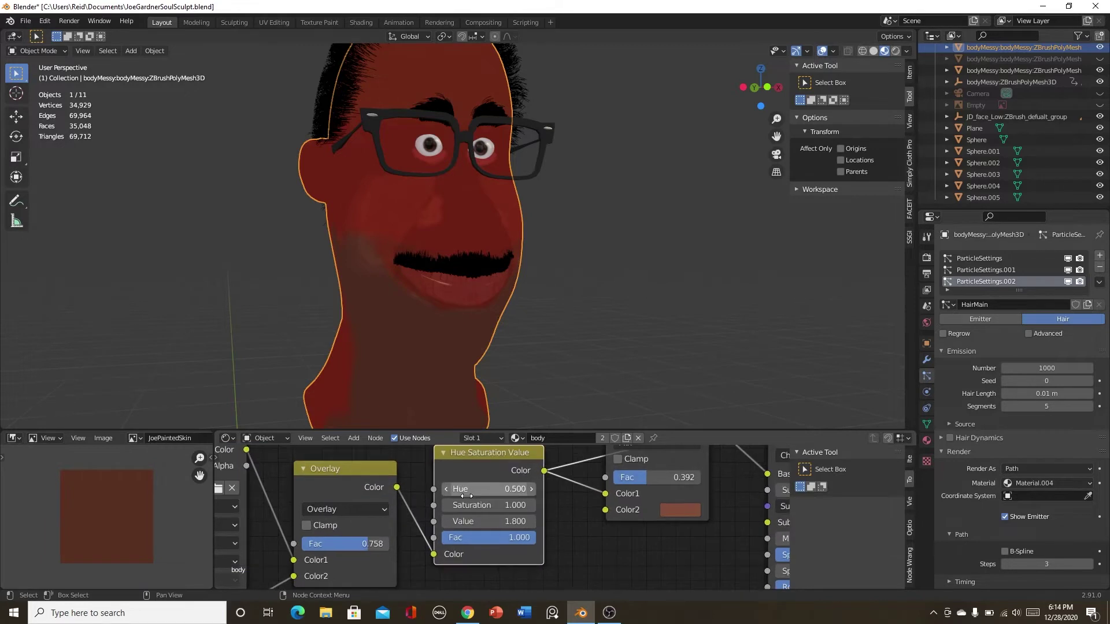
pyautogui.scroll(2, 492, 514)
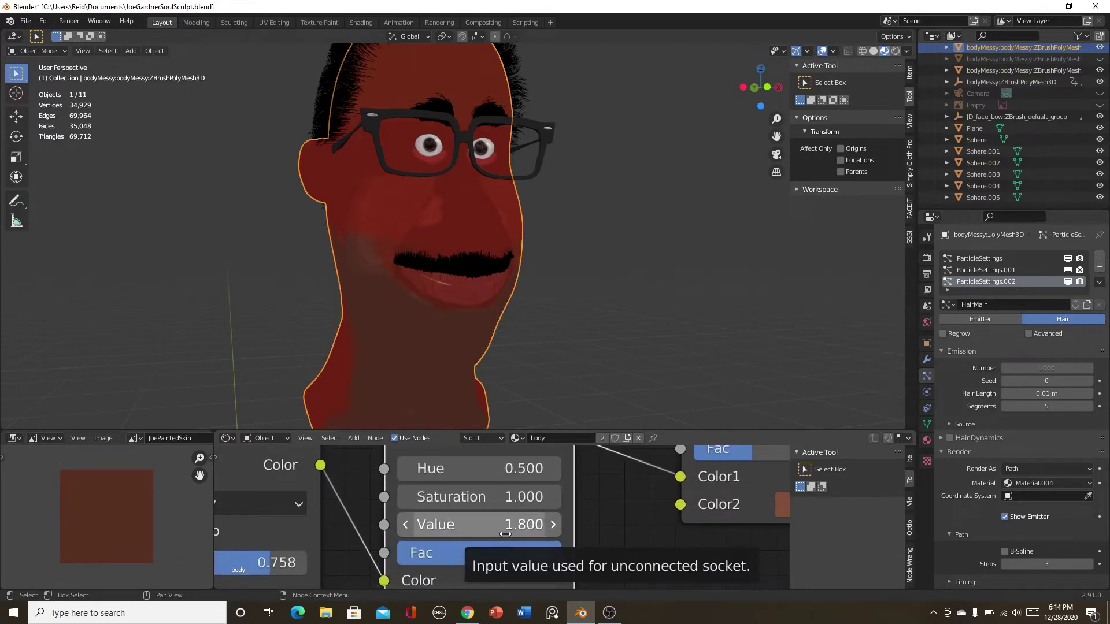
# Try lowering the Hue Saturation Value node's Value to 0, and restore it to 1.8
pyautogui.moveTo(513, 529); pyautogui.dragTo(457, 529)
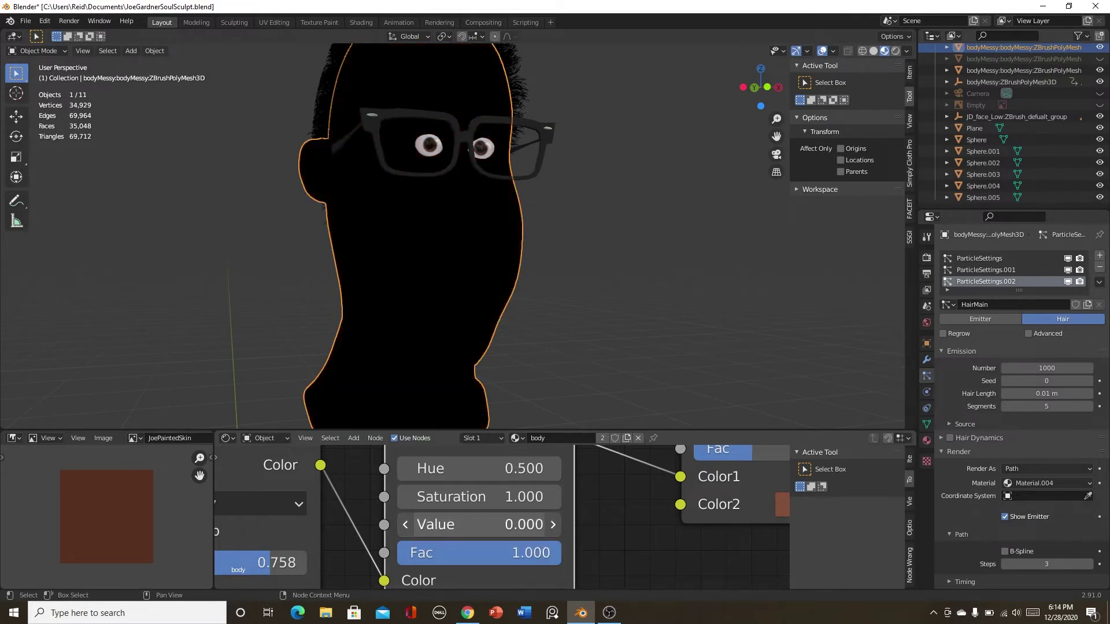
pyautogui.moveTo(457, 529); pyautogui.dragTo(493, 529)
pyautogui.click(515, 530)
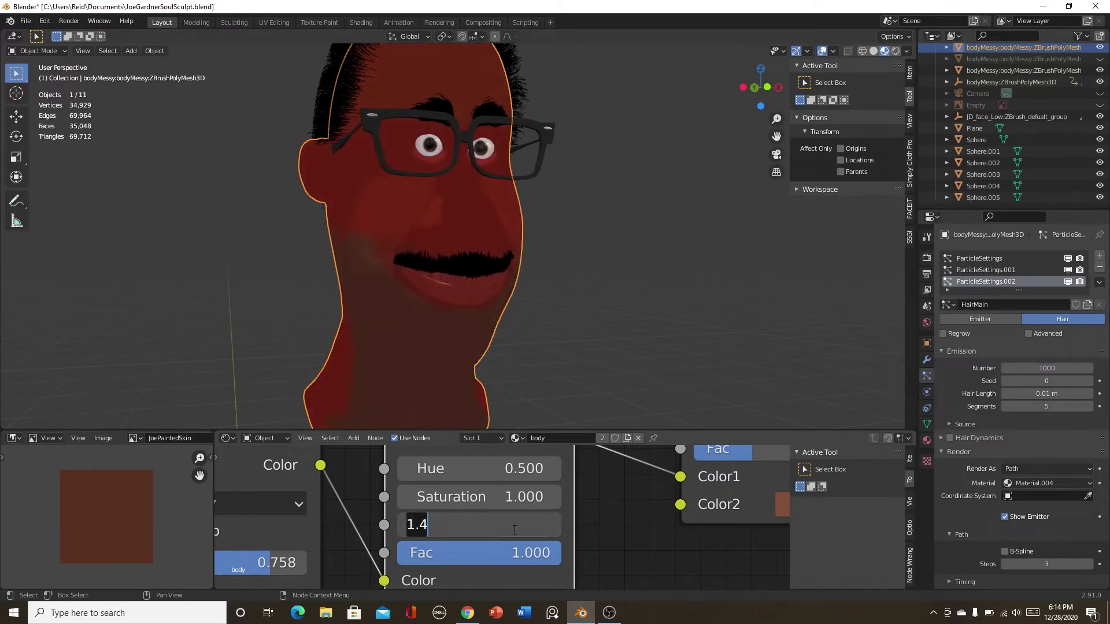
pyautogui.write('1.8')
pyautogui.press('Return')
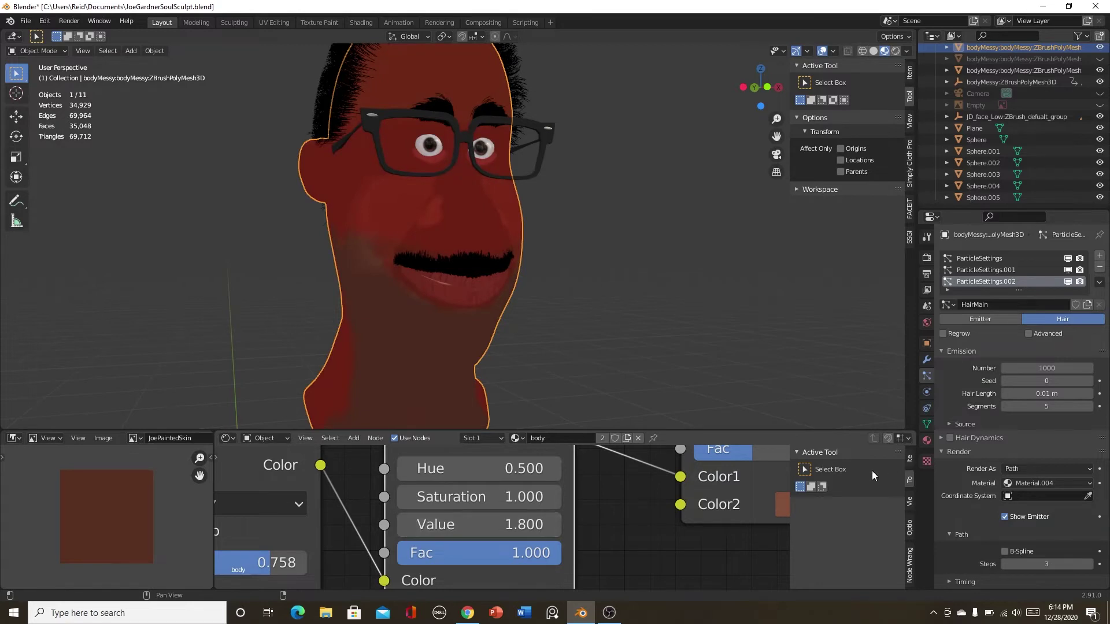
# Preview the Mix node on the head and inspect its Fac and Color2 settings
pyautogui.scroll(-5, 514, 530)
pyautogui.moveTo(608, 534); pyautogui.dragTo(502, 566, button='middle')
pyautogui.scroll(6, 502, 565)
pyautogui.moveTo(483, 482); pyautogui.dragTo(478, 478, button='middle')
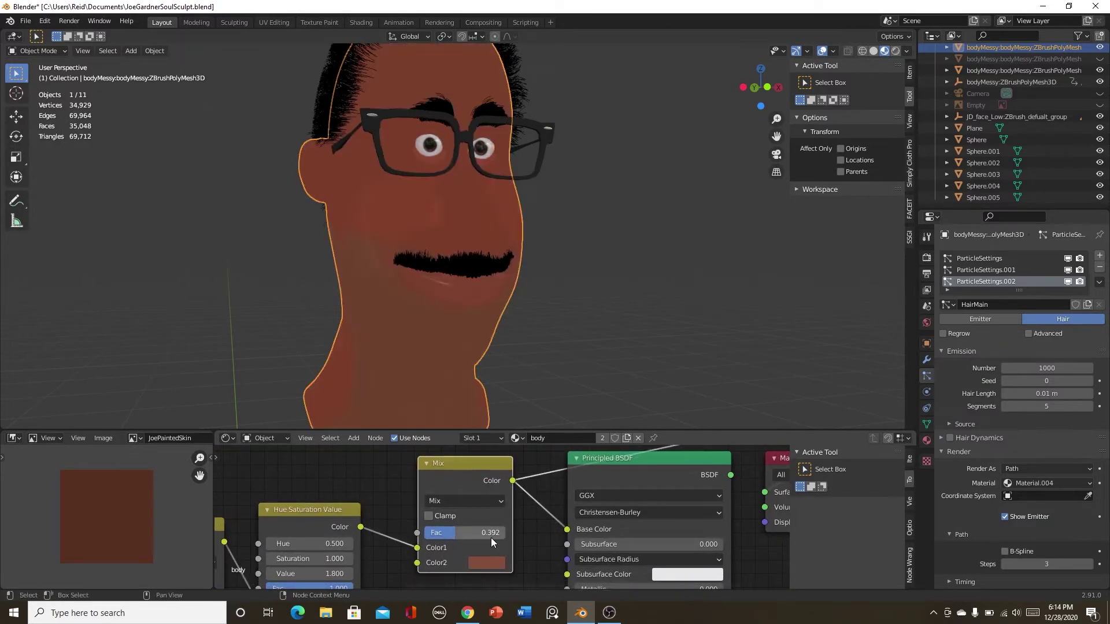
pyautogui.scroll(-2, 491, 538)
pyautogui.scroll(3, 470, 533)
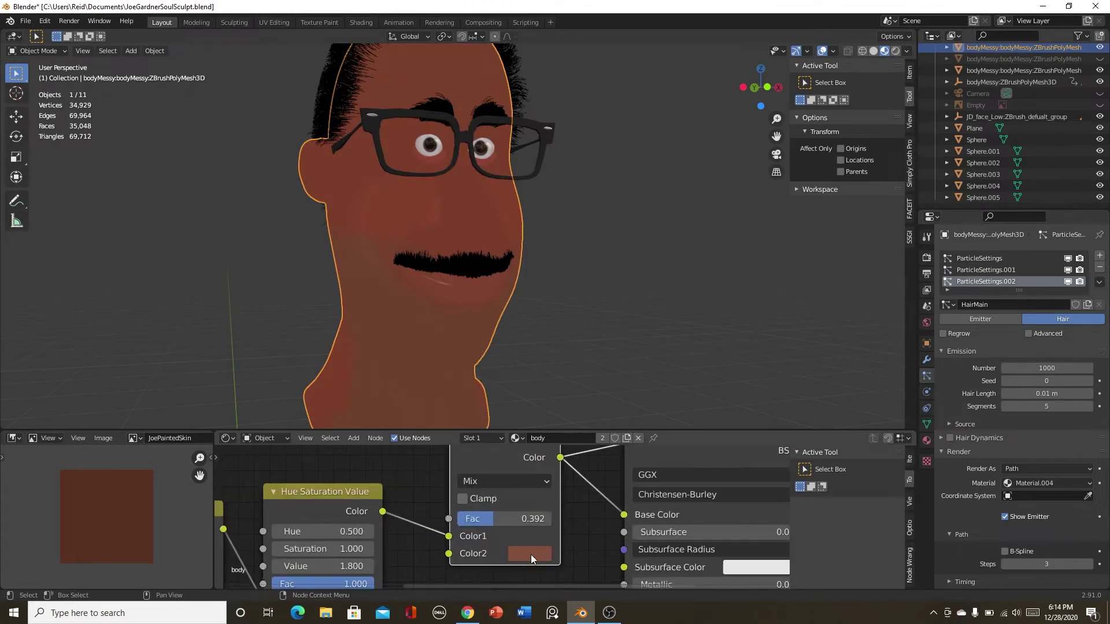
pyautogui.scroll(-3, 519, 536)
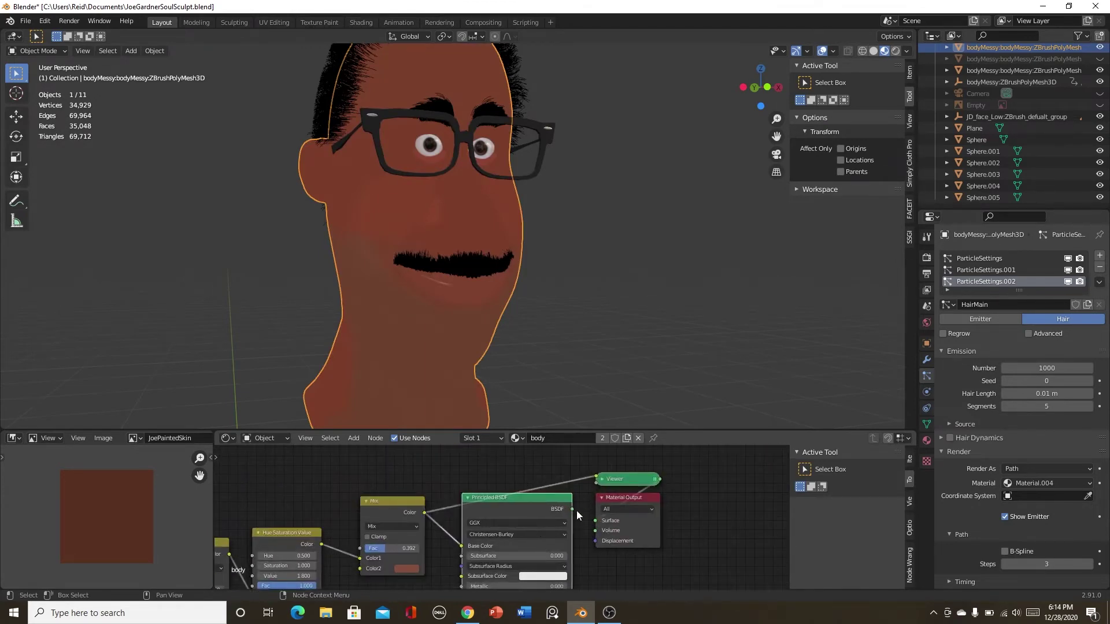
# Preview the Principled BSDF on the head and examine the fully shaded skin from the front and nearby angles
pyautogui.scroll(-4, 598, 528)
pyautogui.scroll(-3, 549, 338)
pyautogui.moveTo(549, 339); pyautogui.dragTo(426, 347, button='middle')
pyautogui.scroll(2, 426, 347)
pyautogui.scroll(3, 409, 331)
pyautogui.scroll(-3, 597, 306)
pyautogui.moveTo(659, 353); pyautogui.dragTo(639, 356, button='middle')
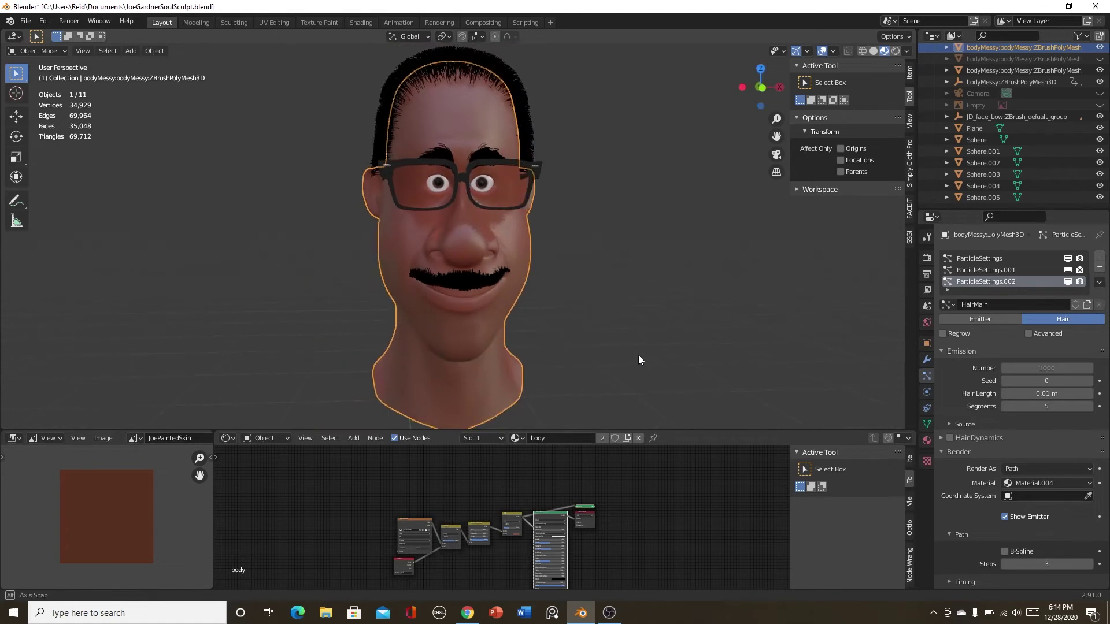
pyautogui.moveTo(574, 324)
pyautogui.mouseDown(button='middle')
pyautogui.moveTo(577, 307)
pyautogui.moveTo(569, 318)
pyautogui.mouseUp(button='middle')
pyautogui.scroll(3, 544, 350)
pyautogui.moveTo(523, 353); pyautogui.dragTo(555, 324, button='middle')
pyautogui.scroll(-2, 498, 315)
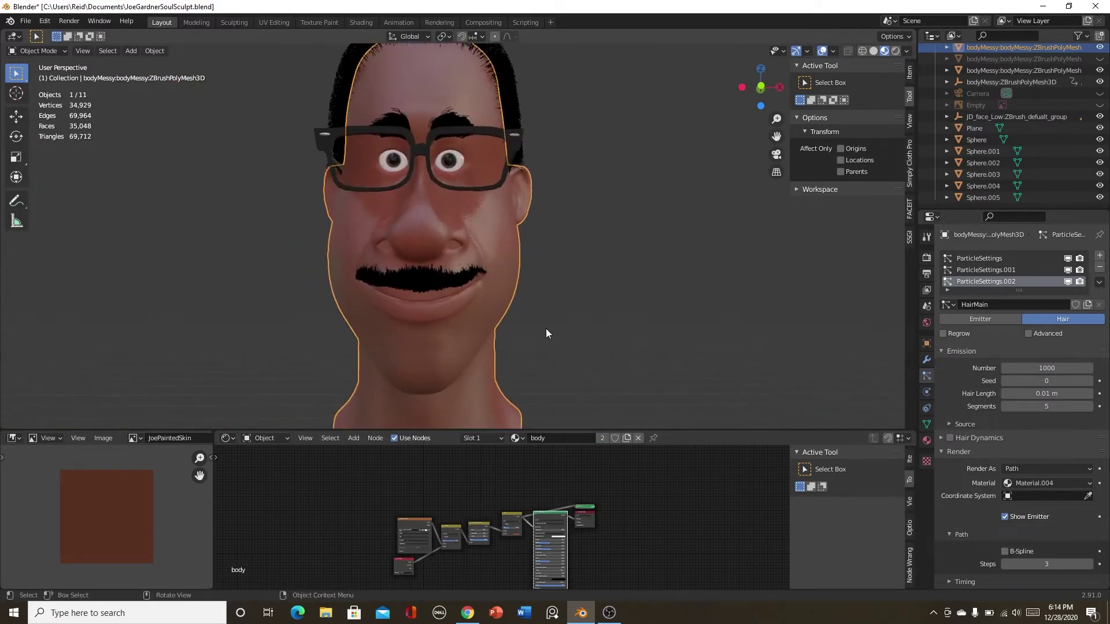
# Show the head's modifiers and inspect the Multires modifier's subdivision levels
pyautogui.scroll(-3, 555, 324)
pyautogui.click(926, 360)
pyautogui.scroll(3, 589, 353)
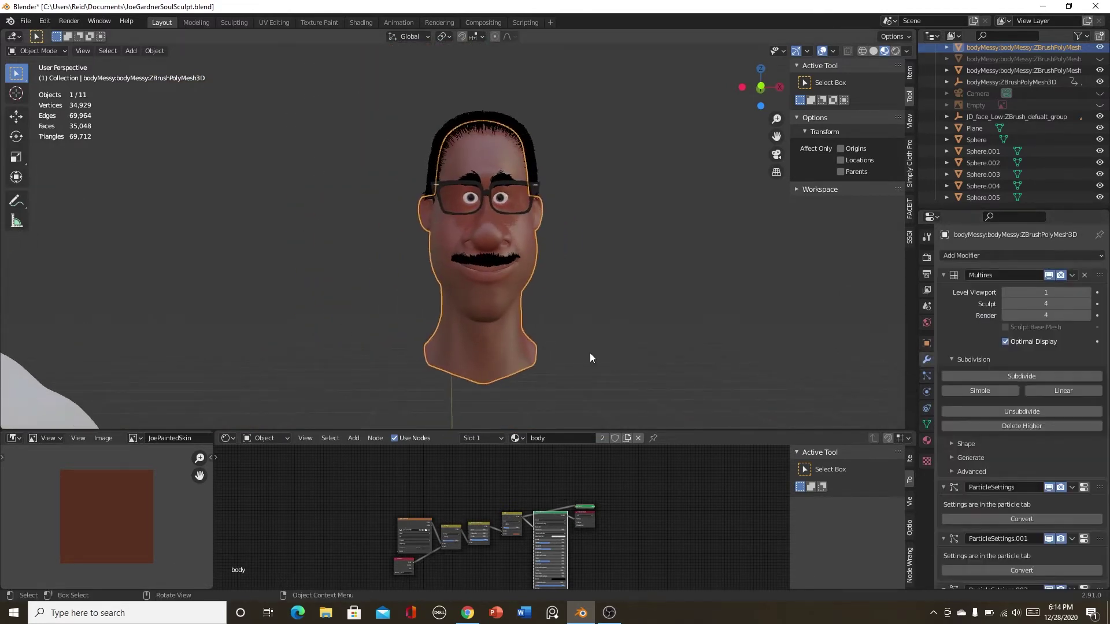
pyautogui.scroll(-3, 588, 355)
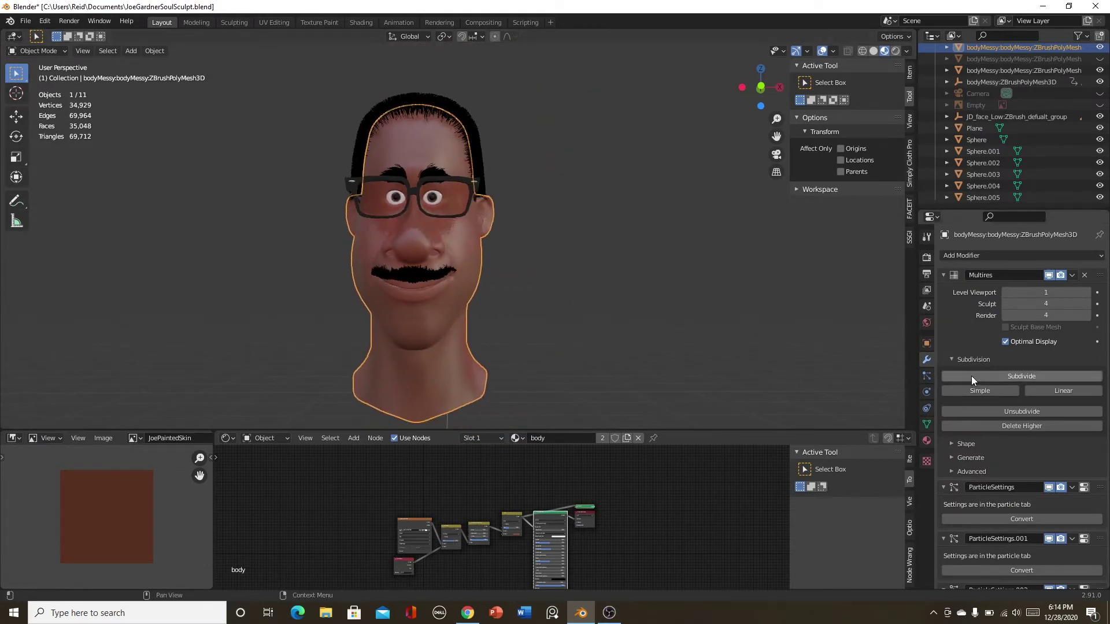
pyautogui.scroll(-2, 1040, 376)
pyautogui.scroll(2, 1044, 383)
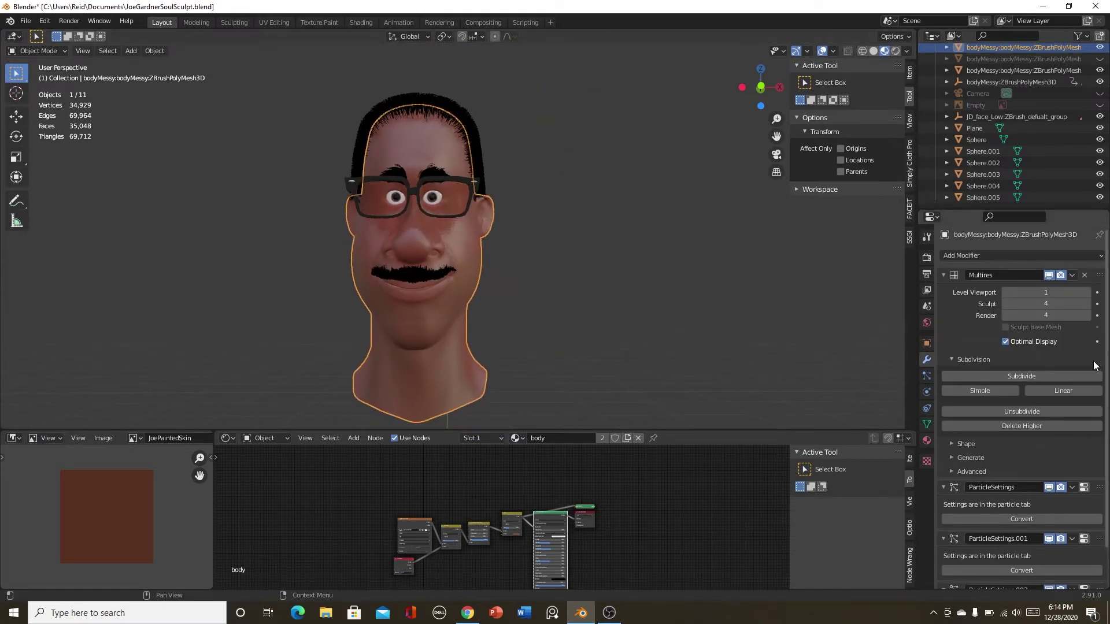
pyautogui.keyDown('shift'); pyautogui.moveTo(307, 321); pyautogui.dragTo(359, 354, button='middle'); pyautogui.keyUp('shift')
pyautogui.scroll(2, 394, 334)
pyautogui.scroll(2, 360, 354)
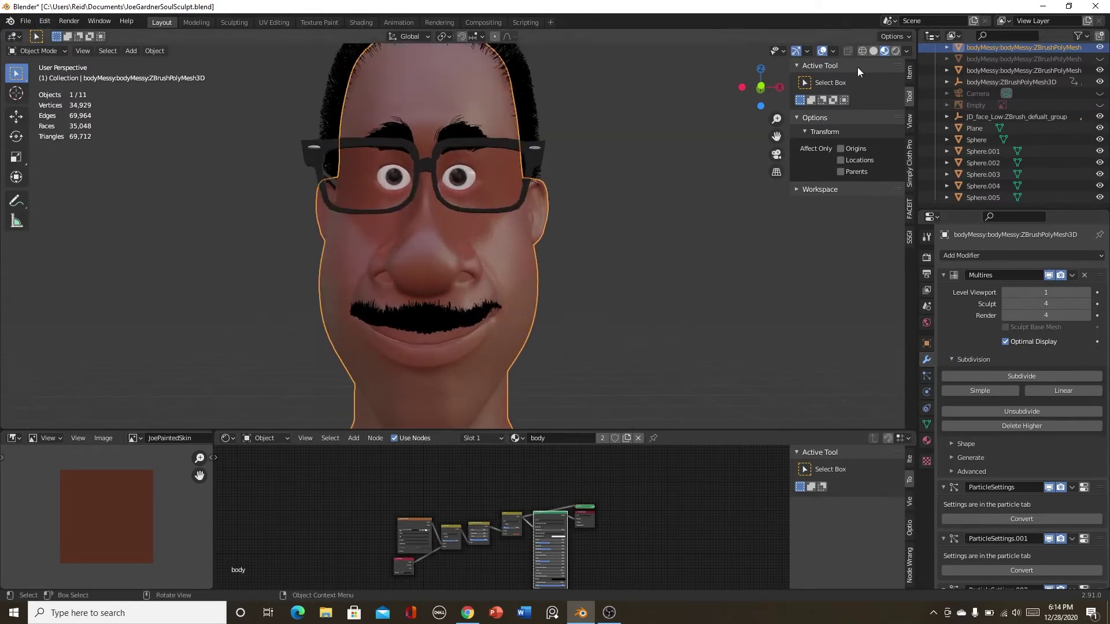
# Set the Multires modifier's viewport level to 4
pyautogui.moveTo(529, 307); pyautogui.dragTo(642, 301, button='middle')
pyautogui.scroll(3, 595, 275)
pyautogui.scroll(1, 642, 301)
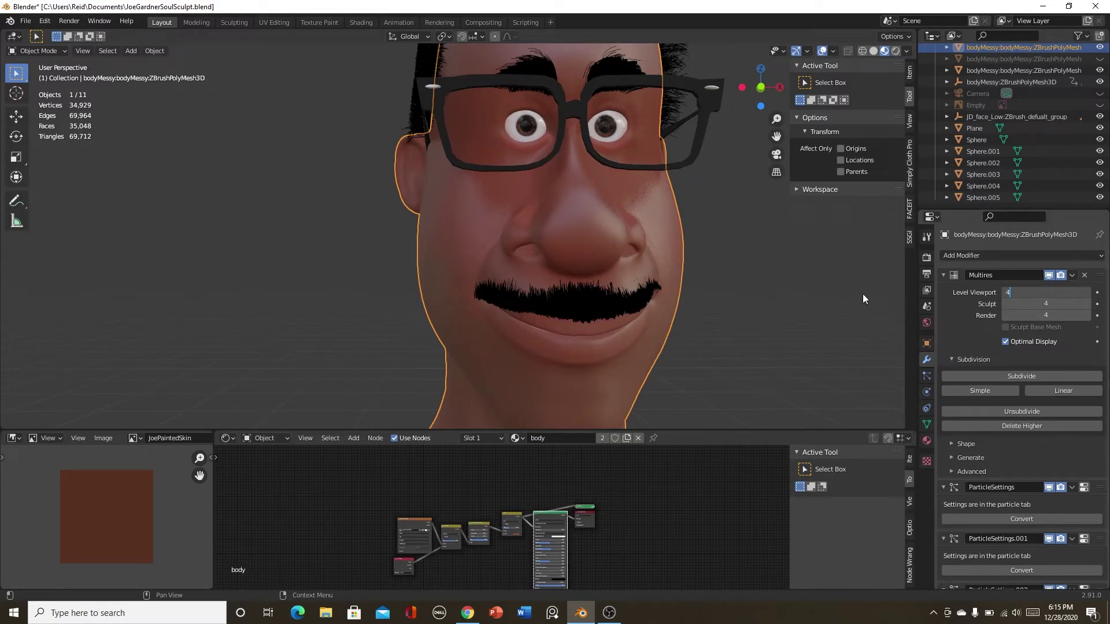
pyautogui.press('Return')
# Examine the high-resolution sculpted detail on the chin, neck, mouth and face up close
pyautogui.moveTo(754, 323); pyautogui.dragTo(432, 47, button='middle')
pyautogui.keyDown('ctrl'); pyautogui.moveTo(519, 198); pyautogui.dragTo(475, 244, button='middle'); pyautogui.keyUp('ctrl')
pyautogui.scroll(-4, 549, 214)
pyautogui.scroll(4, 554, 147)
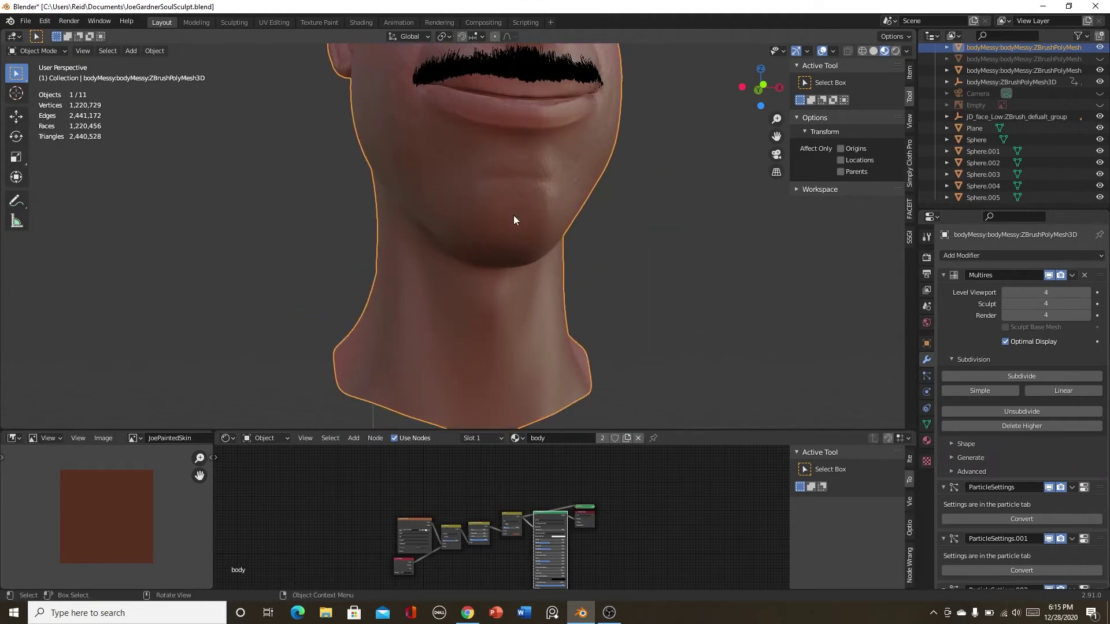
pyautogui.scroll(-4, 503, 277)
pyautogui.scroll(4, 497, 300)
pyautogui.moveTo(498, 300); pyautogui.dragTo(583, 337, button='middle')
pyautogui.scroll(-4, 510, 314)
pyautogui.scroll(5, 585, 294)
pyautogui.scroll(5, 573, 335)
pyautogui.scroll(-3, 546, 327)
pyautogui.scroll(3, 456, 221)
pyautogui.scroll(1, 456, 221)
pyautogui.keyDown('shift'); pyautogui.moveTo(455, 222); pyautogui.dragTo(532, 316, button='middle'); pyautogui.keyUp('shift')
pyautogui.scroll(1, 515, 288)
pyautogui.scroll(-2, 516, 287)
pyautogui.scroll(-1, 530, 291)
pyautogui.scroll(-5, 526, 289)
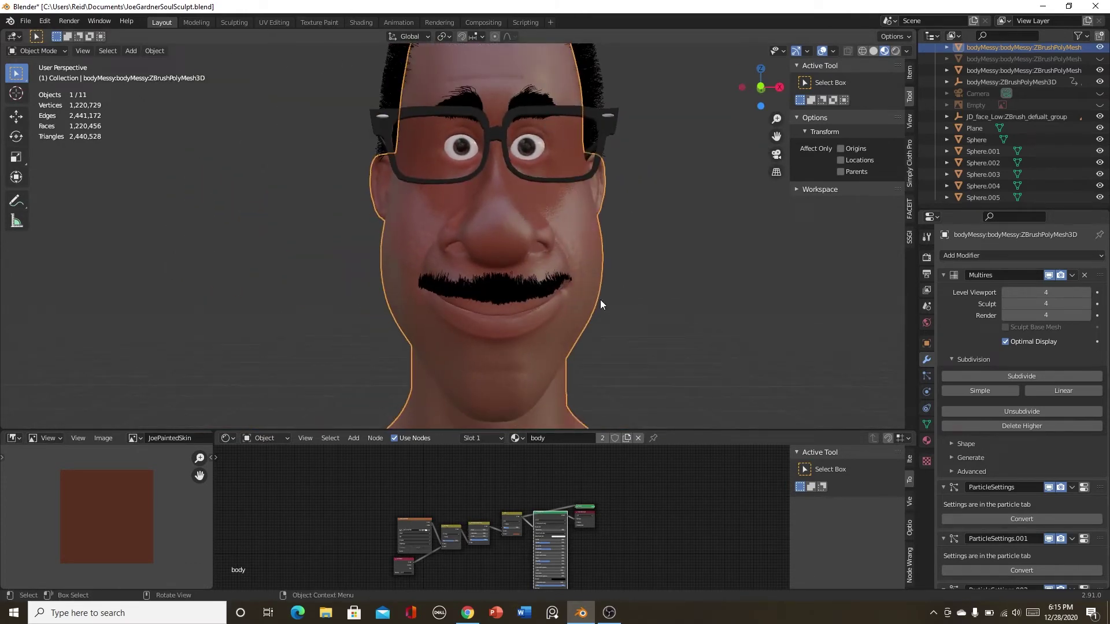
# Lower the Multires viewport level to 1 and further to 0, and view the eyes and face at that resolution
pyautogui.click(1013, 298)
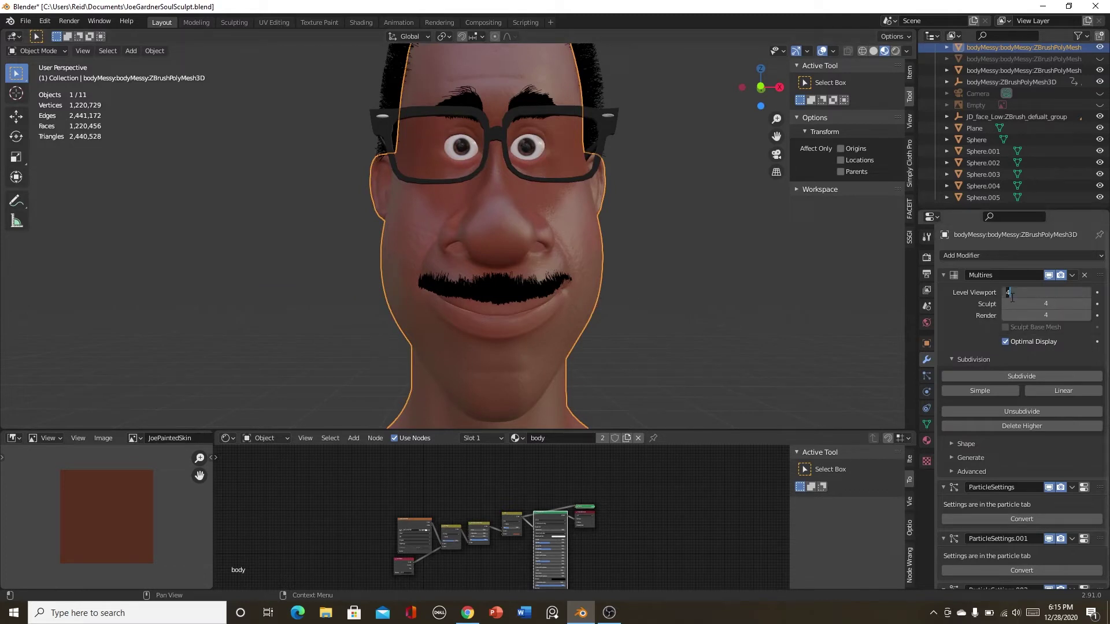
pyautogui.press('Return')
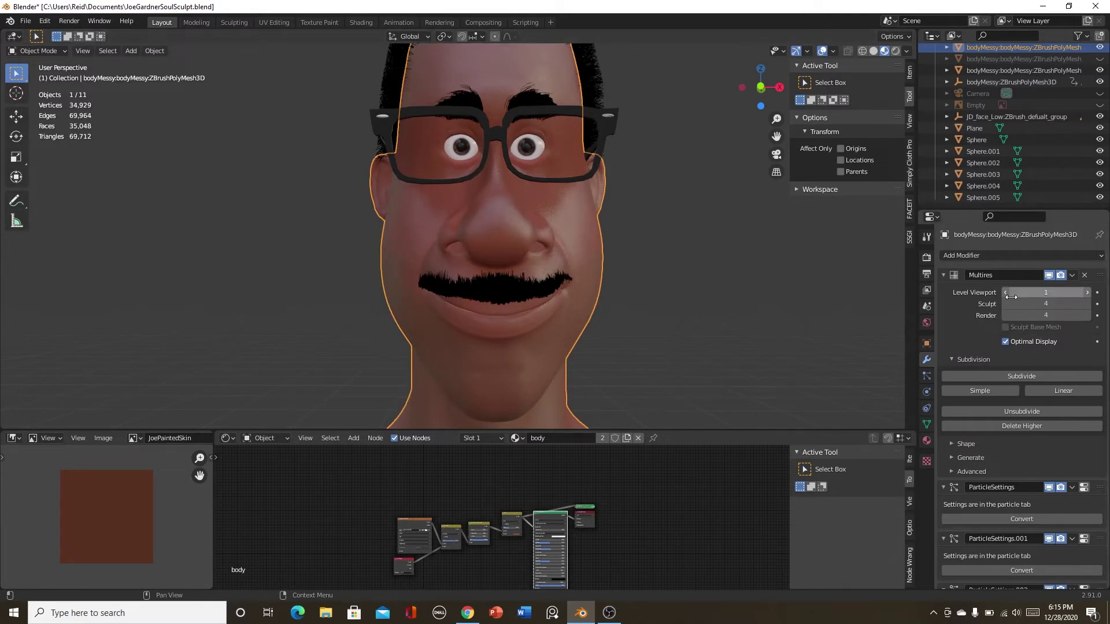
pyautogui.press('Return')
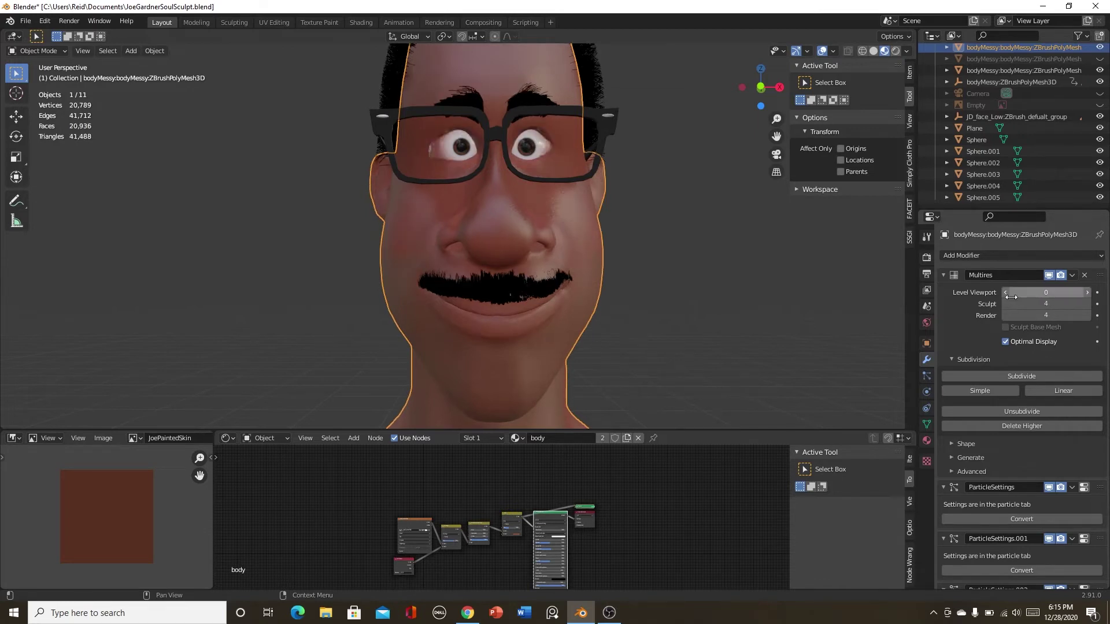
pyautogui.moveTo(556, 239); pyautogui.dragTo(317, 237, button='middle')
pyautogui.moveTo(476, 290)
pyautogui.mouseDown(button='middle')
pyautogui.moveTo(449, 286)
pyautogui.moveTo(401, 227)
pyautogui.moveTo(439, 228)
pyautogui.mouseUp(button='middle')
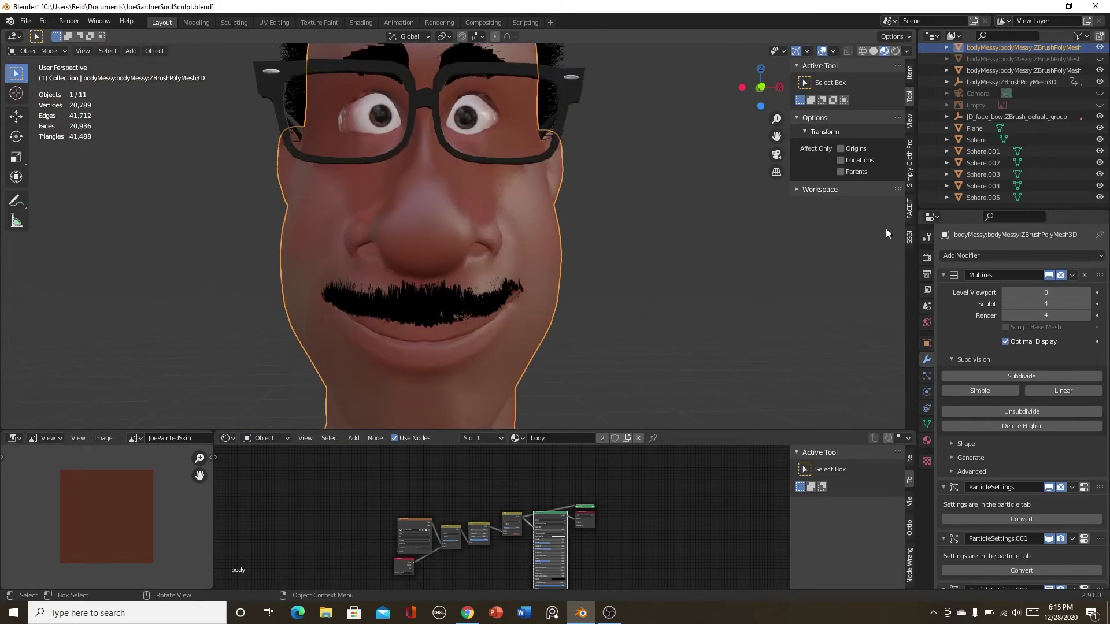
# Set the Multires modifier's viewport level to 1
pyautogui.click(1053, 296)
pyautogui.write('1')
pyautogui.press('Return')
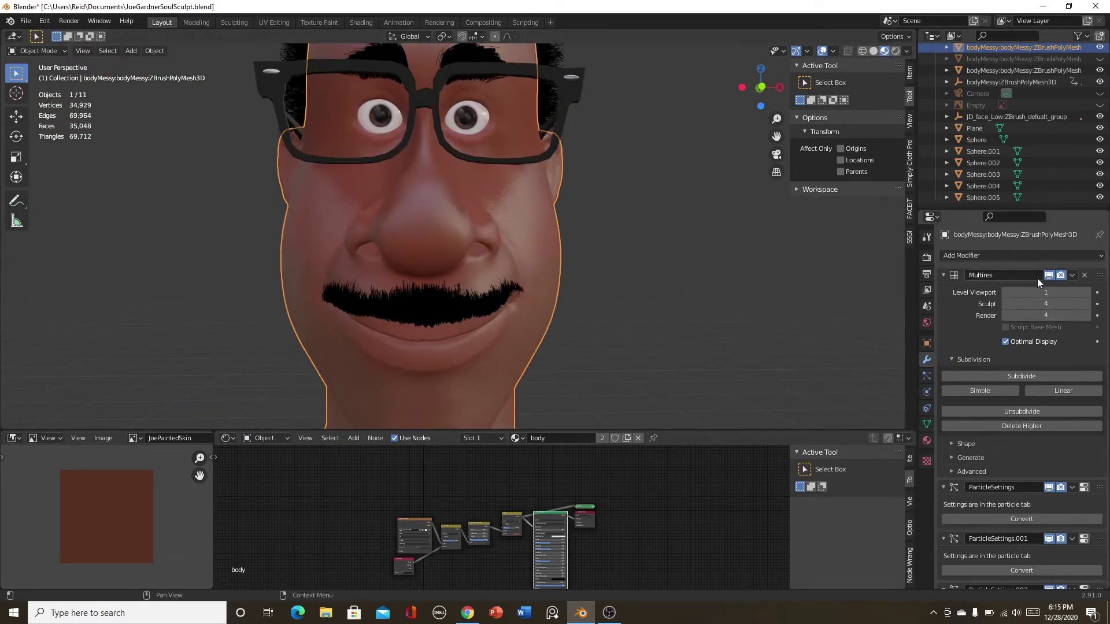
pyautogui.scroll(-3, 477, 328)
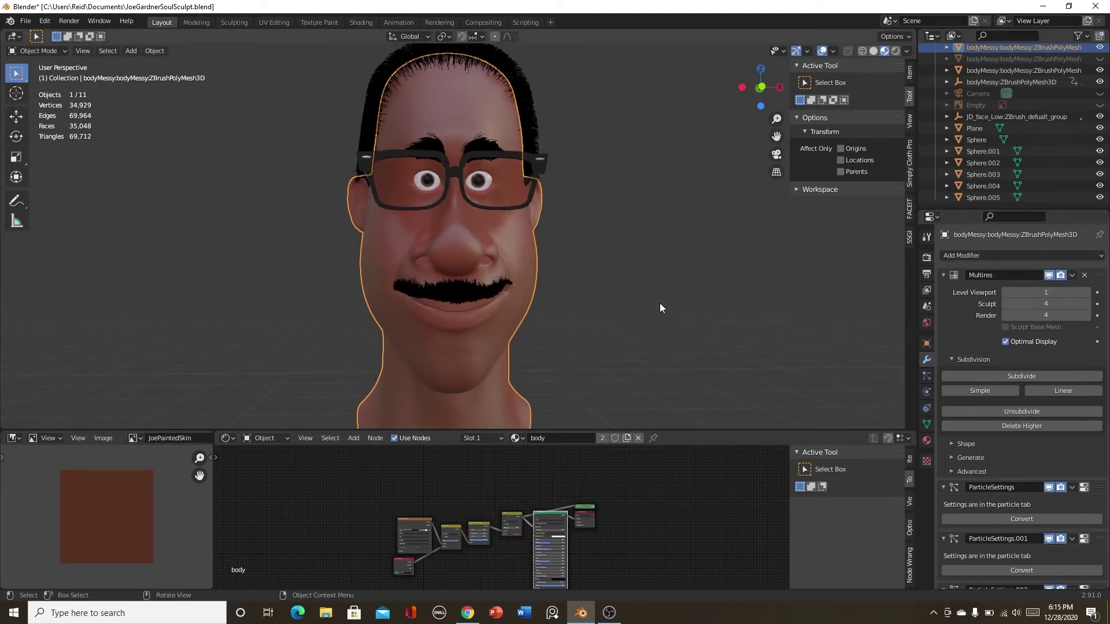
# Deselect the head and view the whole face without its selection outline
pyautogui.scroll(-2, 547, 322)
pyautogui.moveTo(547, 322); pyautogui.dragTo(573, 342, button='middle')
pyautogui.moveTo(546, 298); pyautogui.dragTo(594, 309, button='middle')
pyautogui.scroll(3, 578, 301)
pyautogui.click(591, 309)
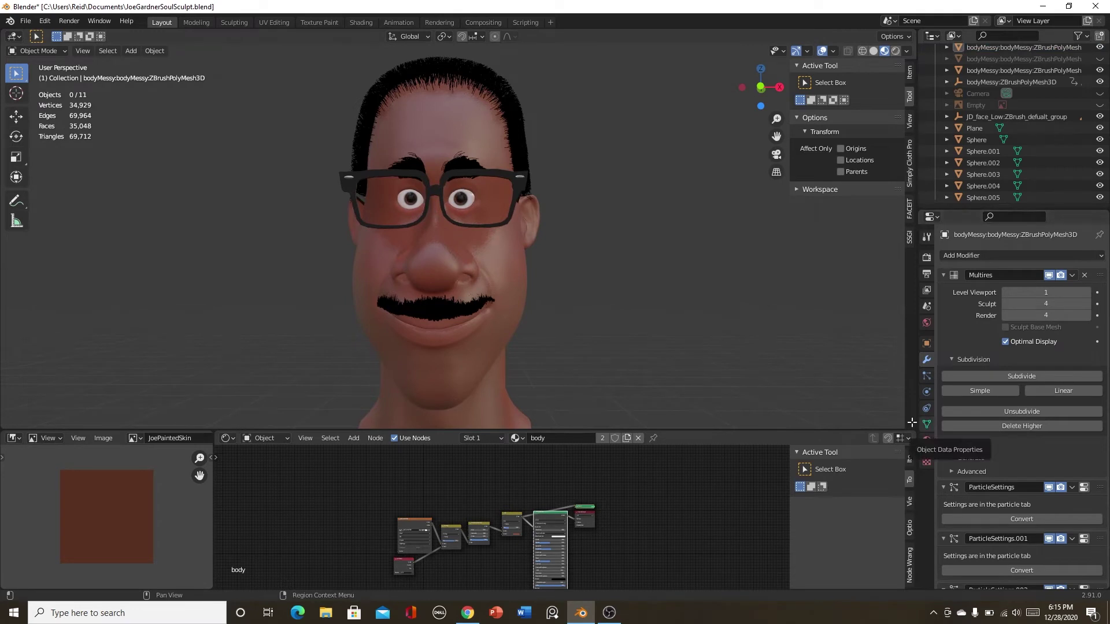
pyautogui.moveTo(669, 335); pyautogui.dragTo(707, 323, button='middle')
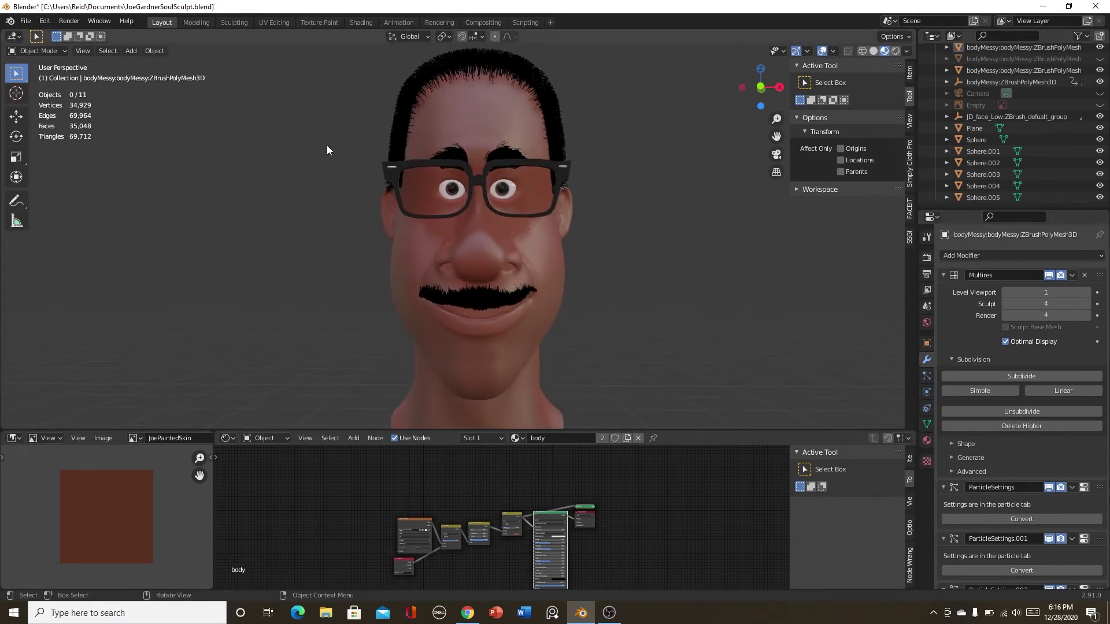
# Review the head's hair particle systems and its list of vertex groups
pyautogui.click(927, 376)
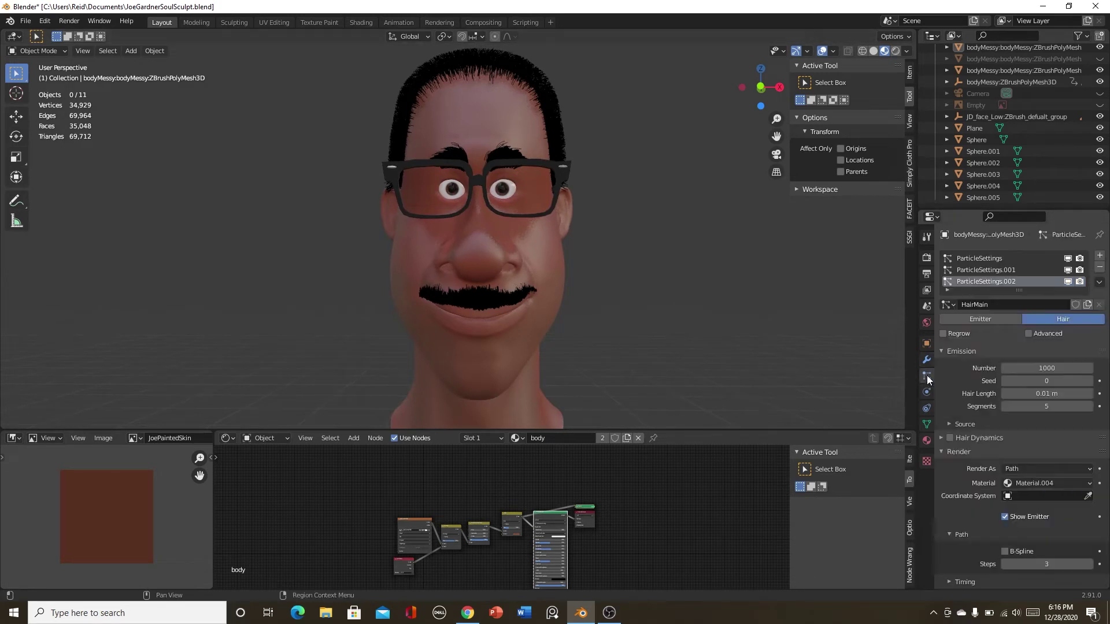
pyautogui.scroll(-3, 639, 294)
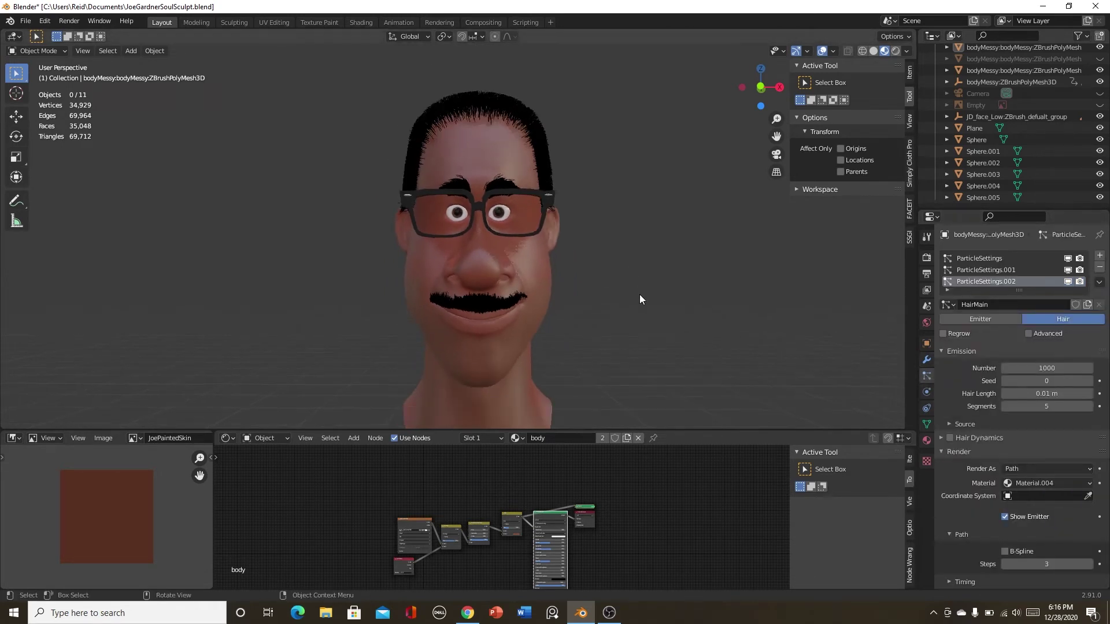
pyautogui.click(926, 425)
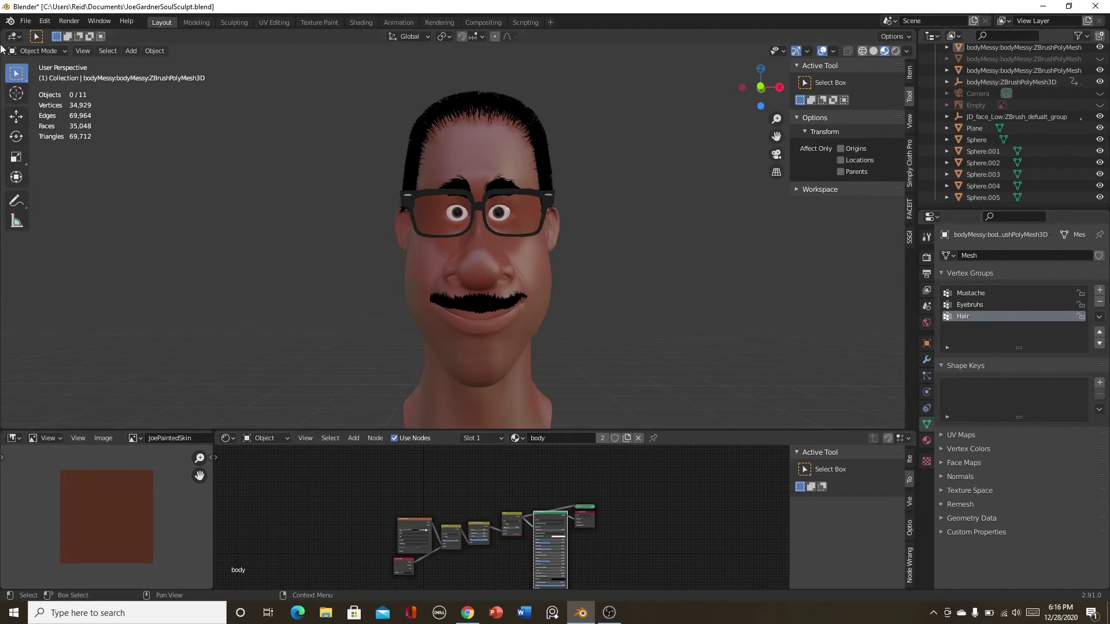
# In Edit Mode, clear the mesh selection and select only the faces belonging to the Hair vertex group
pyautogui.click(39, 52)
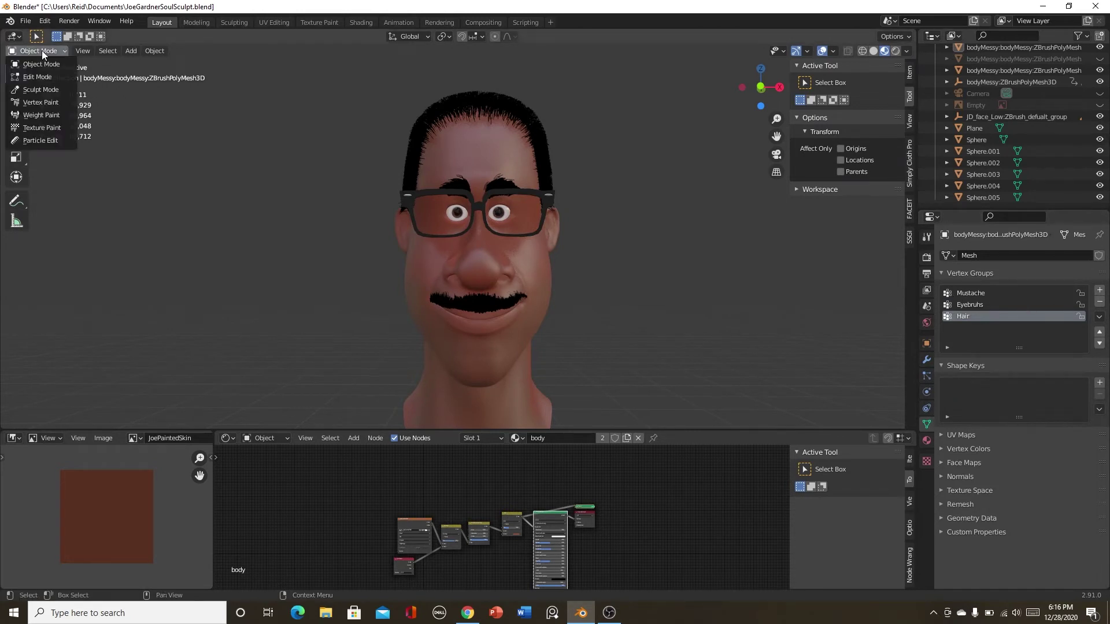
pyautogui.click(43, 79)
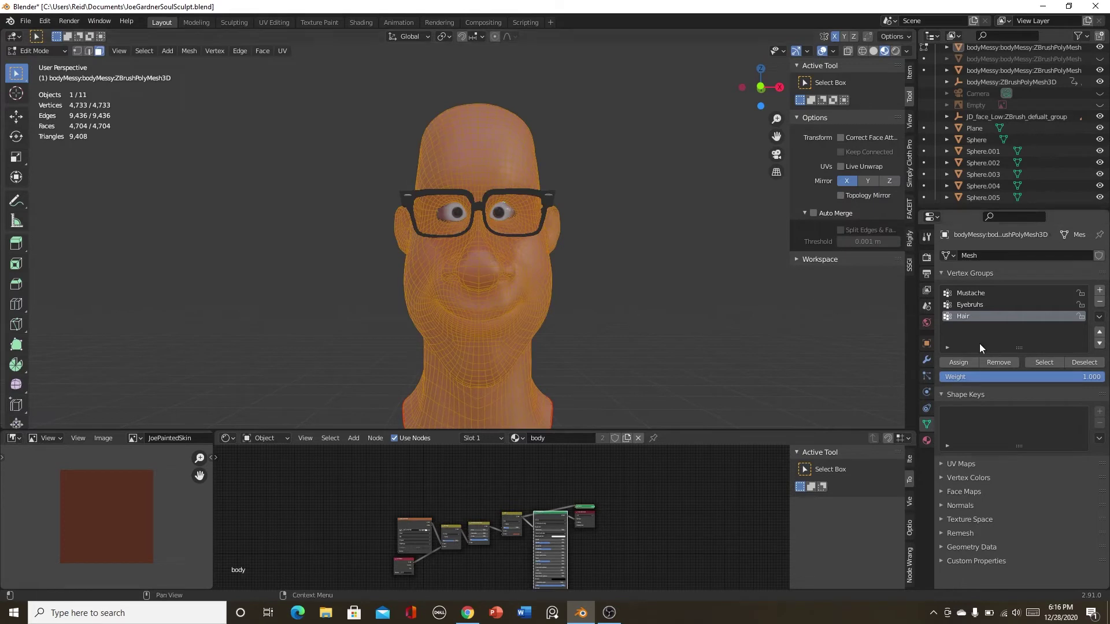
pyautogui.click(592, 258)
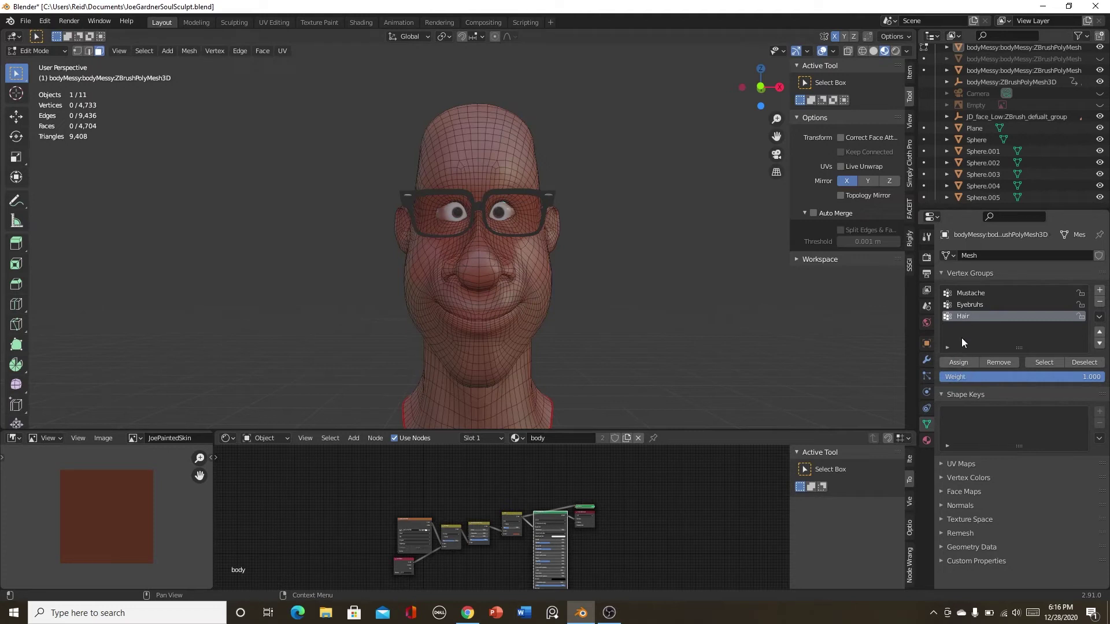
pyautogui.click(1044, 363)
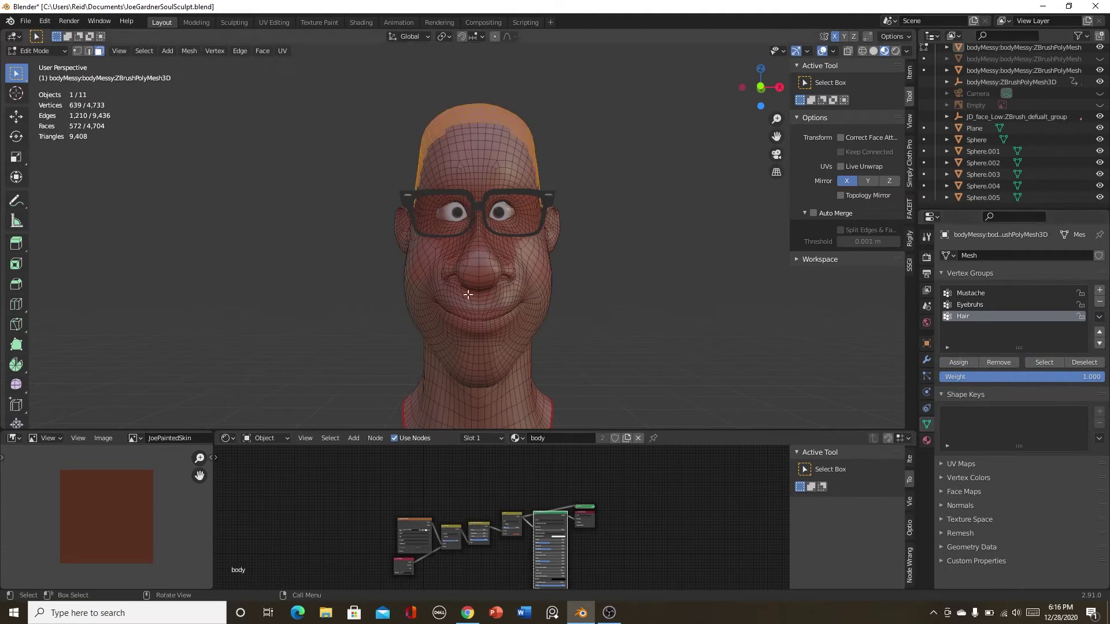
pyautogui.moveTo(440, 307); pyautogui.dragTo(493, 324, button='middle')
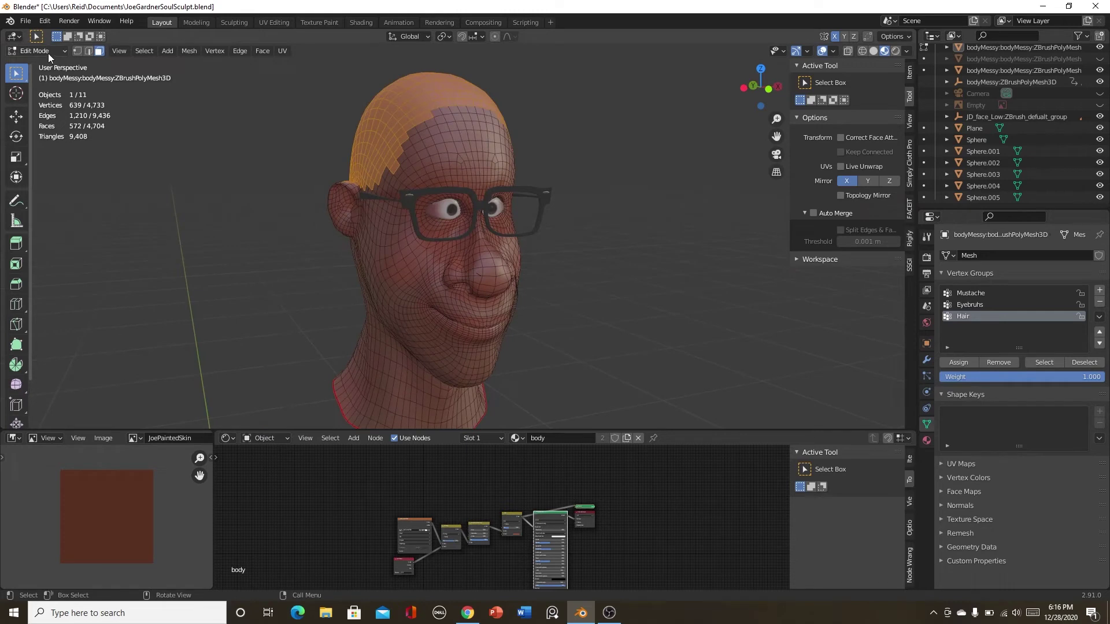
# Switch the head to Weight Paint mode and examine the Hair group's weights along the front hairline
pyautogui.click(34, 51)
pyautogui.click(49, 115)
pyautogui.moveTo(620, 262)
pyautogui.mouseDown(button='middle')
pyautogui.moveTo(458, 223)
pyautogui.moveTo(511, 245)
pyautogui.moveTo(448, 248)
pyautogui.moveTo(567, 300)
pyautogui.moveTo(381, 272)
pyautogui.mouseUp(button='middle')
pyautogui.scroll(3, 567, 300)
pyautogui.scroll(-2, 585, 191)
pyautogui.moveTo(580, 206)
pyautogui.mouseDown(button='middle')
pyautogui.moveTo(540, 199)
pyautogui.moveTo(637, 235)
pyautogui.moveTo(495, 245)
pyautogui.moveTo(479, 266)
pyautogui.moveTo(475, 309)
pyautogui.moveTo(453, 315)
pyautogui.moveTo(561, 284)
pyautogui.mouseUp(button='middle')
pyautogui.scroll(2, 587, 224)
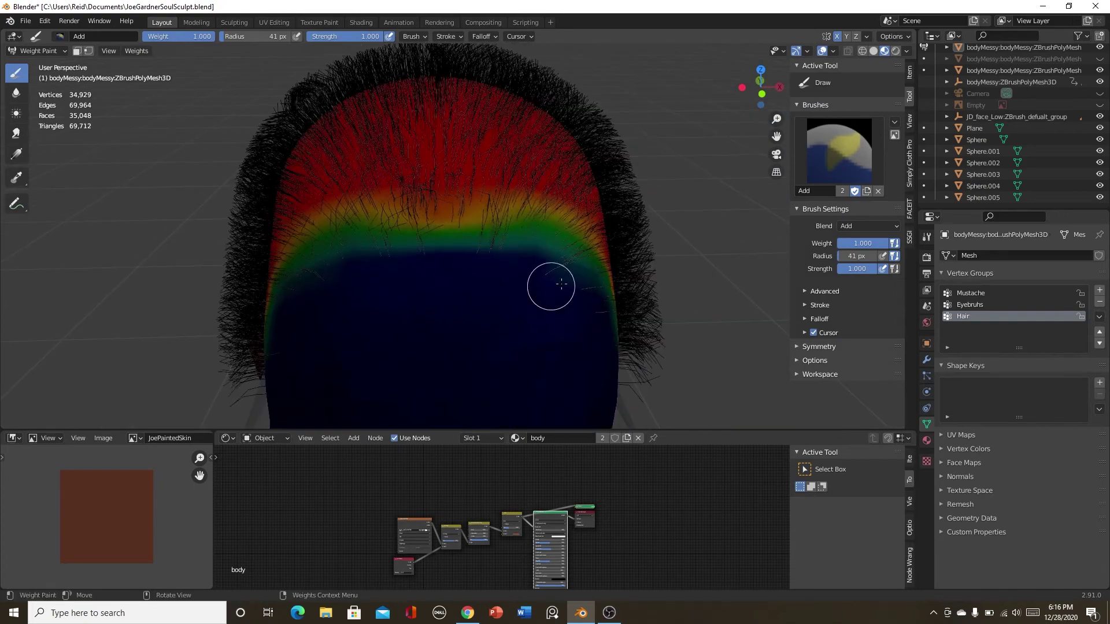
pyautogui.moveTo(493, 224)
pyautogui.mouseDown(button='middle')
pyautogui.moveTo(556, 220)
pyautogui.moveTo(462, 210)
pyautogui.moveTo(488, 206)
pyautogui.mouseUp(button='middle')
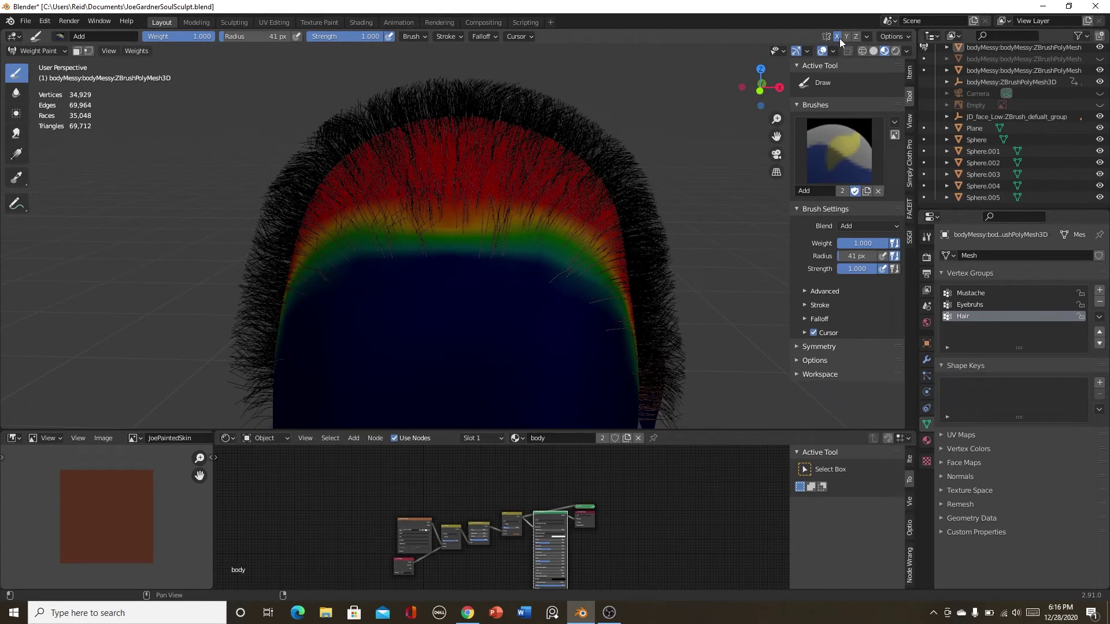
pyautogui.moveTo(471, 253)
pyautogui.mouseDown(button='middle')
pyautogui.moveTo(464, 261)
pyautogui.moveTo(673, 100)
pyautogui.mouseUp(button='middle')
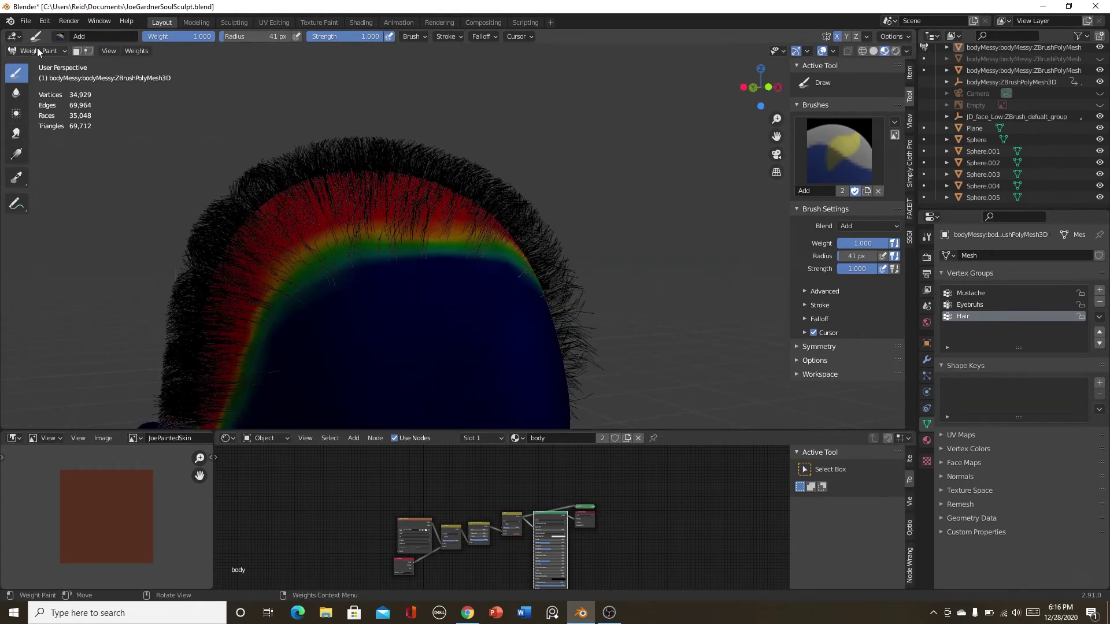
# Use the Blur brush to soften the Hair weights along the hairline on the side of the head behind the ear
pyautogui.scroll(-3, 215, 277)
pyautogui.moveTo(215, 277)
pyautogui.mouseDown(button='middle')
pyautogui.moveTo(295, 295)
pyautogui.moveTo(580, 189)
pyautogui.moveTo(535, 270)
pyautogui.mouseUp(button='middle')
pyautogui.scroll(3, 542, 218)
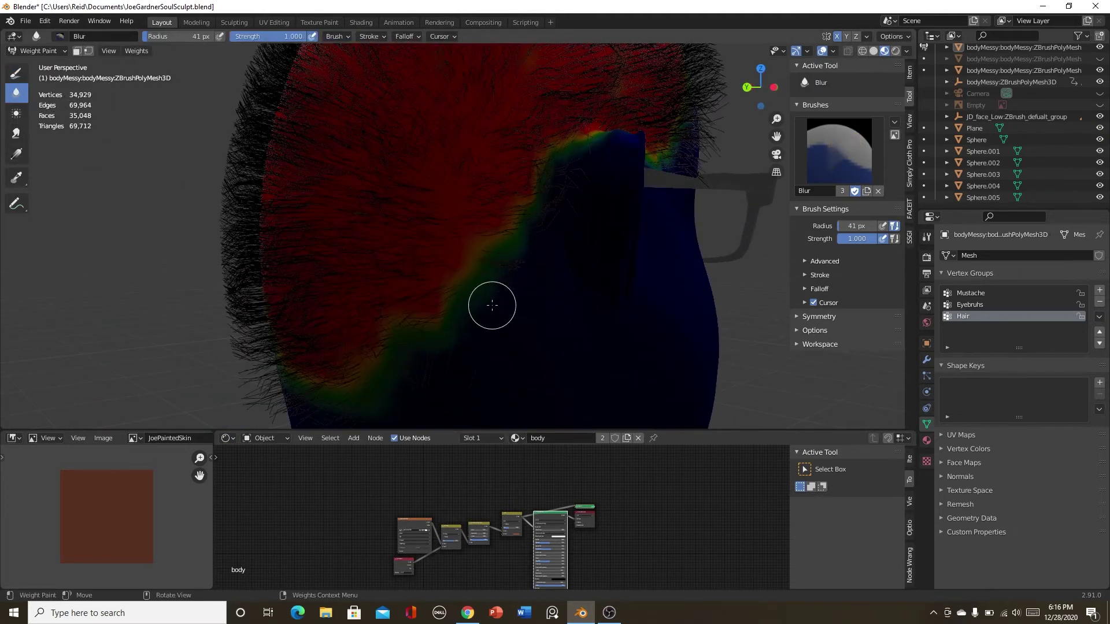
pyautogui.moveTo(434, 329); pyautogui.dragTo(462, 316)
pyautogui.scroll(-3, 554, 351)
pyautogui.moveTo(543, 347); pyautogui.dragTo(506, 345, button='middle')
pyautogui.scroll(5, 544, 337)
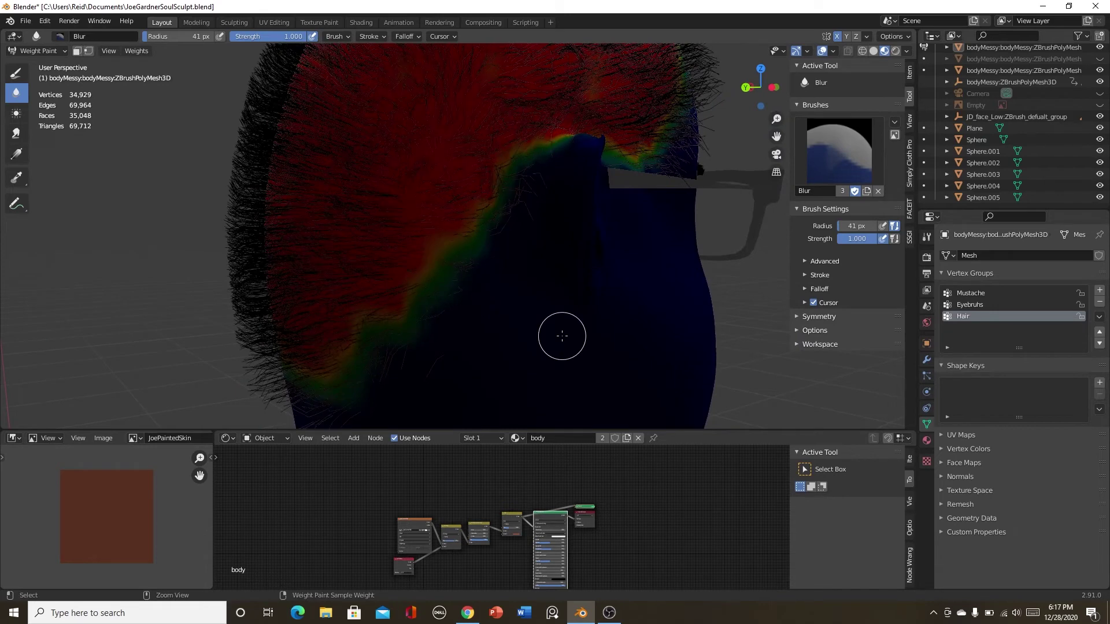
# Return the head to Object Mode and frame it from the front
pyautogui.click(38, 51)
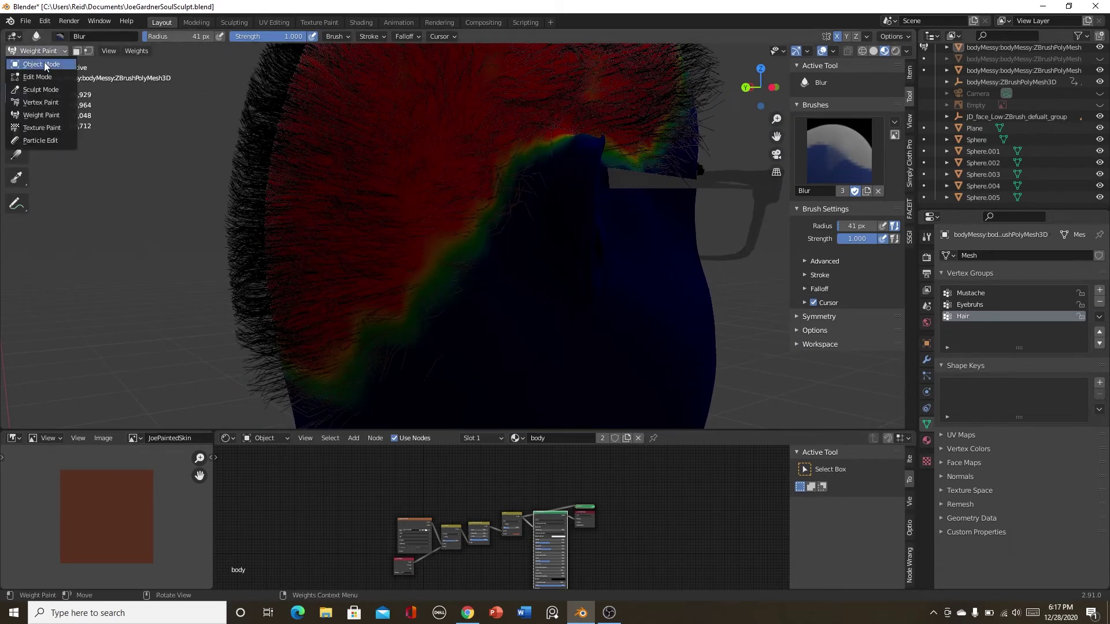
pyautogui.click(44, 61)
pyautogui.scroll(-3, 529, 205)
pyautogui.moveTo(653, 260); pyautogui.dragTo(488, 273, button='middle')
pyautogui.scroll(-4, 609, 277)
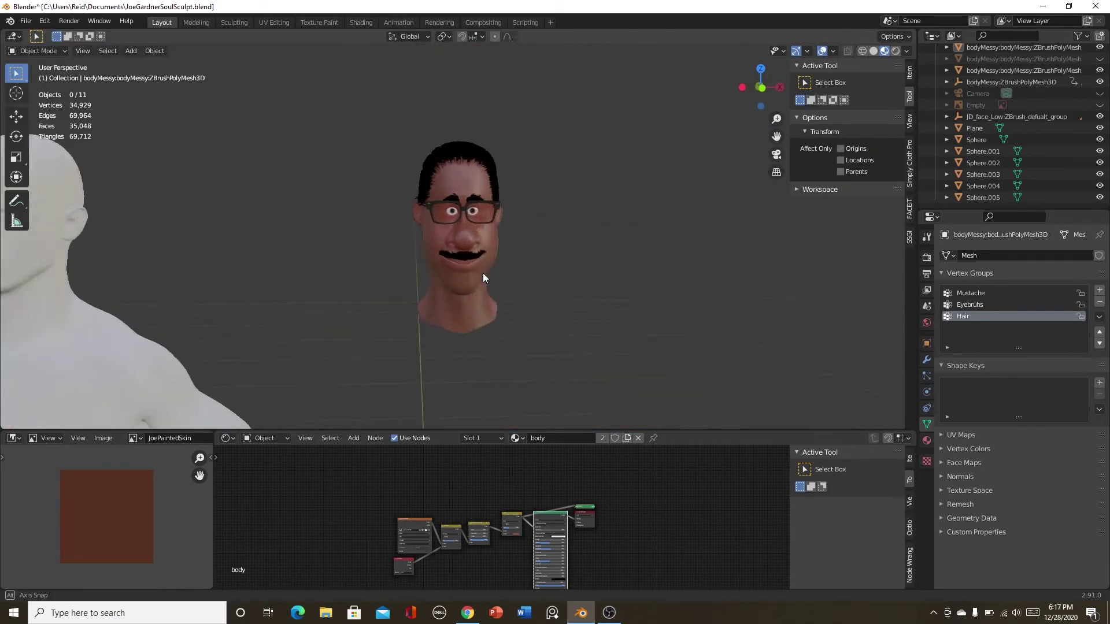
pyautogui.scroll(4, 664, 311)
pyautogui.keyDown('shift'); pyautogui.moveTo(664, 310); pyautogui.dragTo(583, 315, button='middle'); pyautogui.keyUp('shift')
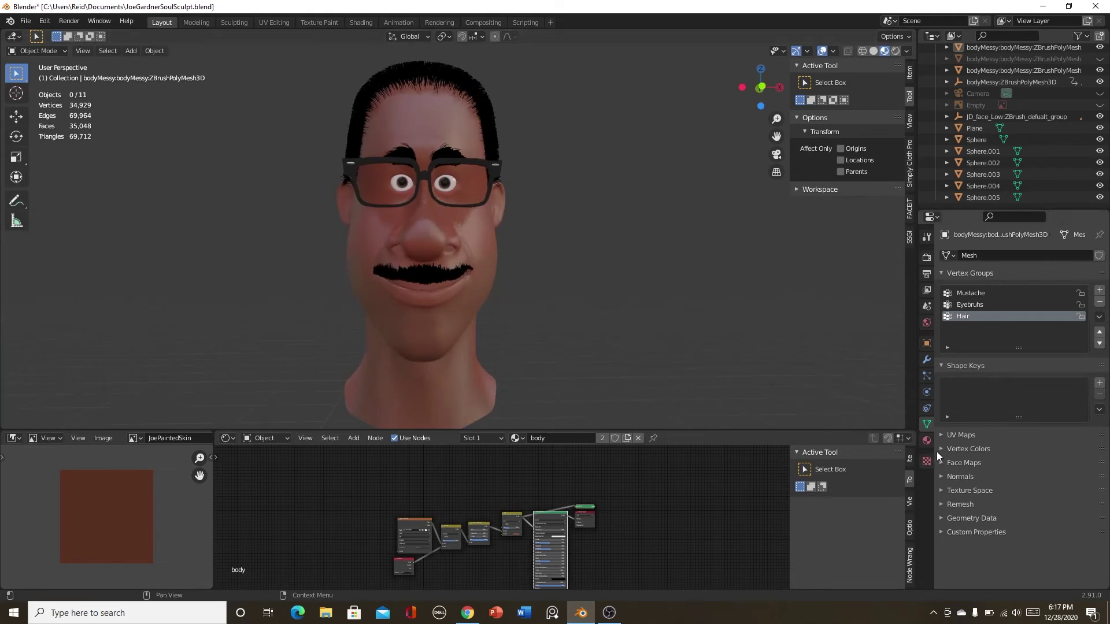
# Open Material.006 from the head's material slots and examine its first Principled Hair BSDF and Mix Shader nodes
pyautogui.click(926, 439)
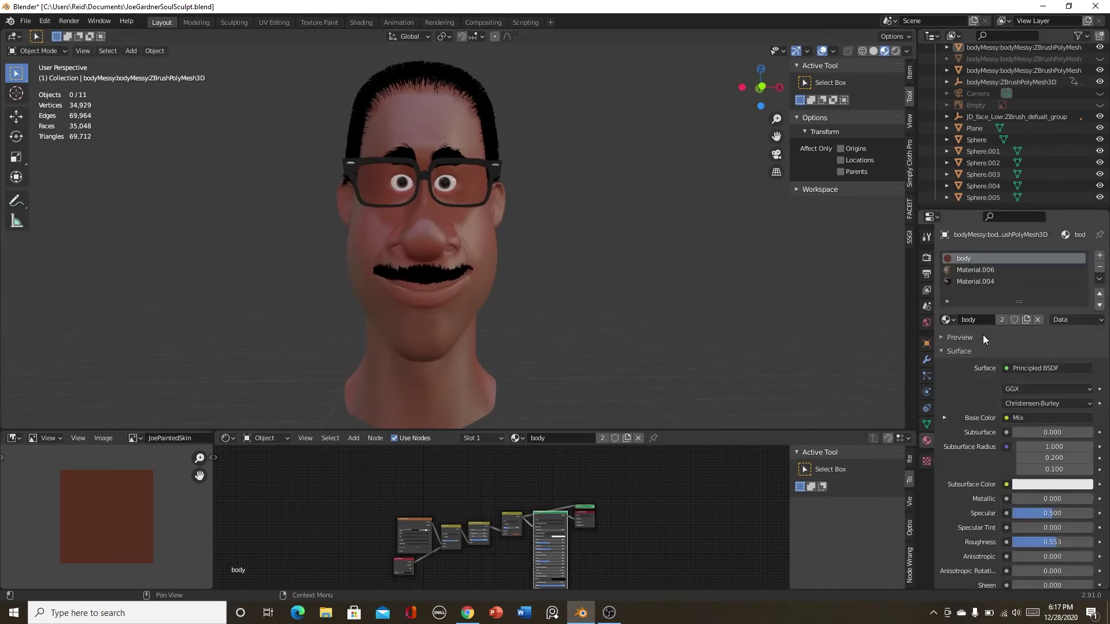
pyautogui.click(981, 270)
pyautogui.scroll(4, 560, 535)
pyautogui.scroll(8, 509, 523)
pyautogui.scroll(-6, 480, 511)
pyautogui.moveTo(505, 533); pyautogui.dragTo(516, 449, button='middle')
pyautogui.scroll(7, 520, 467)
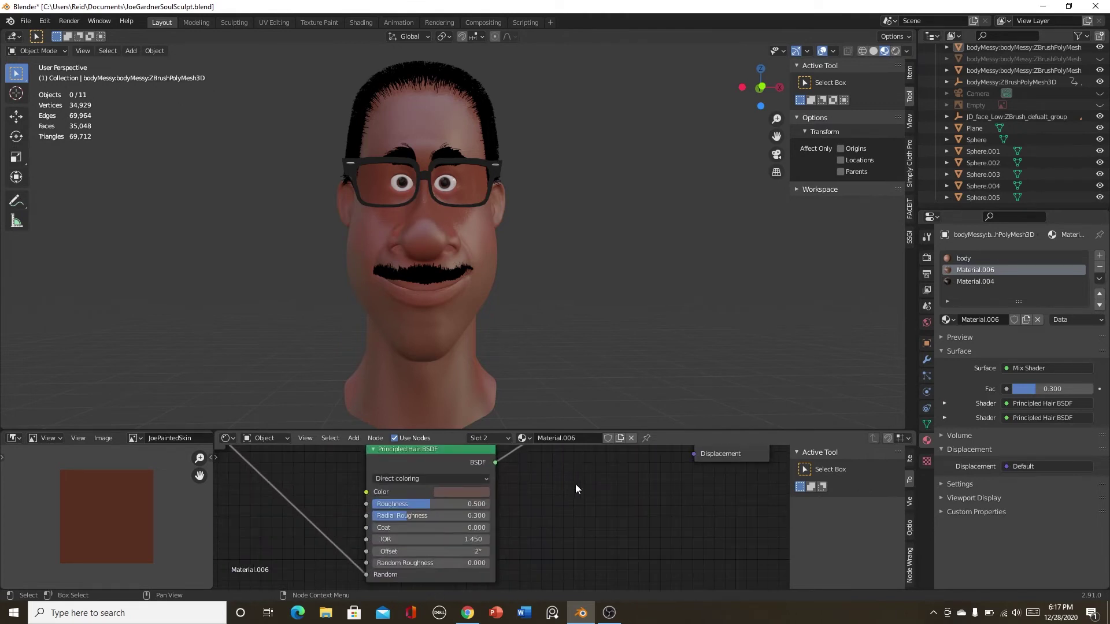
pyautogui.scroll(-5, 538, 481)
pyautogui.scroll(3, 456, 490)
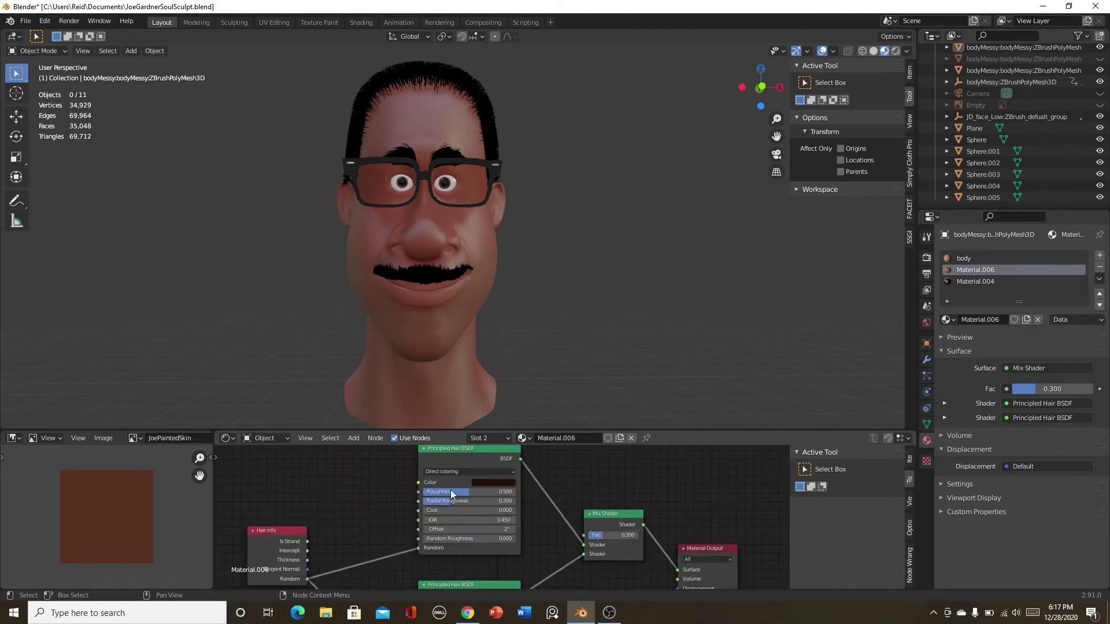
pyautogui.scroll(3, 391, 541)
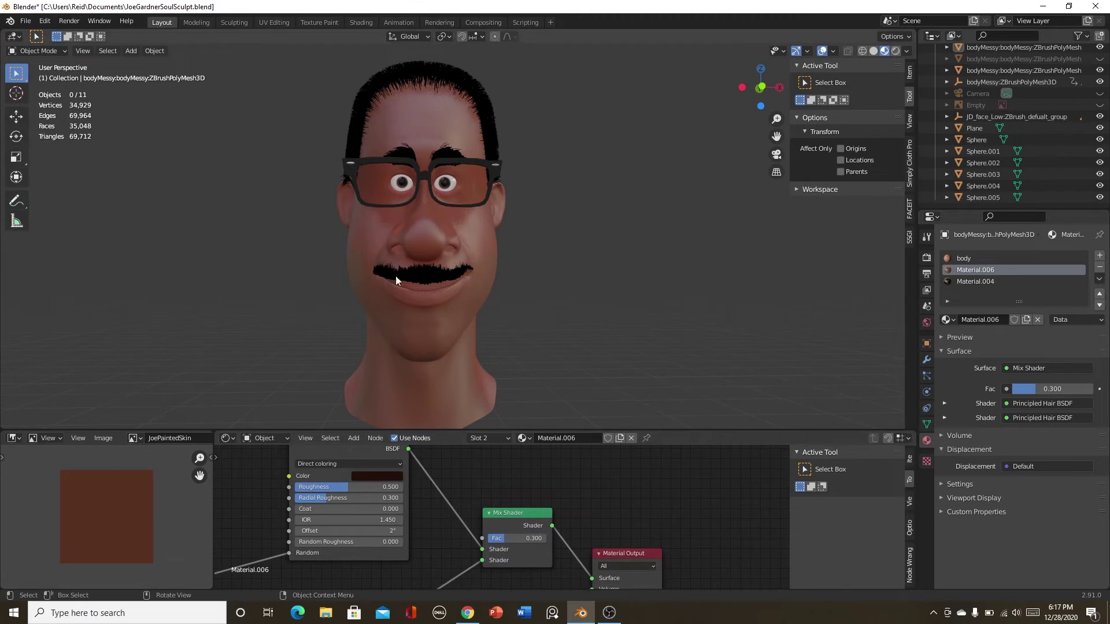
# Look at the moustache up close and inspect the second Principled Hair BSDF node of Material.006
pyautogui.moveTo(396, 276); pyautogui.dragTo(403, 298, button='middle')
pyautogui.scroll(3, 404, 298)
pyautogui.scroll(2, 393, 301)
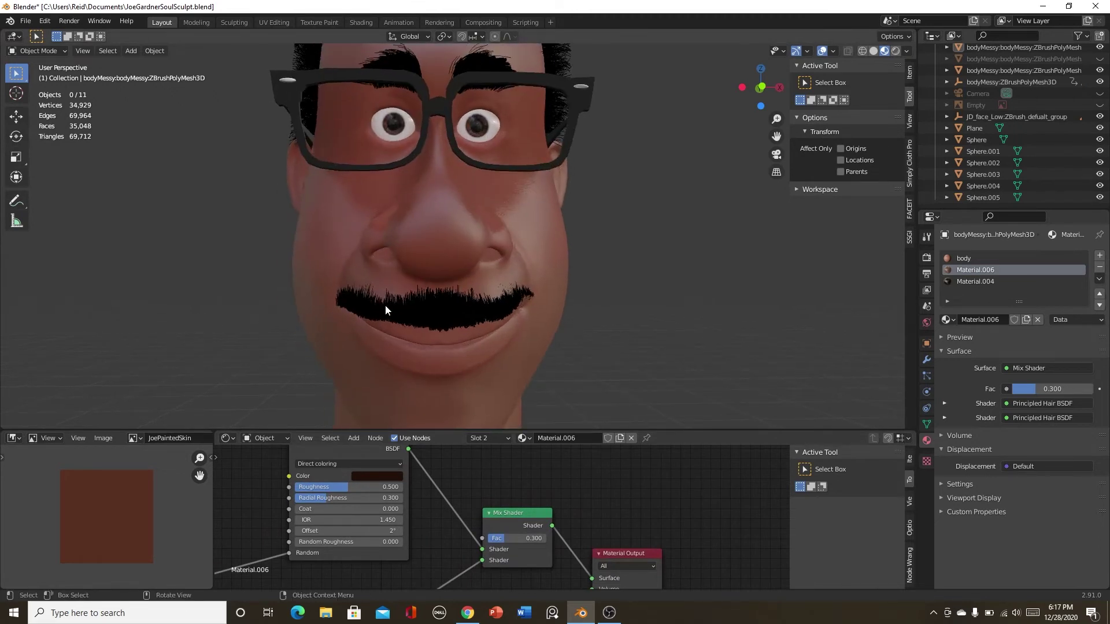
pyautogui.scroll(-4, 481, 543)
pyautogui.moveTo(473, 547); pyautogui.dragTo(510, 508, button='middle')
pyautogui.scroll(4, 510, 508)
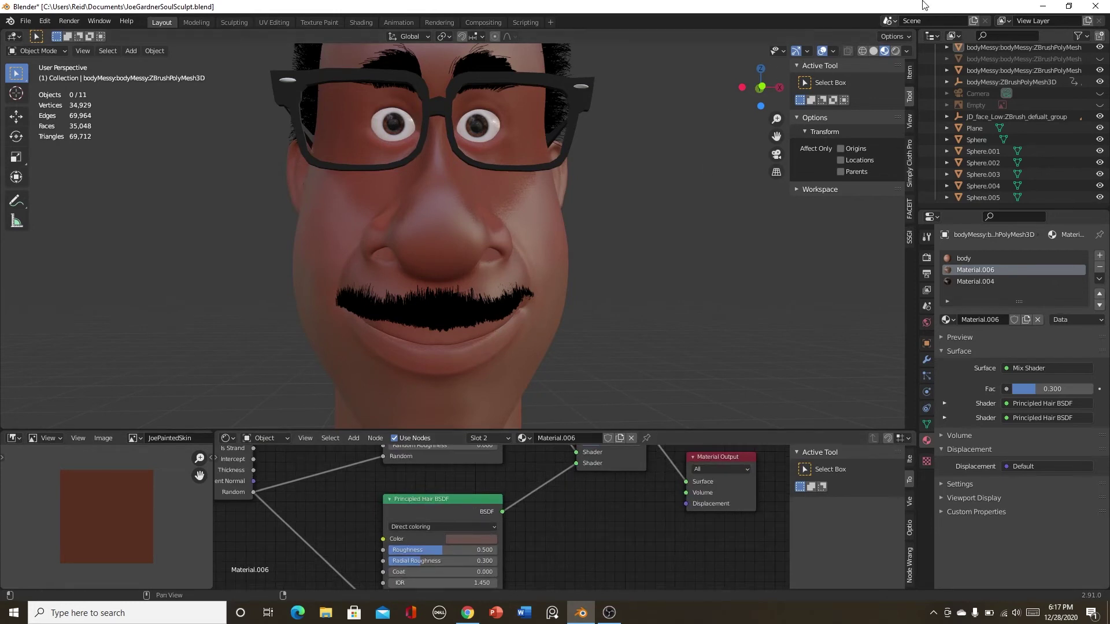
# Review the render settings and disable viewport denoising
pyautogui.click(927, 261)
pyautogui.scroll(-15, 981, 473)
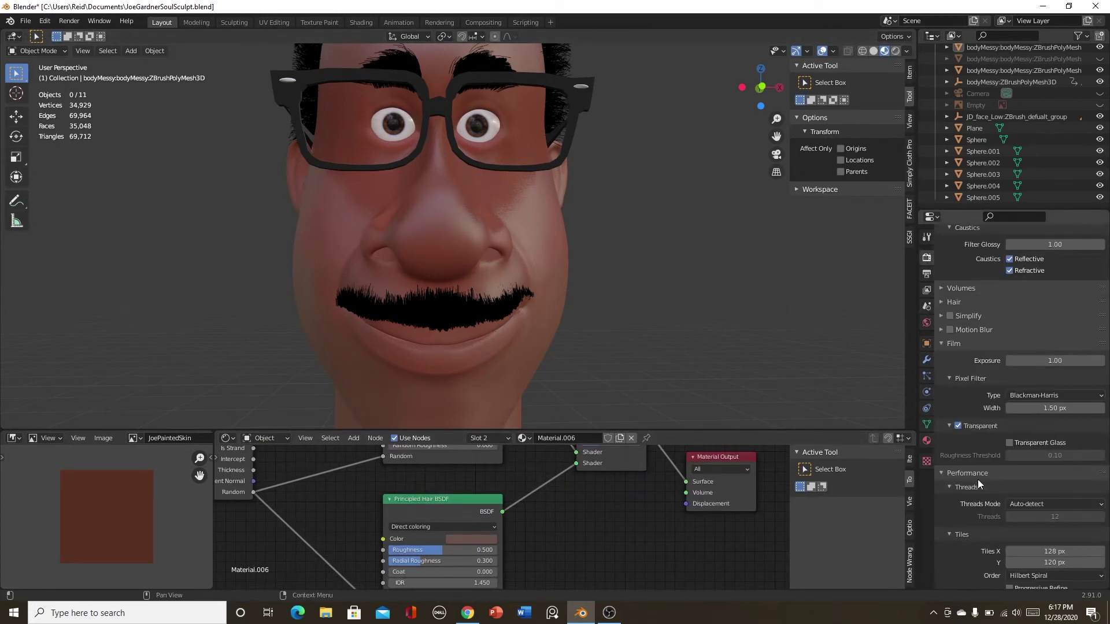
pyautogui.scroll(-8, 978, 494)
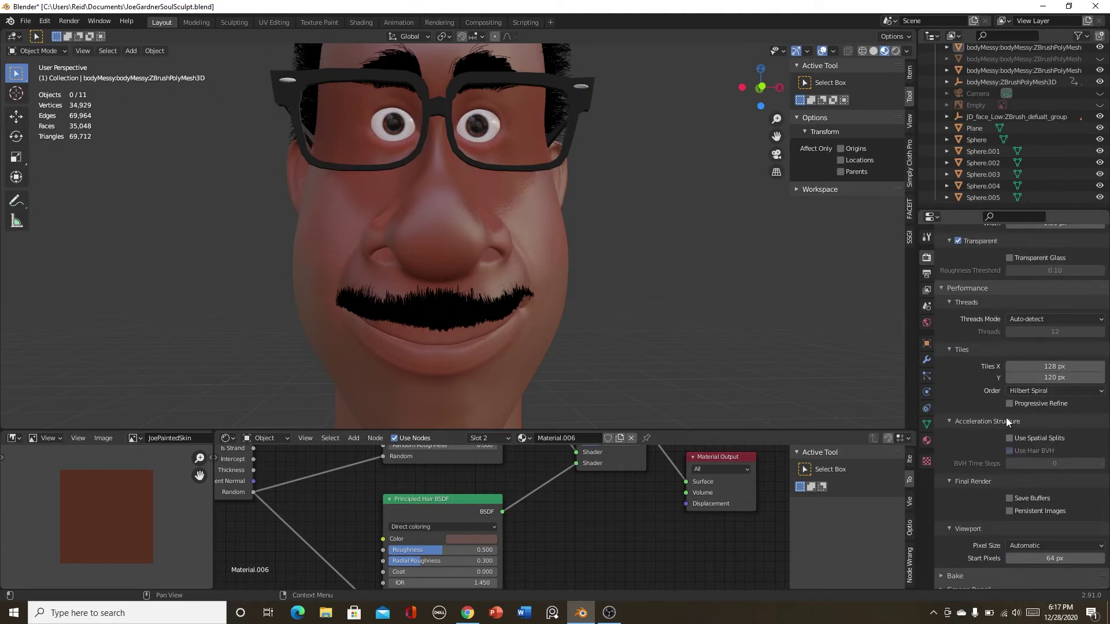
pyautogui.scroll(10, 1004, 424)
pyautogui.scroll(10, 1004, 453)
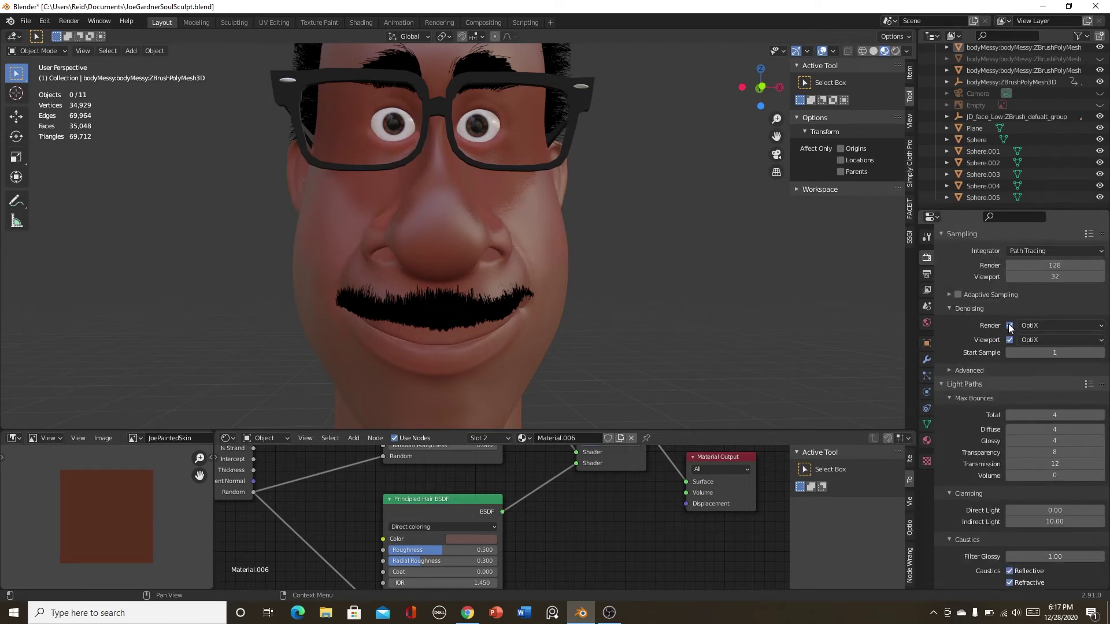
pyautogui.click(1011, 339)
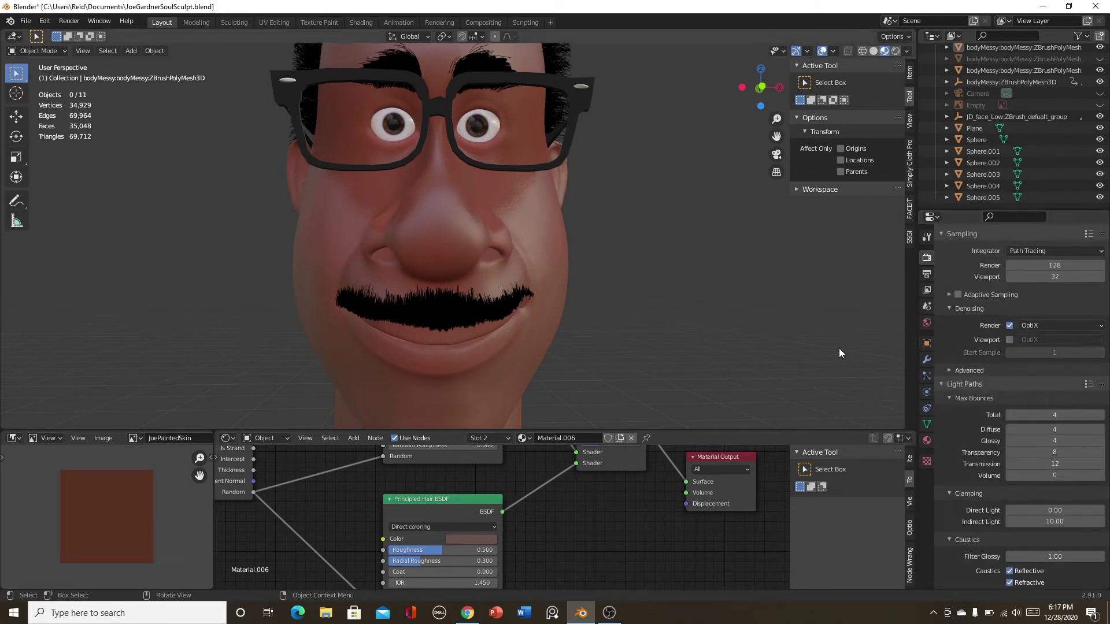
# Switch the viewport to rendered shading and view the head through the scene camera
pyautogui.moveTo(616, 316)
pyautogui.mouseDown(button='middle')
pyautogui.moveTo(628, 328)
pyautogui.moveTo(664, 325)
pyautogui.moveTo(851, 79)
pyautogui.mouseUp(button='middle')
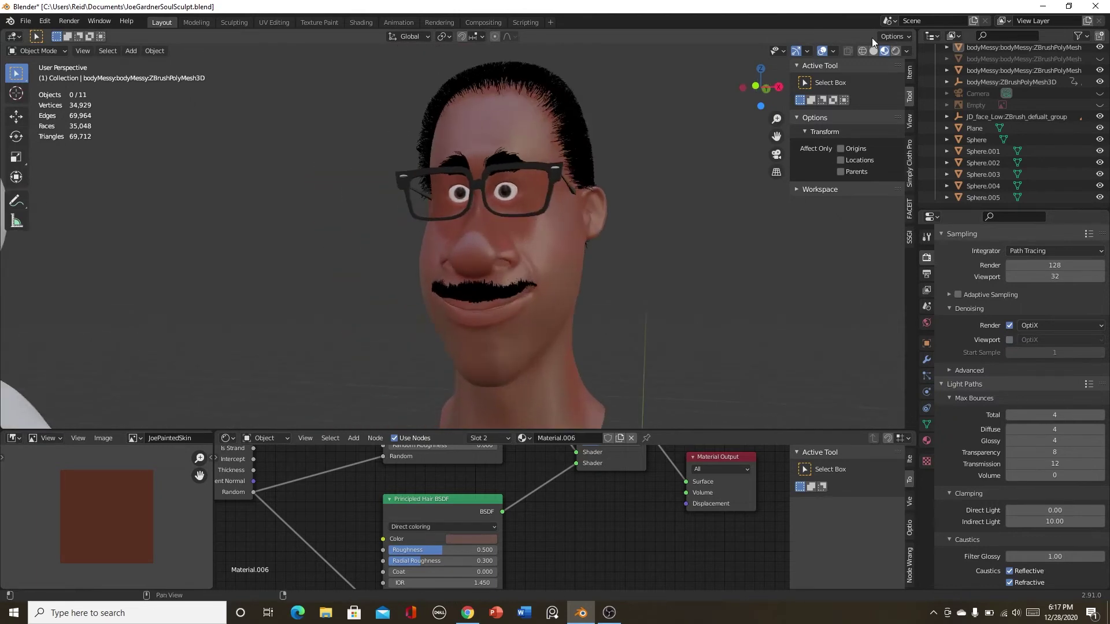
pyautogui.click(895, 50)
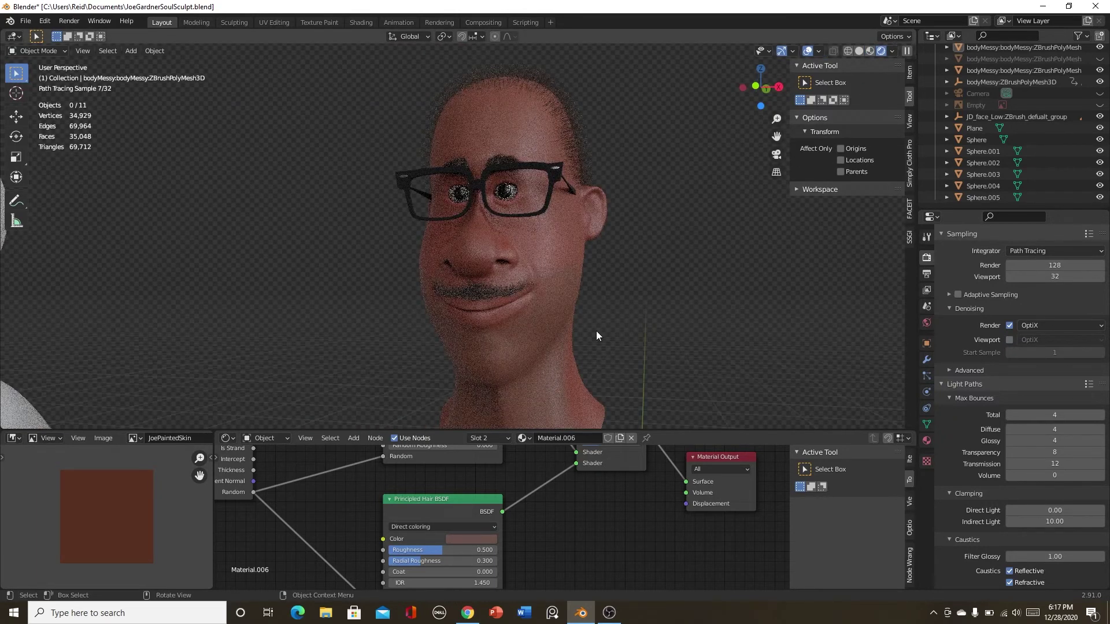
pyautogui.click(778, 155)
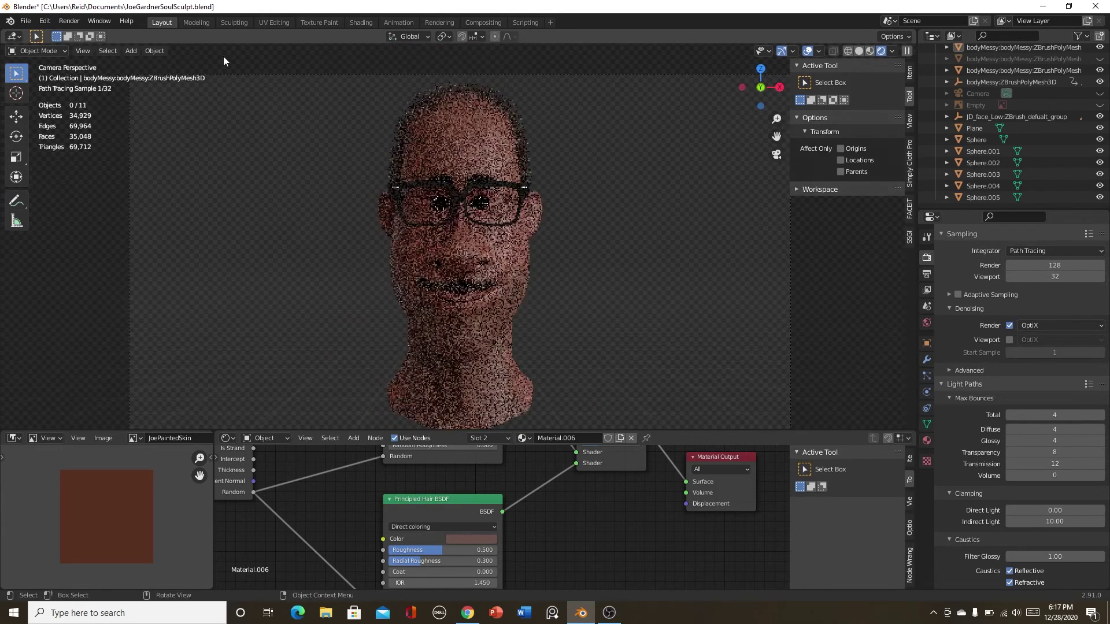
# View the whole Material.006 node tree and look closely at the rendered moustache
pyautogui.scroll(-2, 519, 504)
pyautogui.scroll(-8, 519, 504)
pyautogui.moveTo(526, 509); pyautogui.dragTo(525, 523, button='middle')
pyautogui.scroll(5, 503, 503)
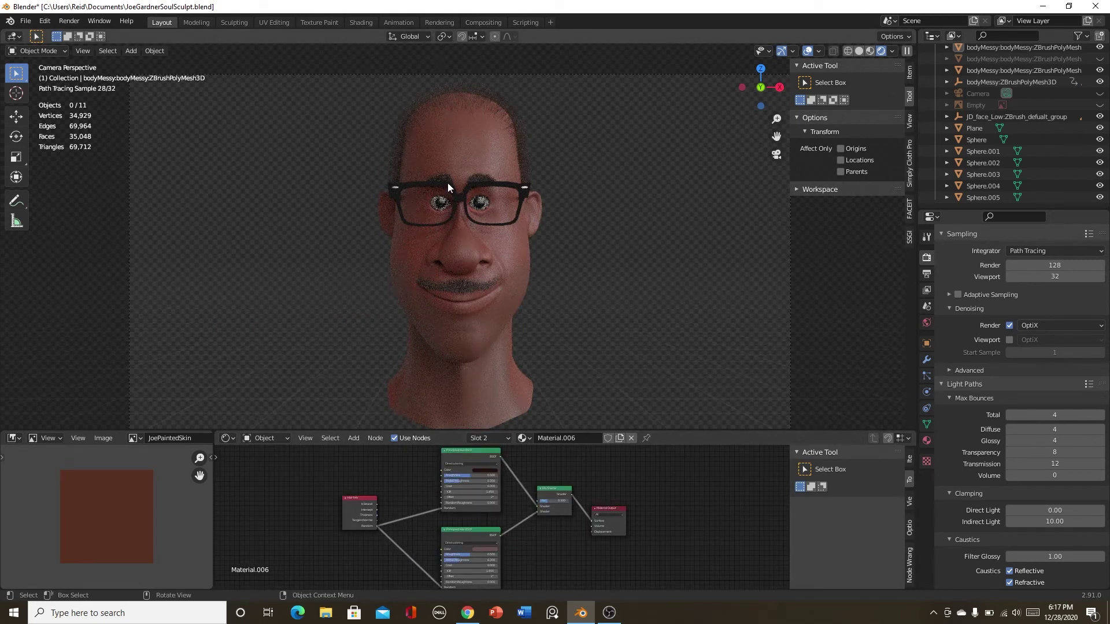
pyautogui.scroll(5, 522, 331)
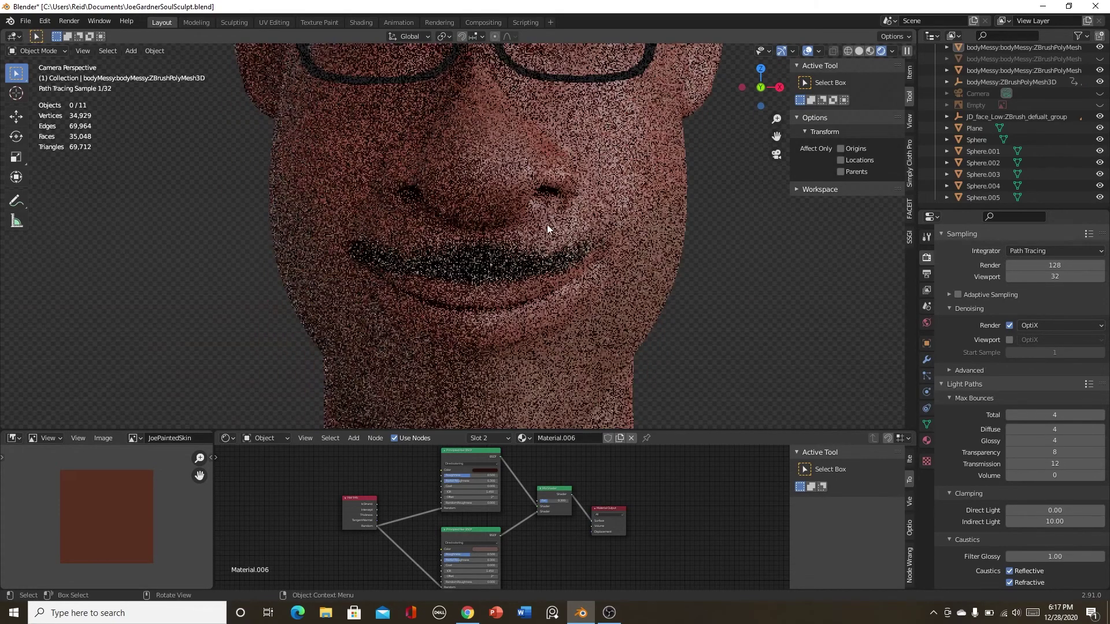
# Set the Fac of Material.006's Mix Shader to 0.5, and raise it further to 1.0
pyautogui.scroll(3, 566, 520)
pyautogui.scroll(4, 565, 501)
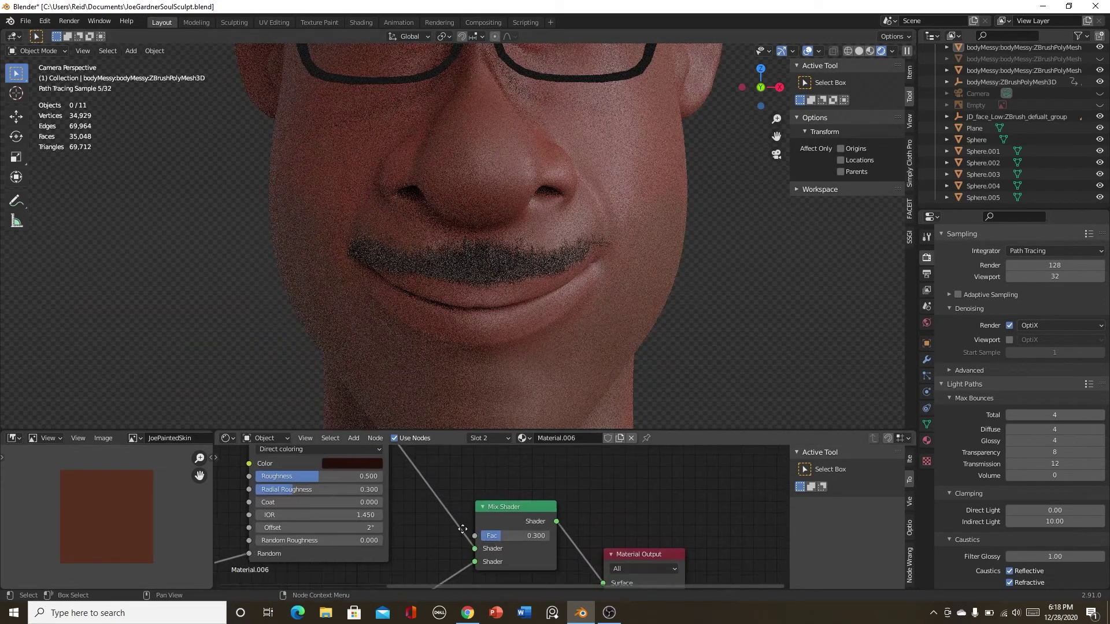
pyautogui.moveTo(468, 516); pyautogui.dragTo(501, 549, button='middle')
pyautogui.scroll(5, 480, 548)
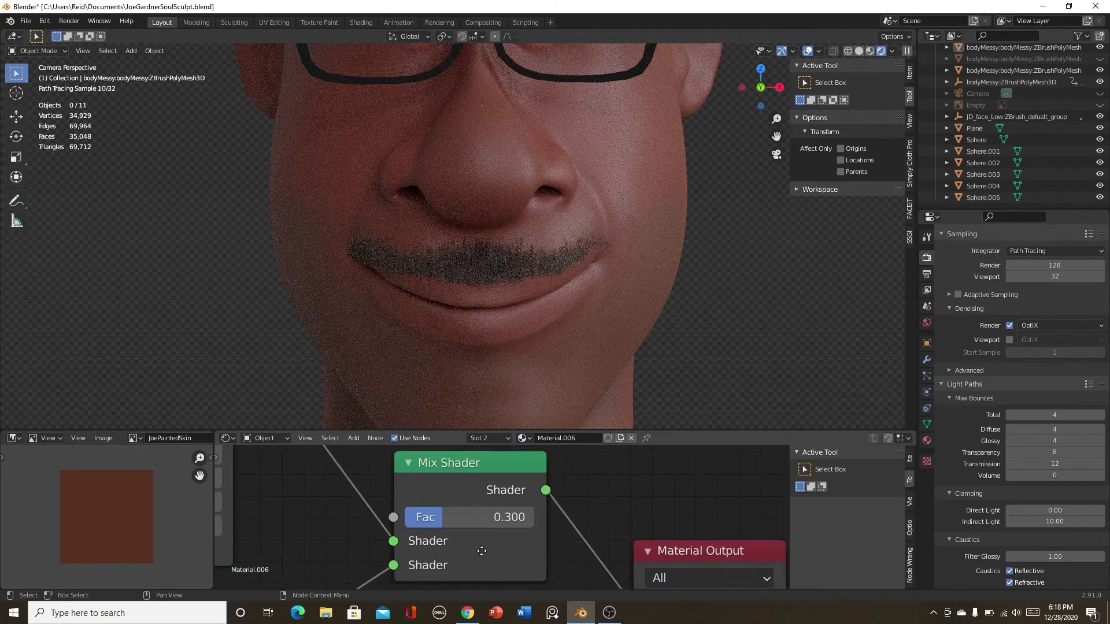
pyautogui.click(461, 518)
pyautogui.write('.5')
pyautogui.press('Return')
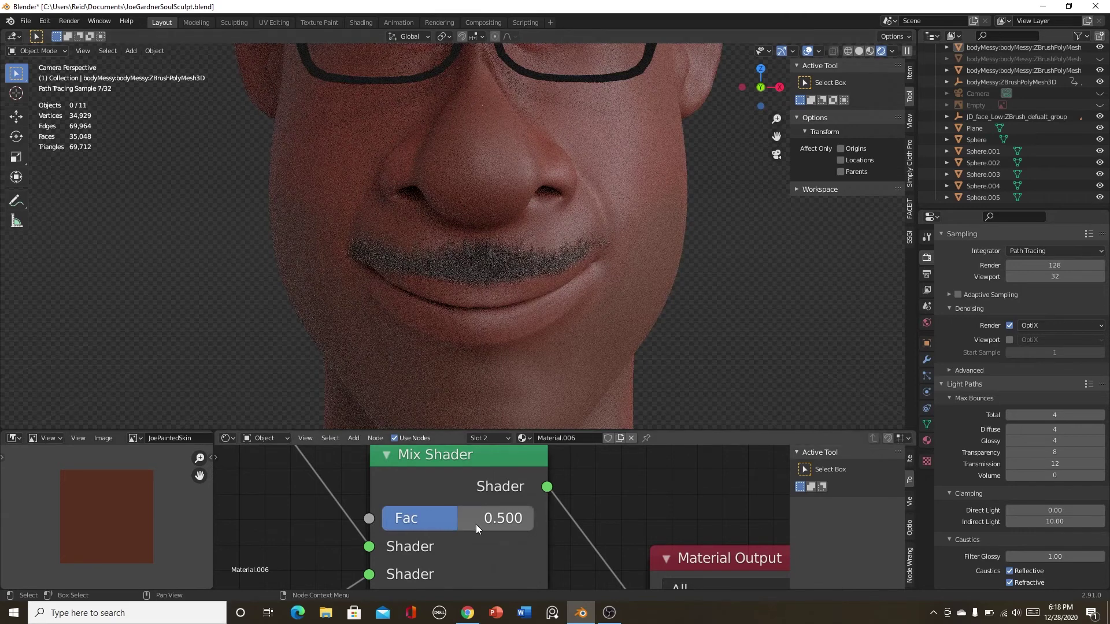
pyautogui.moveTo(456, 518); pyautogui.dragTo(534, 518)
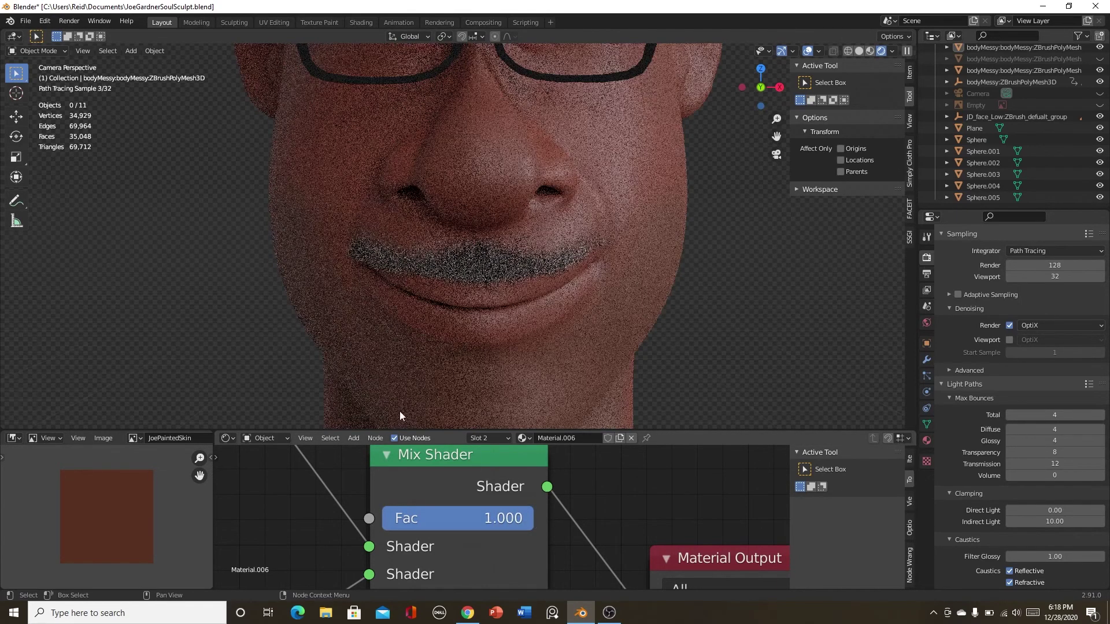
# Set the Fac of Material.006's Mix Shader to 0 after viewing its Principled Hair BSDF node
pyautogui.scroll(-4, 604, 498)
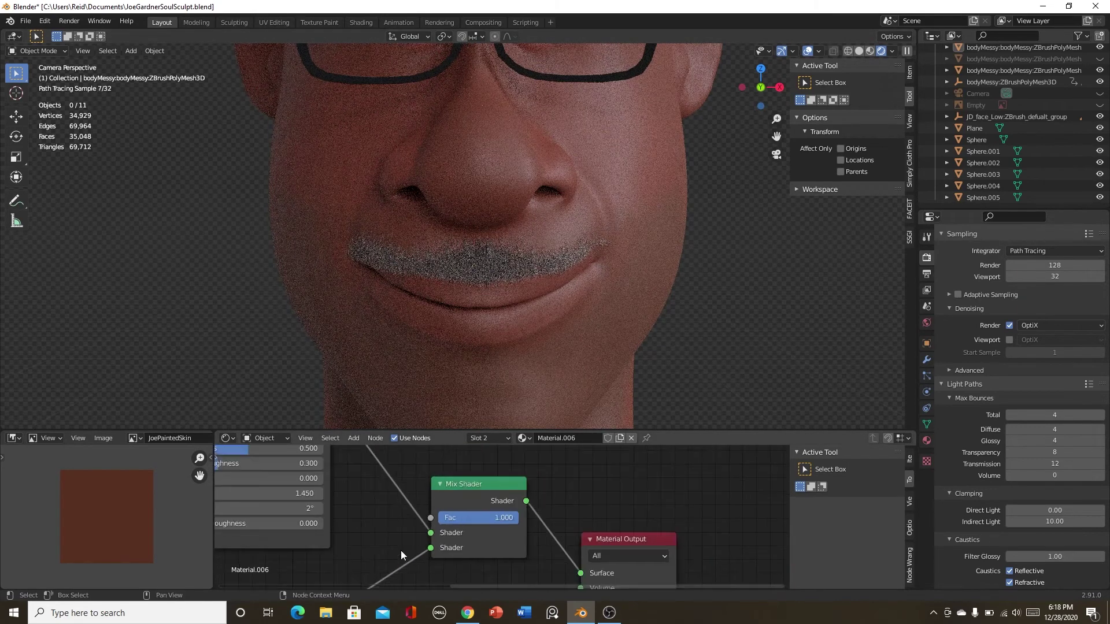
pyautogui.moveTo(399, 552); pyautogui.dragTo(509, 474, button='middle')
pyautogui.scroll(2, 508, 474)
pyautogui.scroll(3, 509, 478)
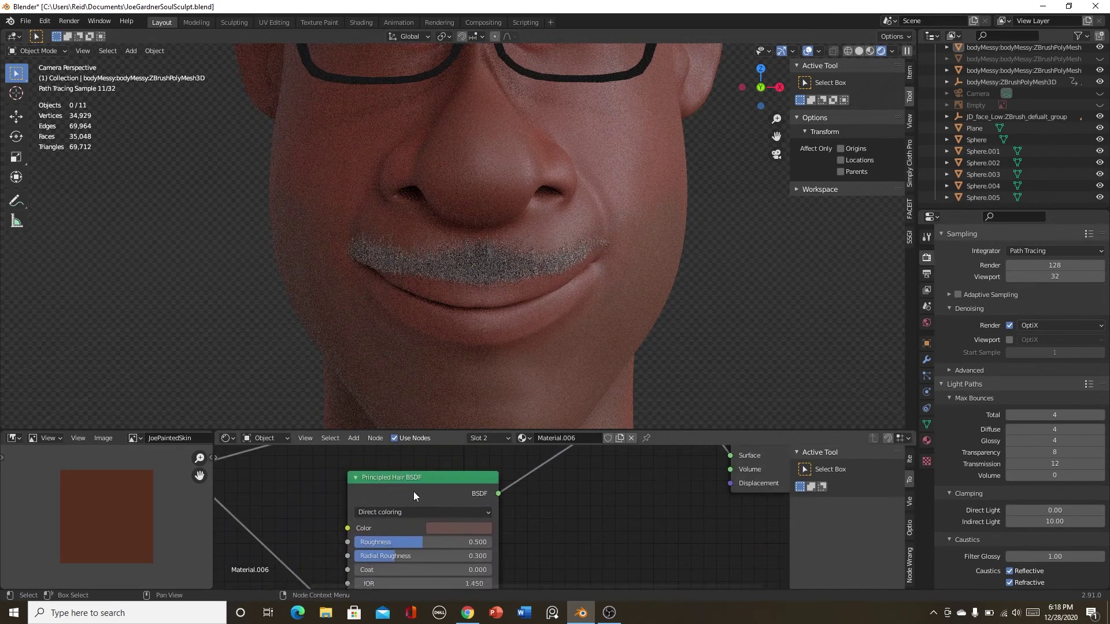
pyautogui.scroll(-5, 460, 536)
pyautogui.moveTo(530, 501); pyautogui.dragTo(439, 547, button='middle')
pyautogui.scroll(8, 439, 547)
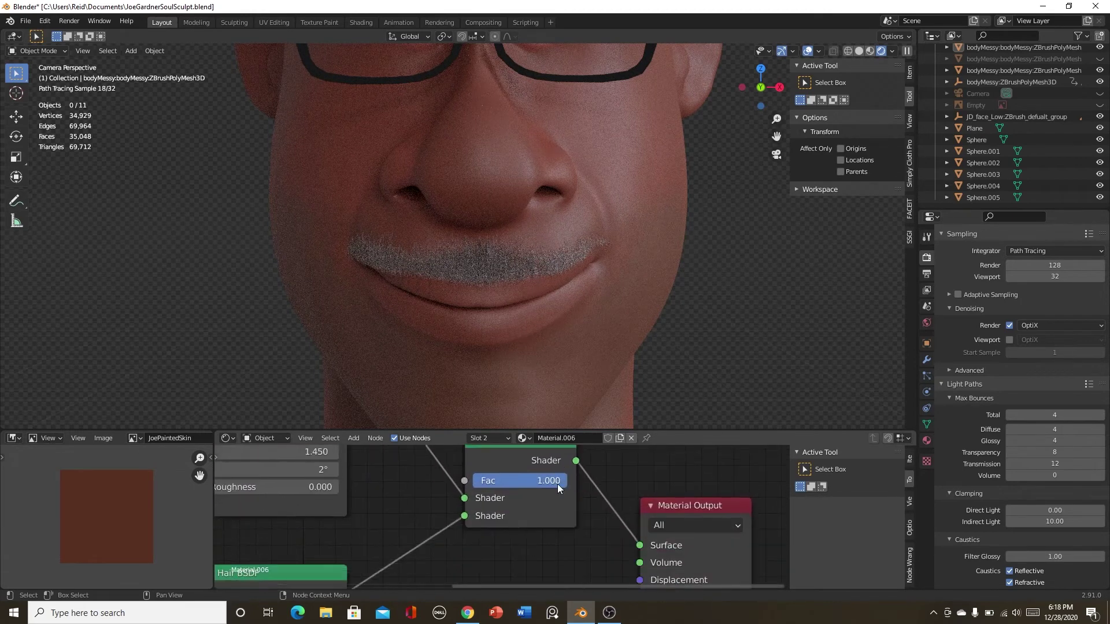
pyautogui.moveTo(540, 493); pyautogui.dragTo(525, 538, button='middle')
pyautogui.click(525, 538)
pyautogui.write('0')
pyautogui.press('Return')
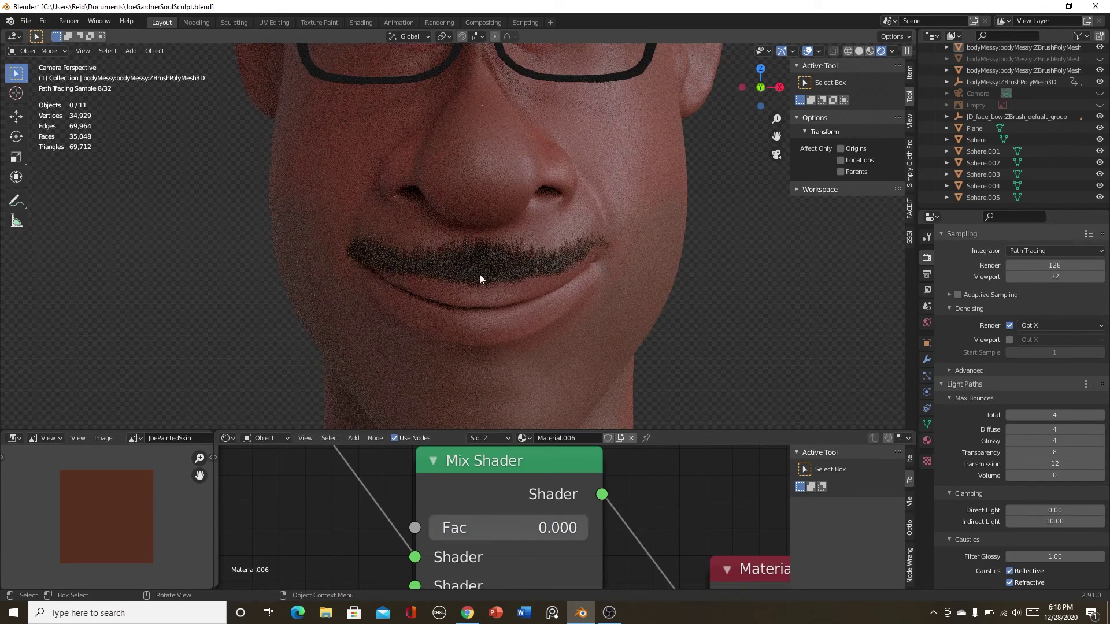
# Examine the rendered moustache up close and set the Fac of Material.006's Mix Shader to about 0.242
pyautogui.scroll(3, 553, 283)
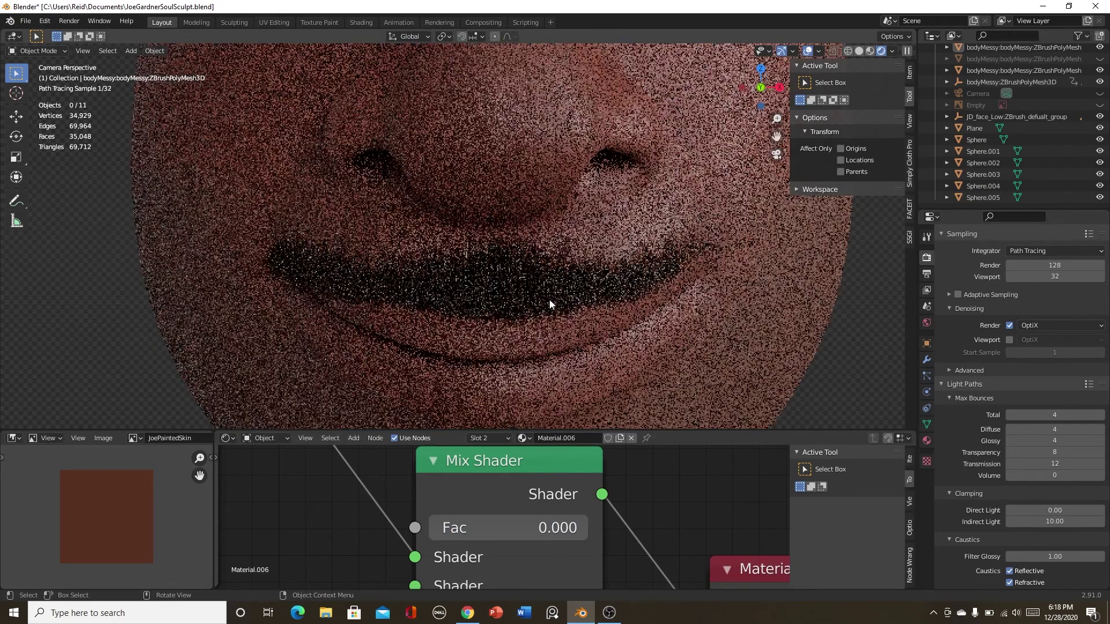
pyautogui.scroll(-5, 412, 573)
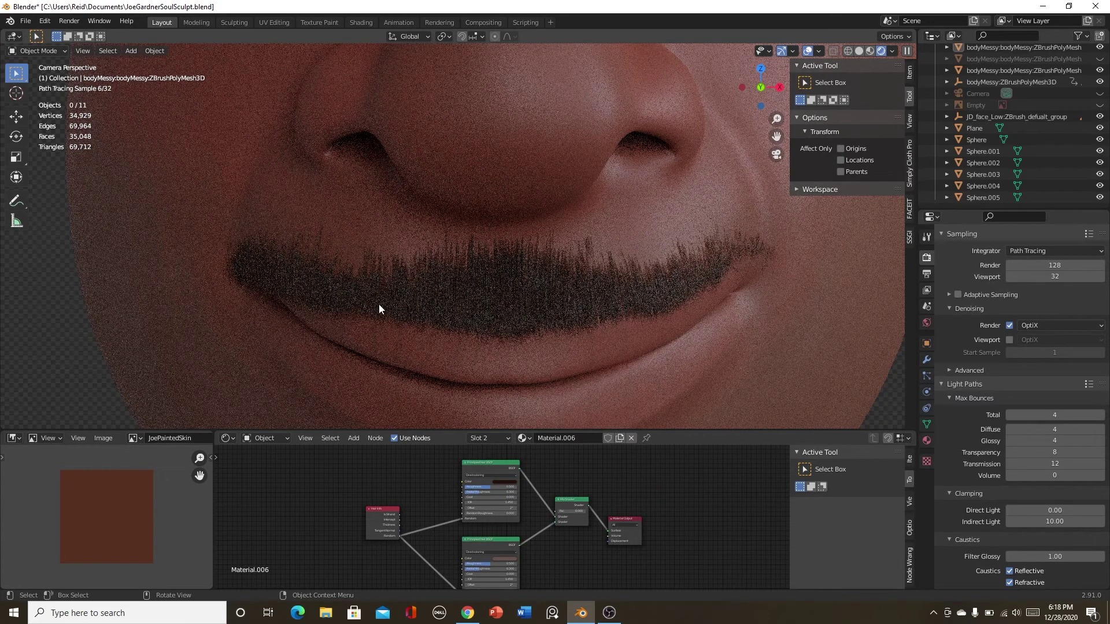
pyautogui.scroll(5, 518, 556)
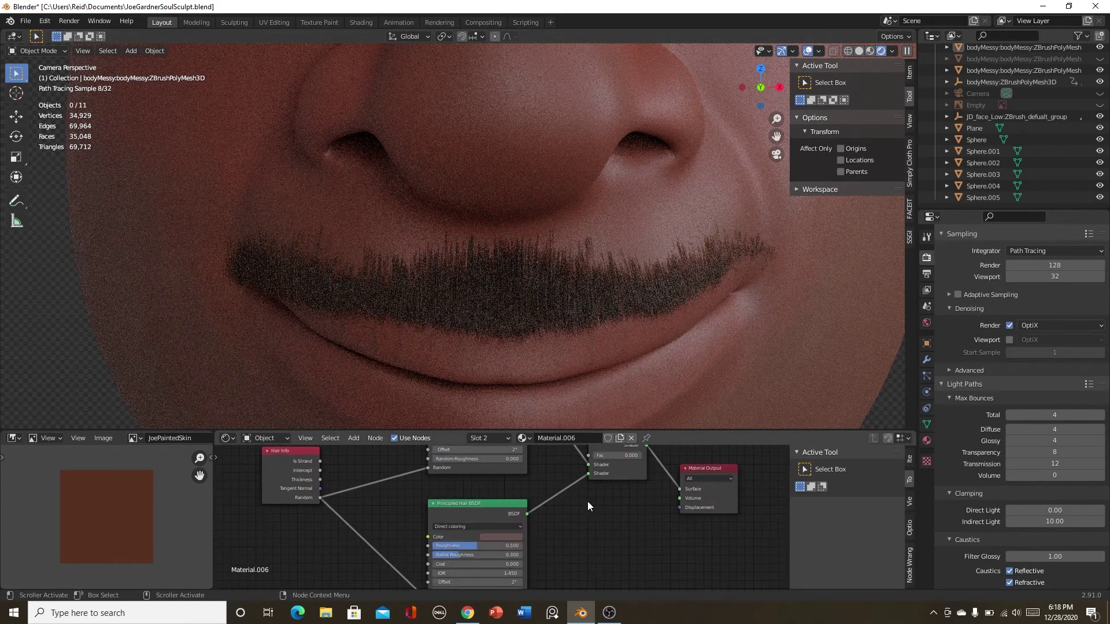
pyautogui.scroll(1, 570, 510)
pyautogui.scroll(-3, 570, 510)
pyautogui.moveTo(571, 510); pyautogui.dragTo(519, 554, button='middle')
pyautogui.scroll(5, 609, 512)
pyautogui.scroll(3, 608, 514)
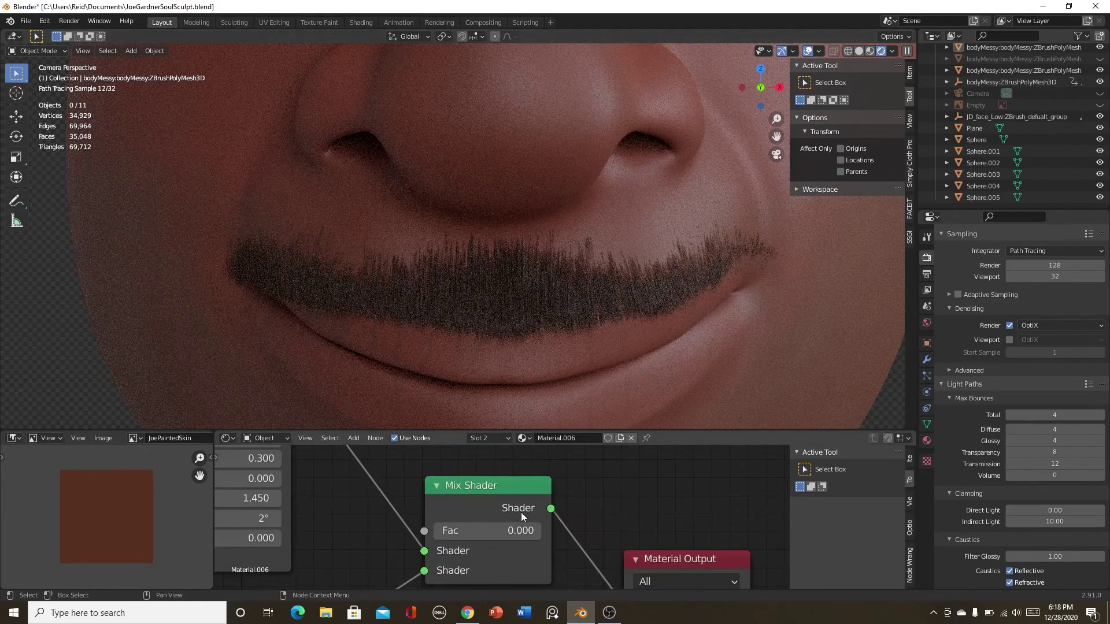
pyautogui.moveTo(440, 535); pyautogui.dragTo(467, 535)
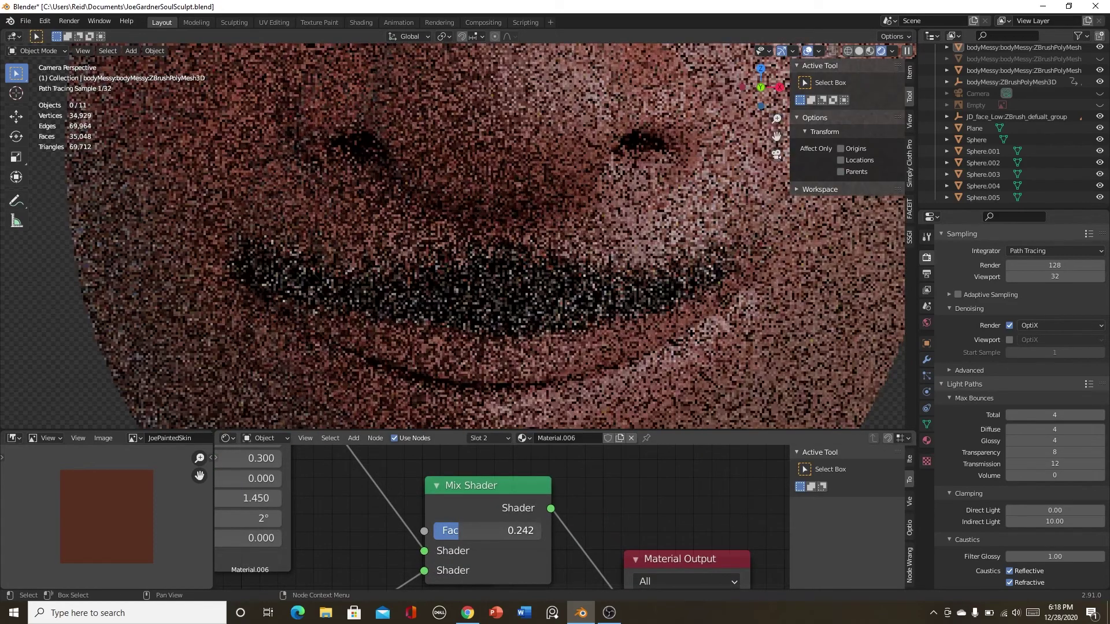
# Switch the viewport to material preview and select the Material.004 slot to show its nodes
pyautogui.scroll(-3, 448, 536)
pyautogui.scroll(-4, 448, 536)
pyautogui.click(870, 51)
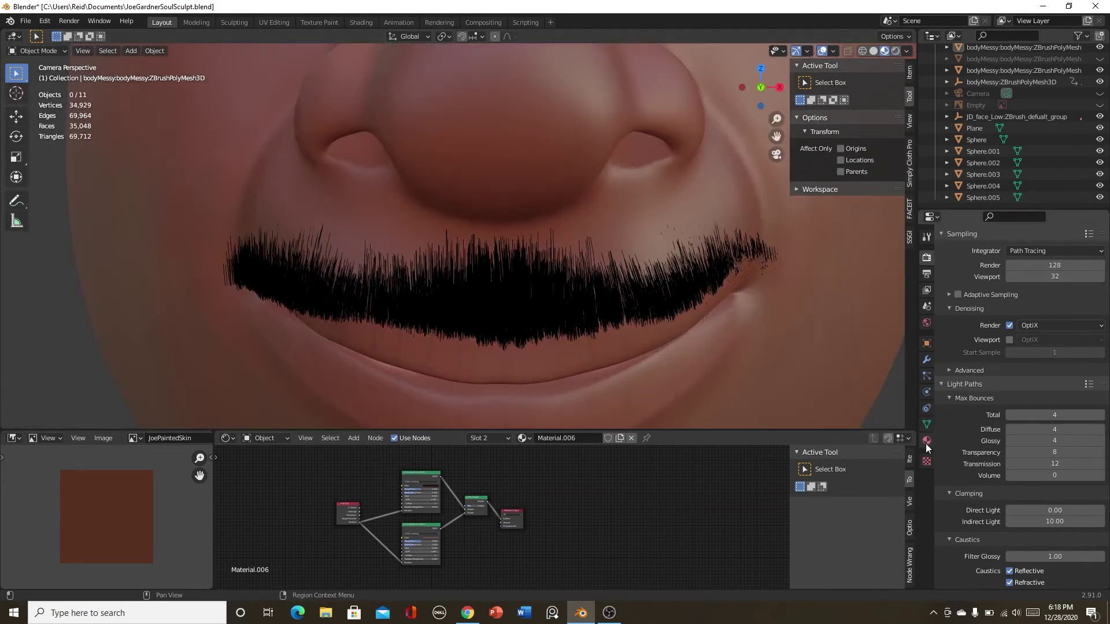
pyautogui.click(927, 442)
pyautogui.click(972, 282)
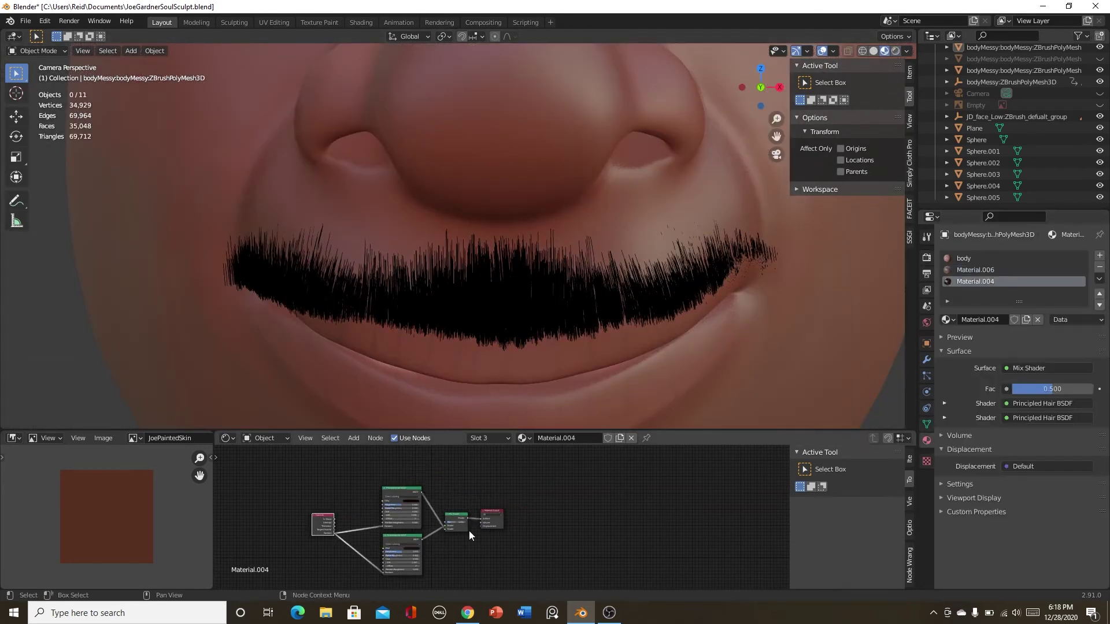
# Examine the scalp hair, eyebrows and moustache through the scene camera
pyautogui.scroll(-12, 541, 242)
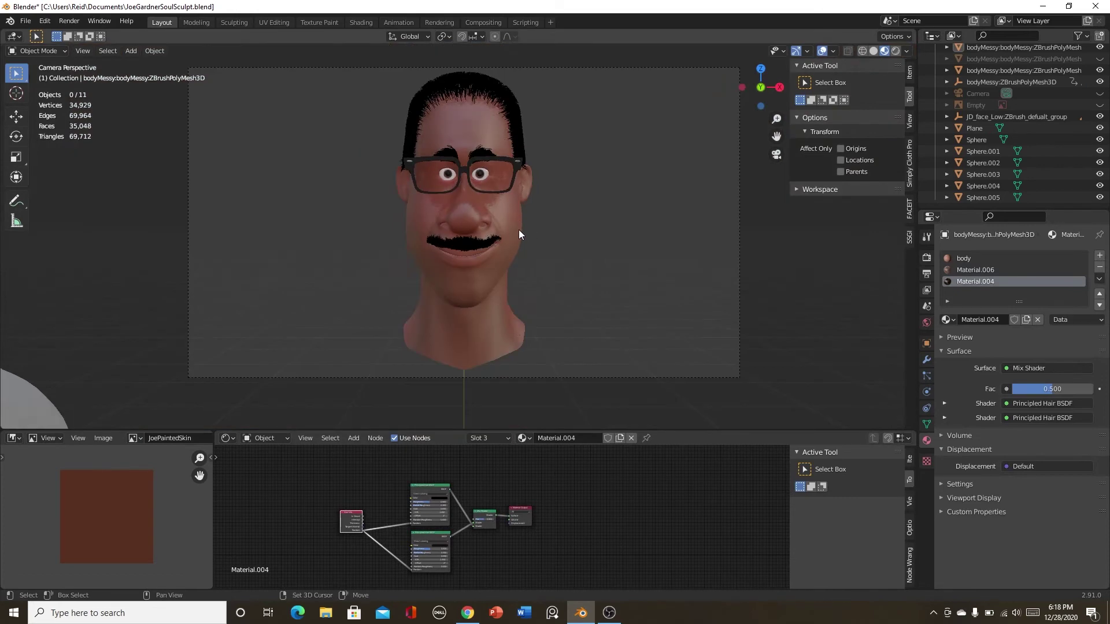
pyautogui.keyDown('shift'); pyautogui.moveTo(518, 230); pyautogui.dragTo(511, 269, button='middle'); pyautogui.keyUp('shift')
pyautogui.scroll(6, 470, 251)
pyautogui.scroll(-4, 495, 290)
pyautogui.scroll(6, 494, 256)
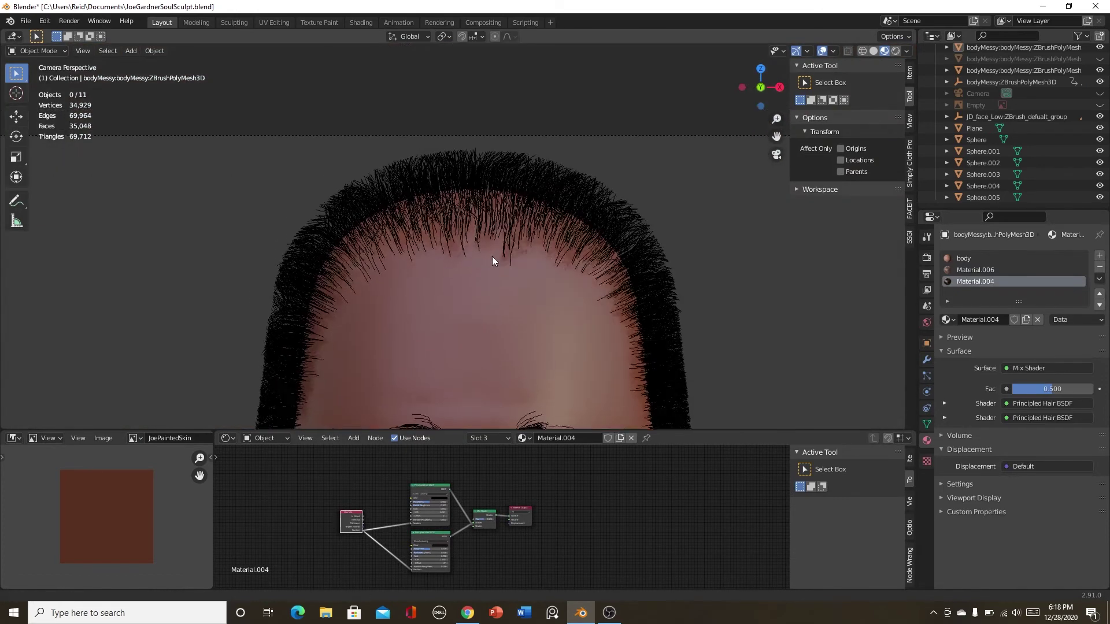
pyautogui.scroll(-3, 499, 291)
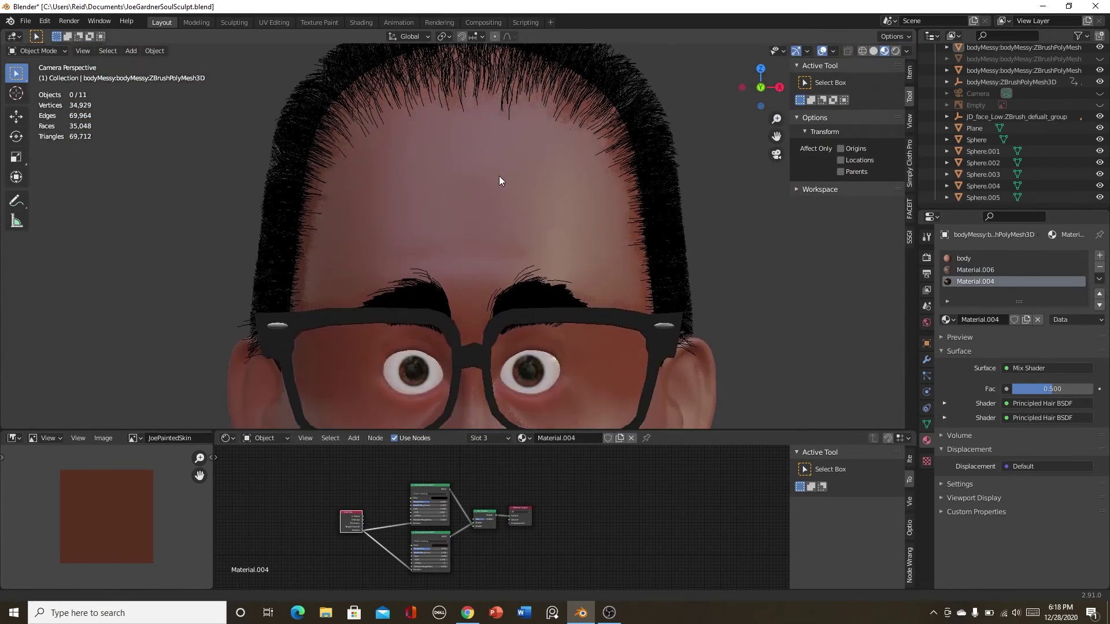
pyautogui.scroll(-4, 497, 232)
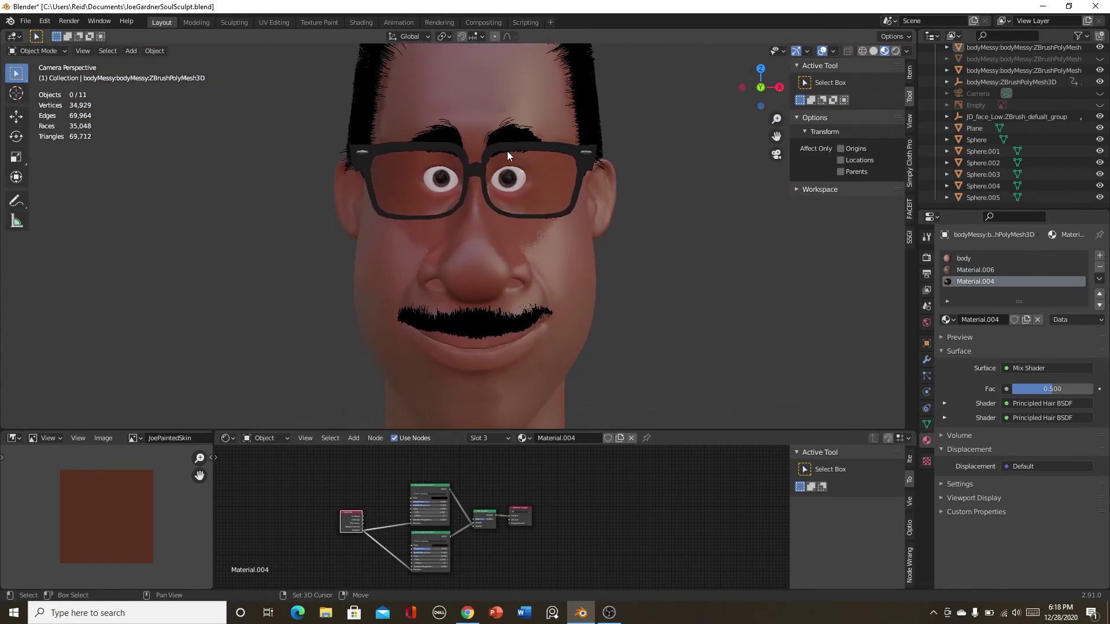
# Inspect Material.004's two Principled Hair BSDF nodes and open the colour of the lower one
pyautogui.scroll(4, 491, 480)
pyautogui.moveTo(447, 505); pyautogui.dragTo(577, 538, button='middle')
pyautogui.scroll(7, 536, 467)
pyautogui.scroll(1, 590, 497)
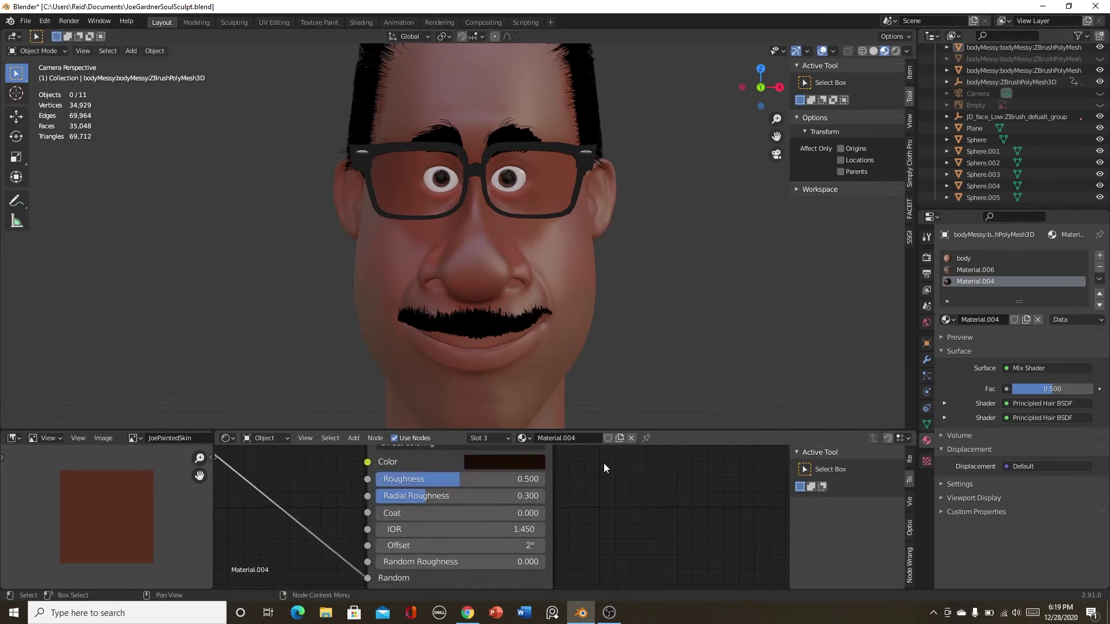
pyautogui.moveTo(571, 461); pyautogui.dragTo(547, 571, button='middle')
pyautogui.scroll(1, 547, 572)
pyautogui.click(480, 571)
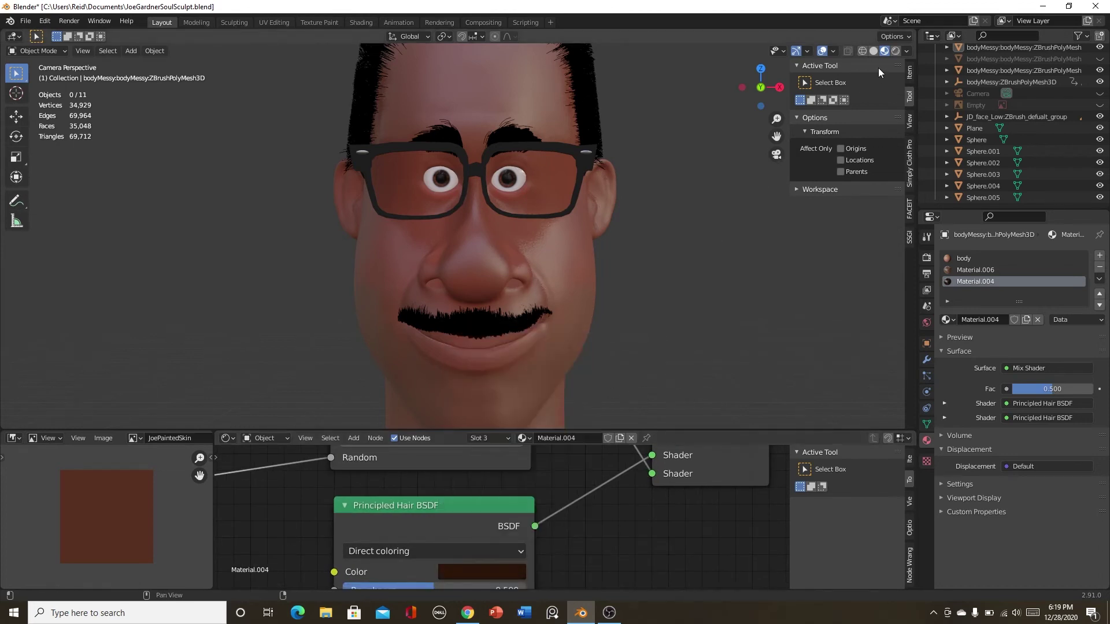
# Switch the viewport to rendered shading and frame the scalp hair and Material.004's Mix Shader node
pyautogui.click(896, 51)
pyautogui.scroll(-5, 620, 518)
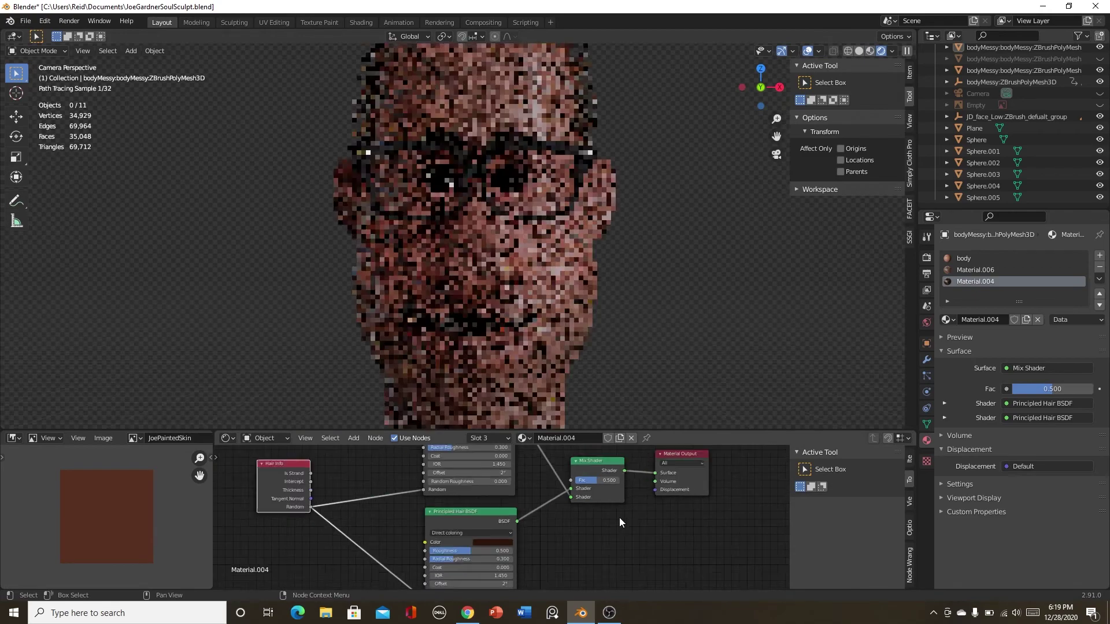
pyautogui.moveTo(570, 263)
pyautogui.mouseDown(button='middle')
pyautogui.moveTo(599, 342)
pyautogui.moveTo(594, 334)
pyautogui.mouseUp(button='middle')
pyautogui.moveTo(524, 547); pyautogui.dragTo(602, 496, button='middle')
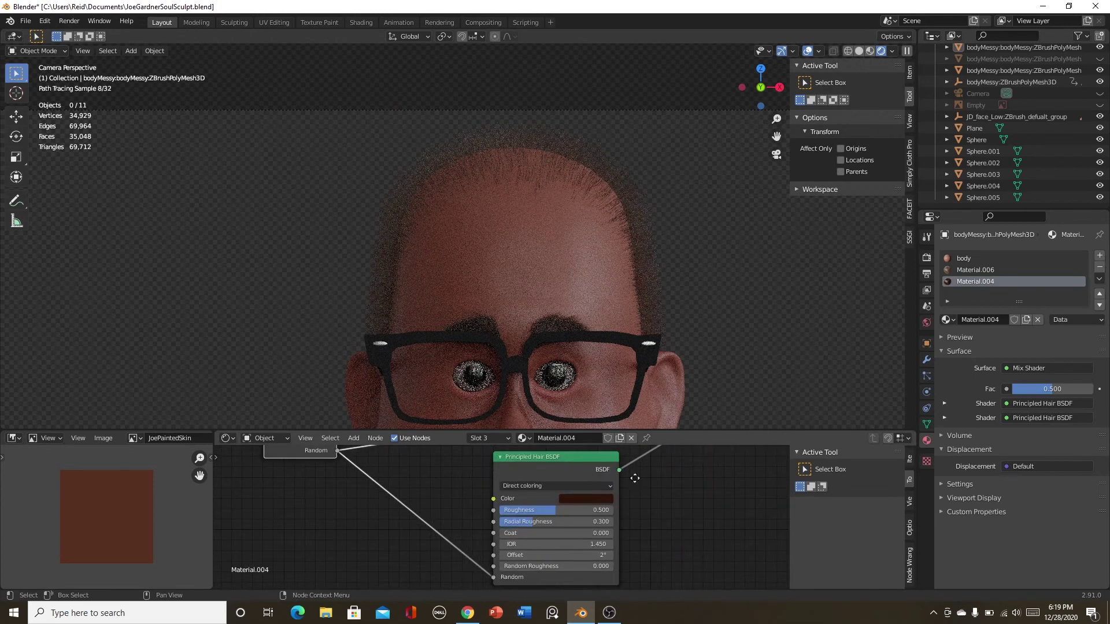
pyautogui.scroll(3, 635, 478)
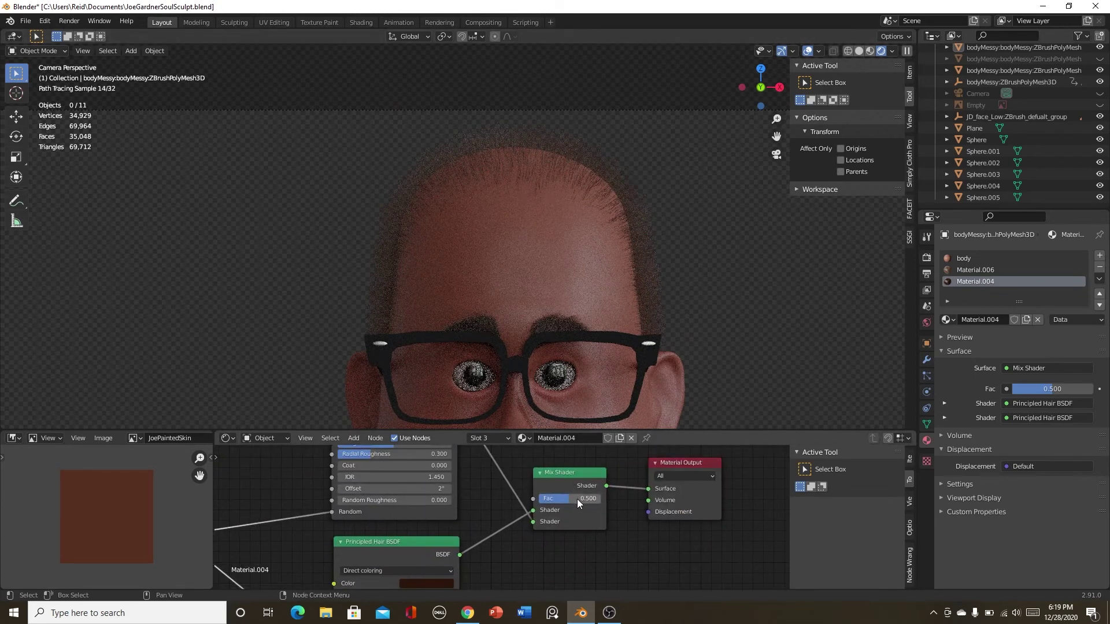
# Compare Fac values of 0 and 1.0 on Material.004's Mix Shader, and settle on 0.475
pyautogui.moveTo(577, 498); pyautogui.dragTo(537, 499)
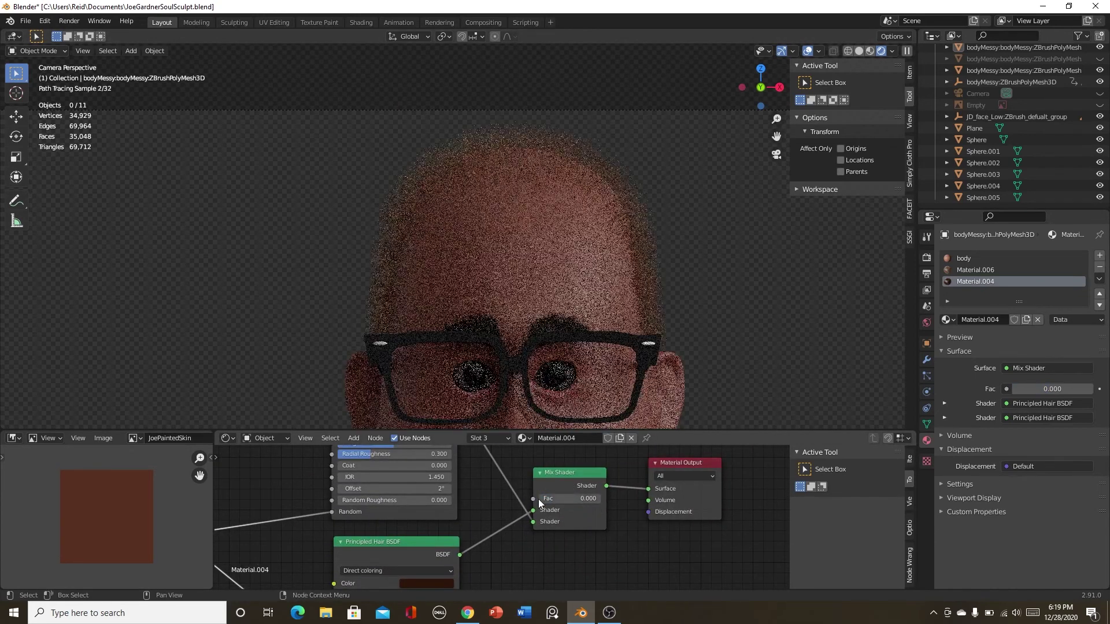
pyautogui.moveTo(573, 493)
pyautogui.mouseDown()
pyautogui.moveTo(583, 493)
pyautogui.moveTo(555, 494)
pyautogui.mouseUp()
pyautogui.moveTo(553, 500); pyautogui.dragTo(615, 500)
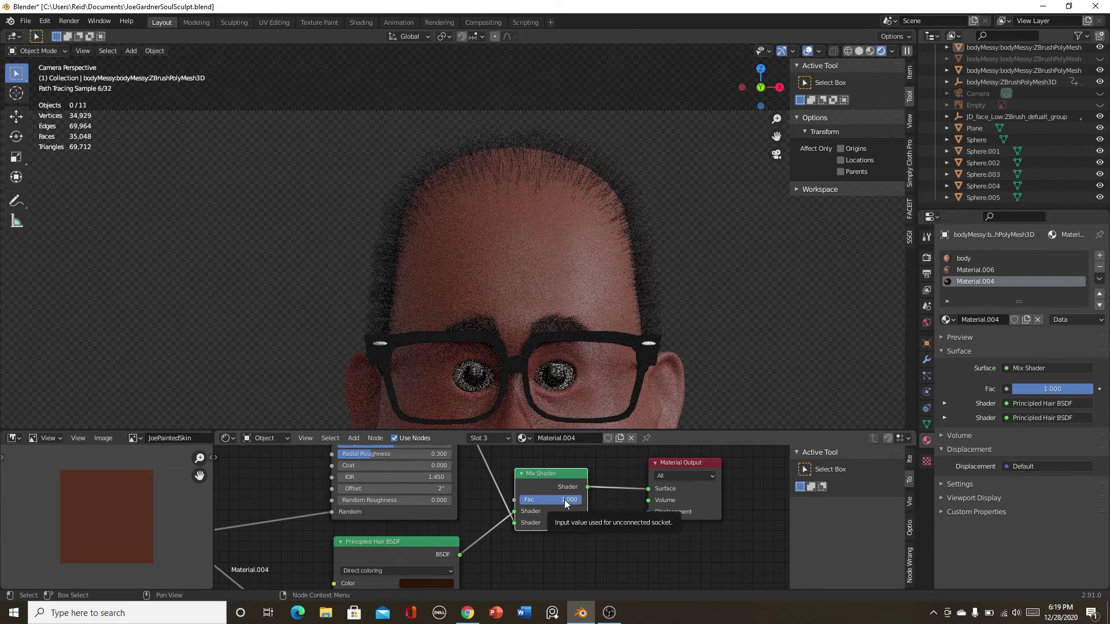
pyautogui.moveTo(565, 500); pyautogui.dragTo(549, 499)
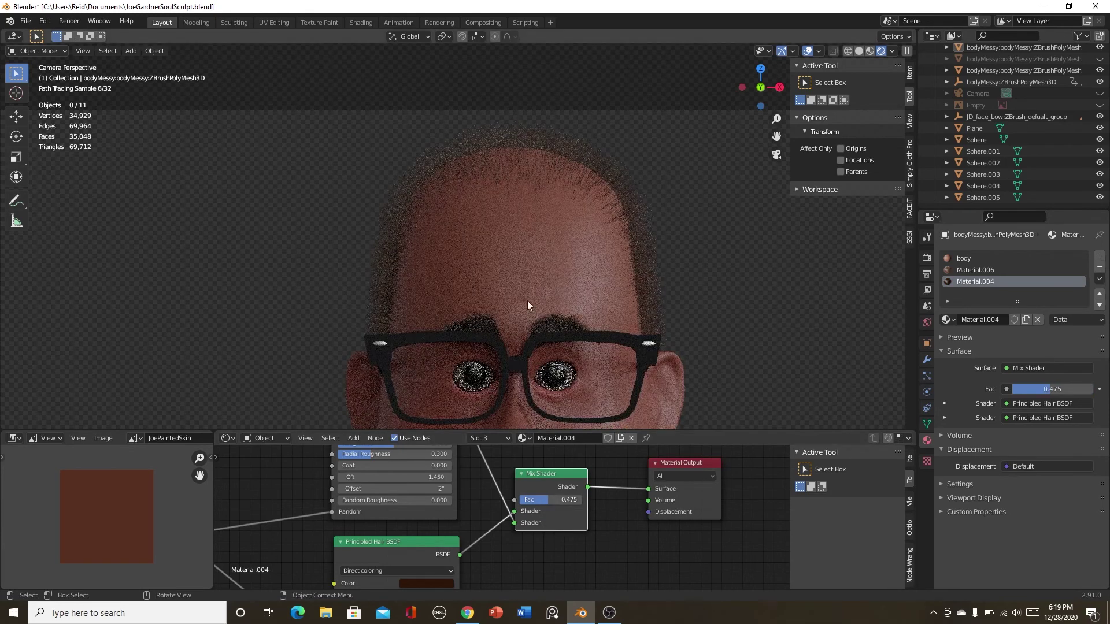
# Review Material.004's full node tree and the rendered head with its hair and moustache
pyautogui.scroll(-5, 664, 229)
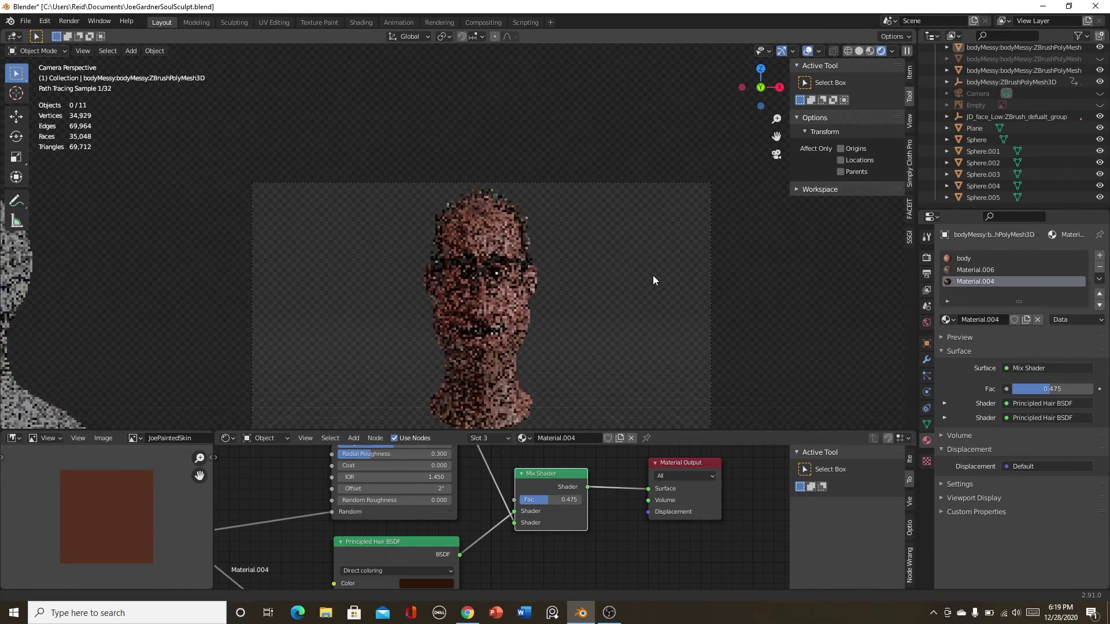
pyautogui.scroll(-3, 508, 341)
pyautogui.scroll(-5, 381, 508)
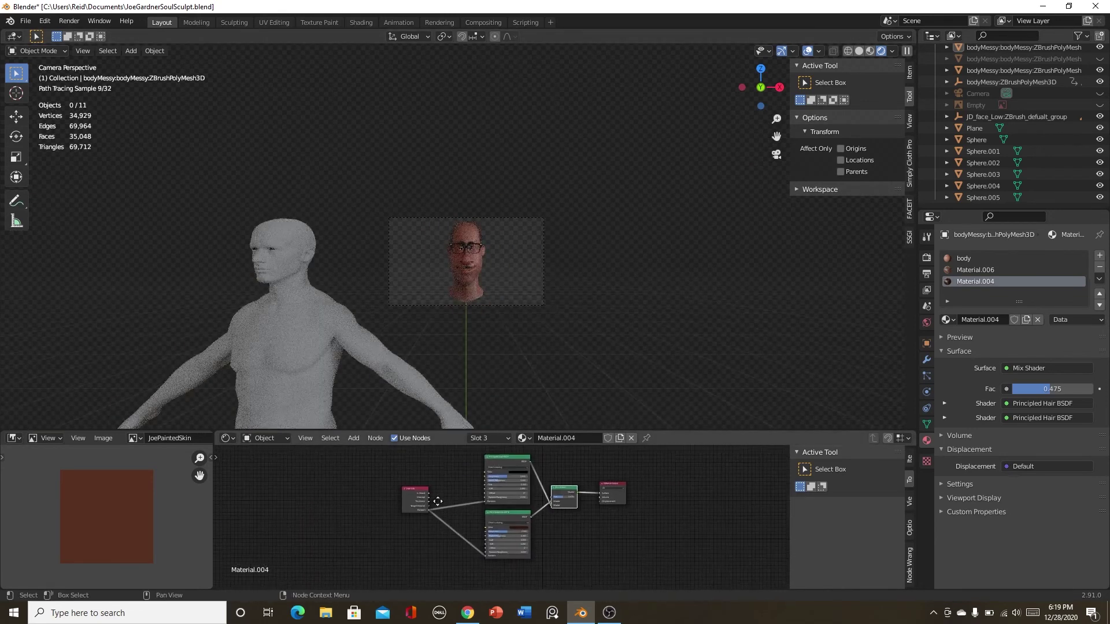
pyautogui.scroll(3, 443, 504)
pyautogui.moveTo(444, 509); pyautogui.dragTo(437, 531, button='middle')
pyautogui.scroll(8, 425, 549)
pyautogui.scroll(-5, 440, 533)
pyautogui.moveTo(482, 572); pyautogui.dragTo(400, 539, button='middle')
pyautogui.scroll(-2, 418, 492)
pyautogui.scroll(-3, 620, 540)
pyautogui.scroll(2, 599, 536)
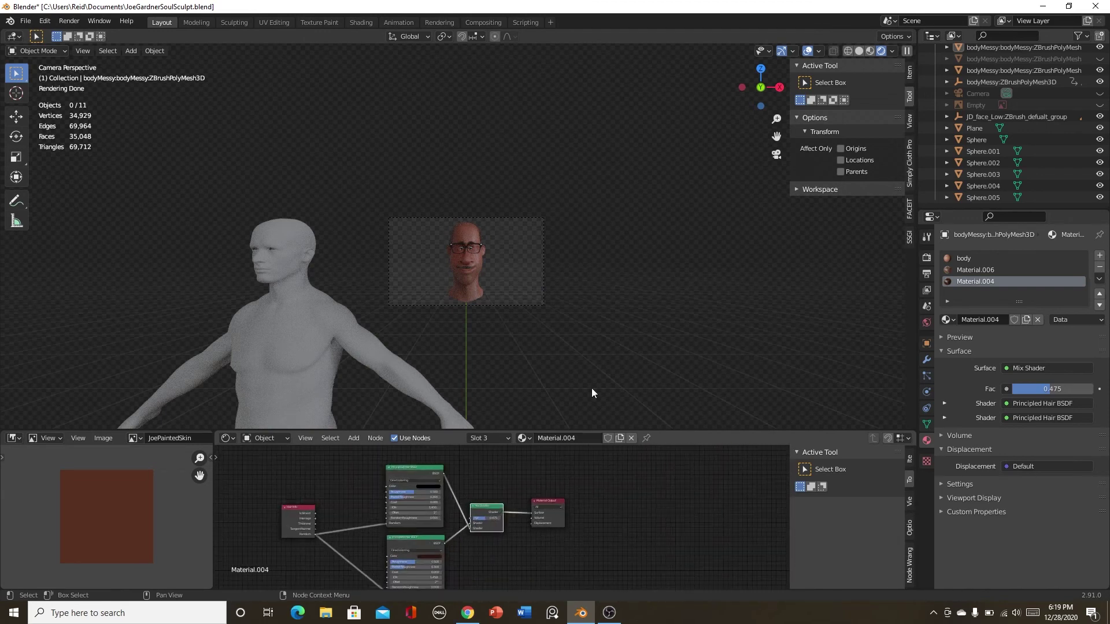
pyautogui.scroll(6, 518, 258)
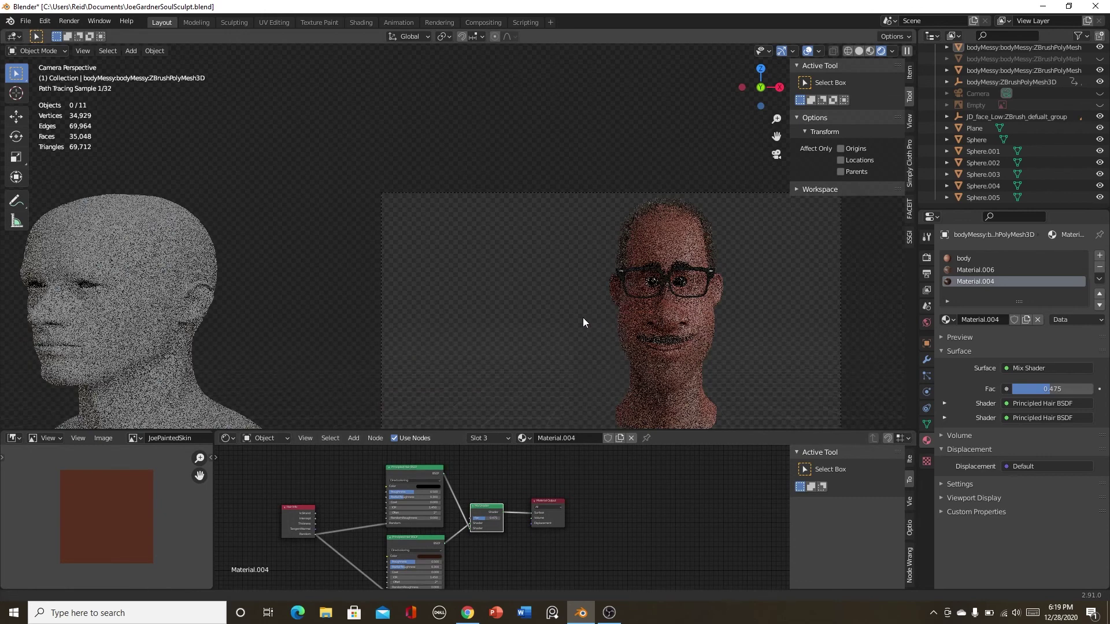
pyautogui.scroll(1, 516, 291)
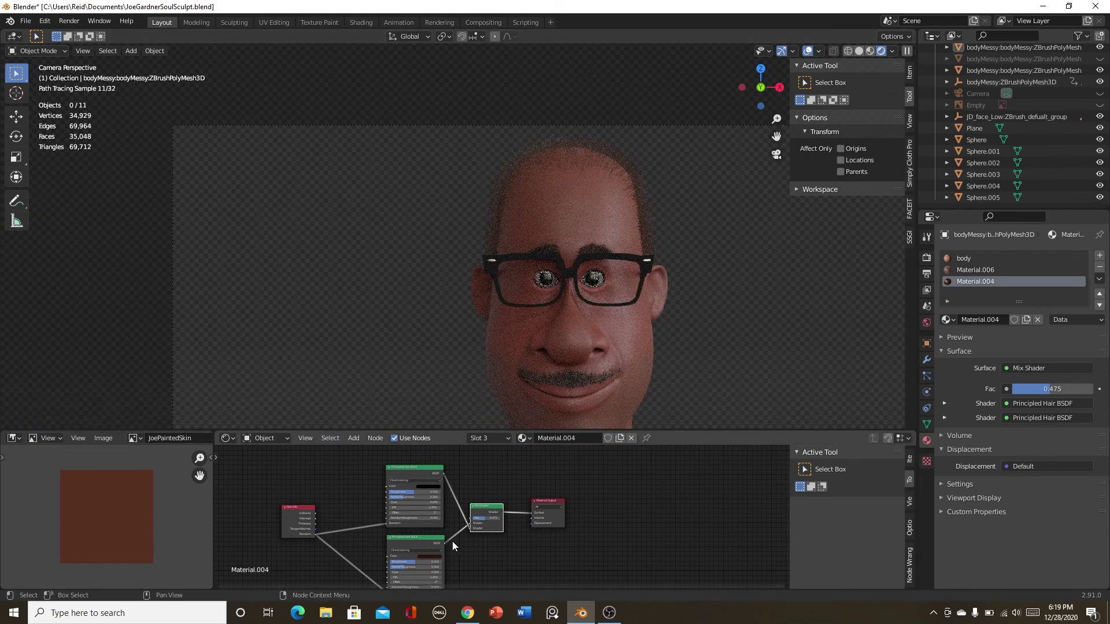
pyautogui.scroll(-4, 712, 512)
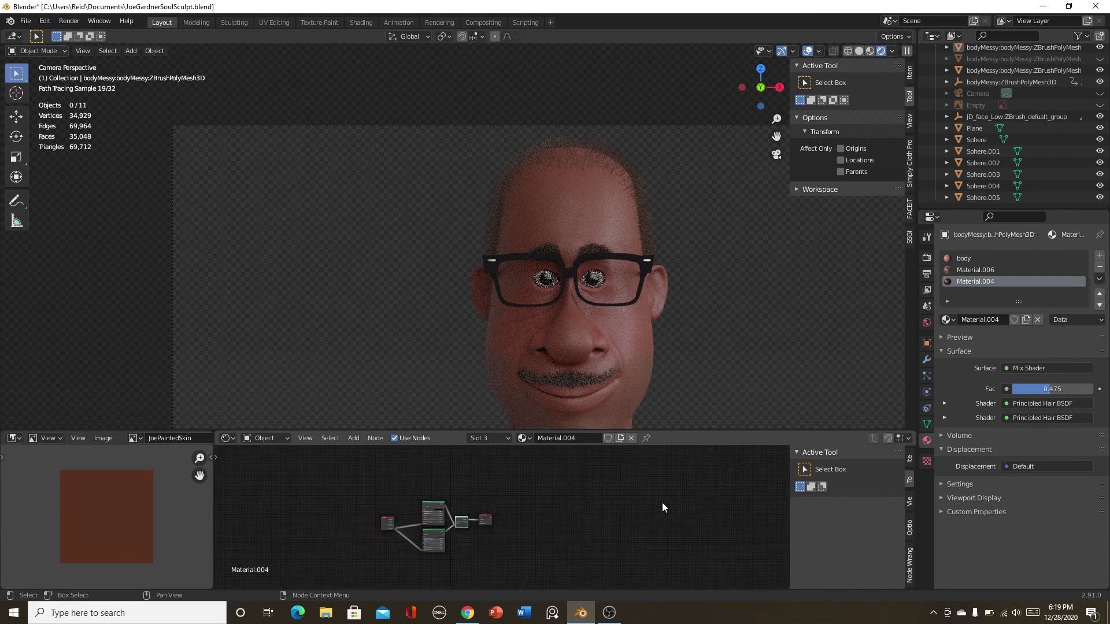
pyautogui.keyDown('shift'); pyautogui.moveTo(739, 350); pyautogui.dragTo(671, 282, button='middle'); pyautogui.keyUp('shift')
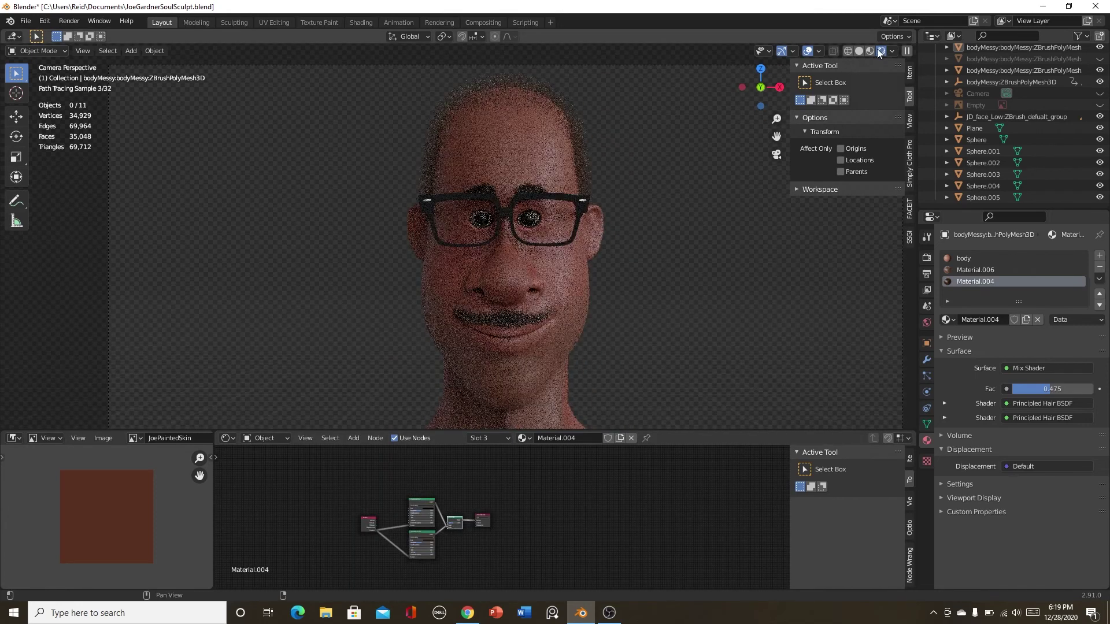
# Switch the viewport to material preview, view the whole head through the camera, and show the render settings
pyautogui.click(873, 49)
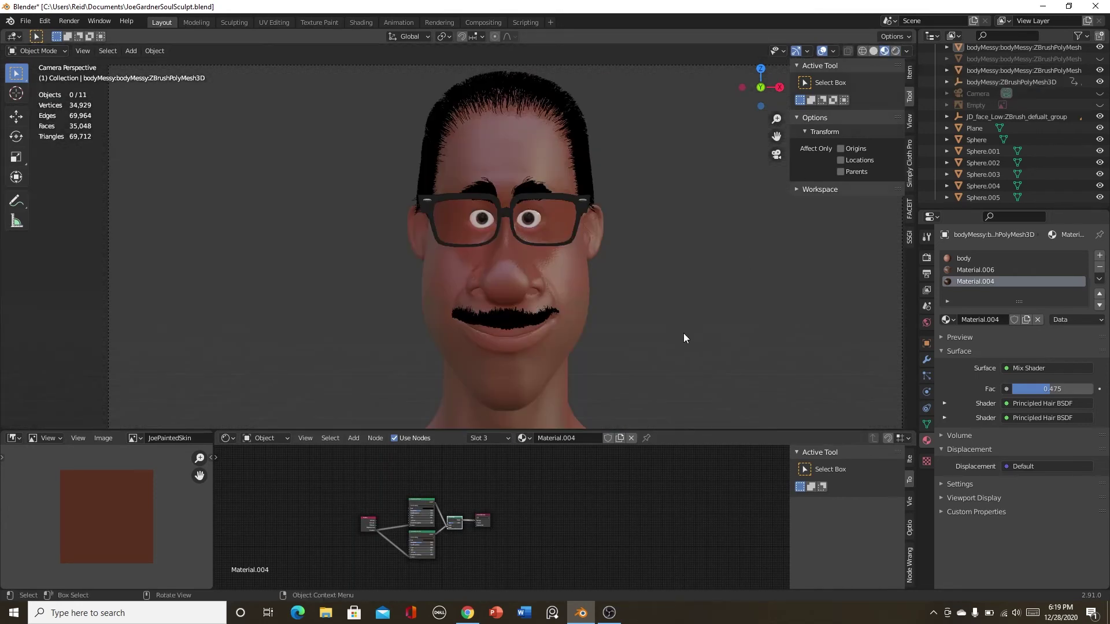
pyautogui.scroll(-2, 634, 372)
pyautogui.scroll(5, 623, 373)
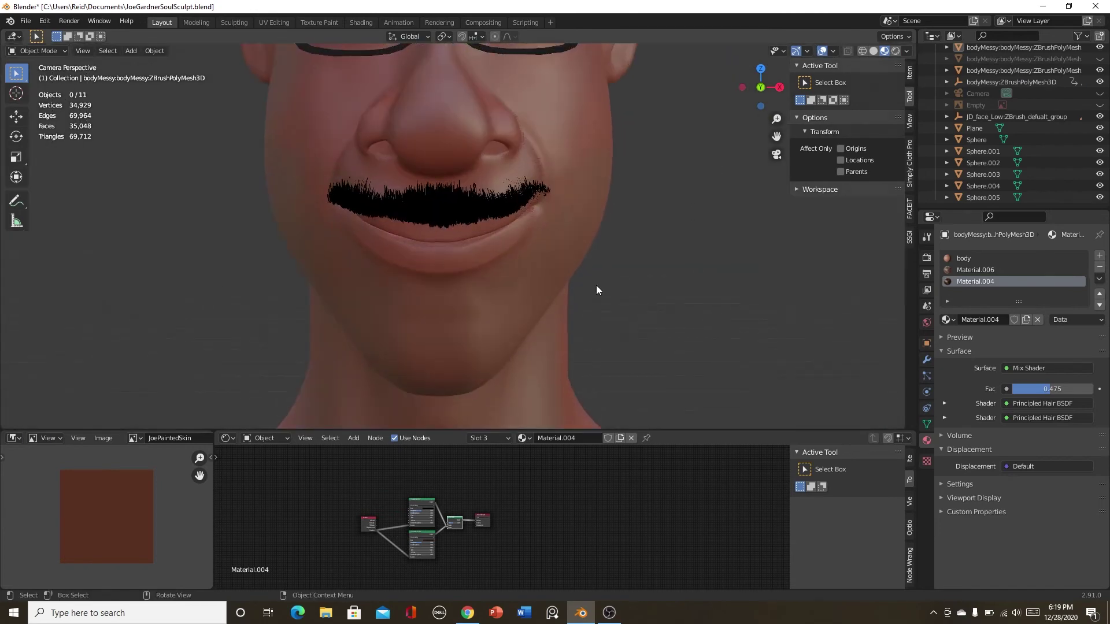
pyautogui.scroll(-6, 588, 312)
pyautogui.scroll(2, 588, 375)
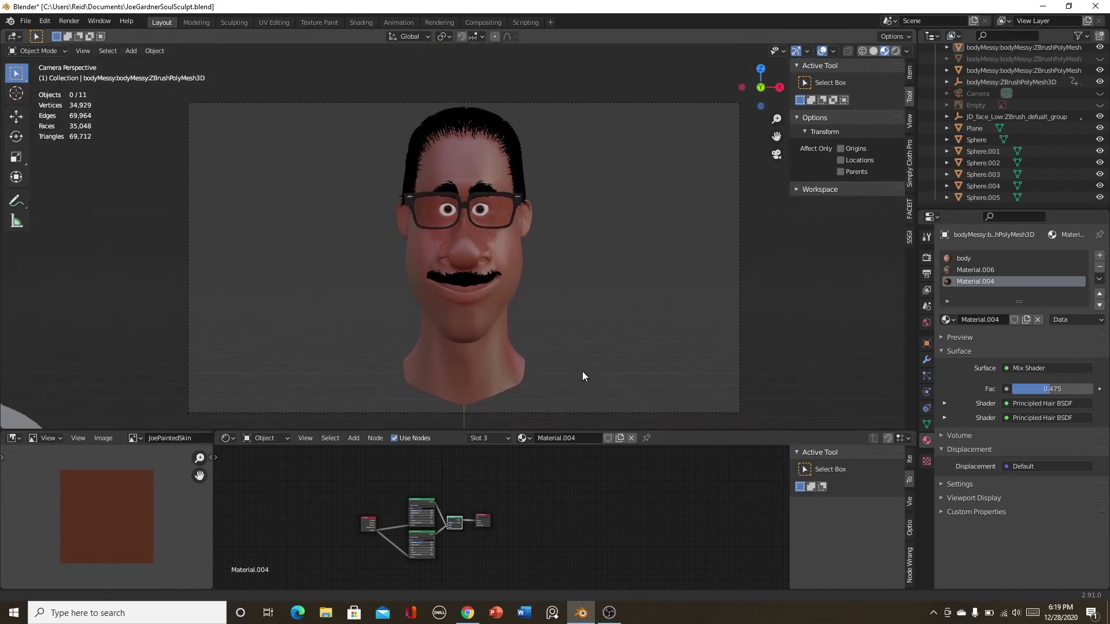
pyautogui.scroll(3, 583, 373)
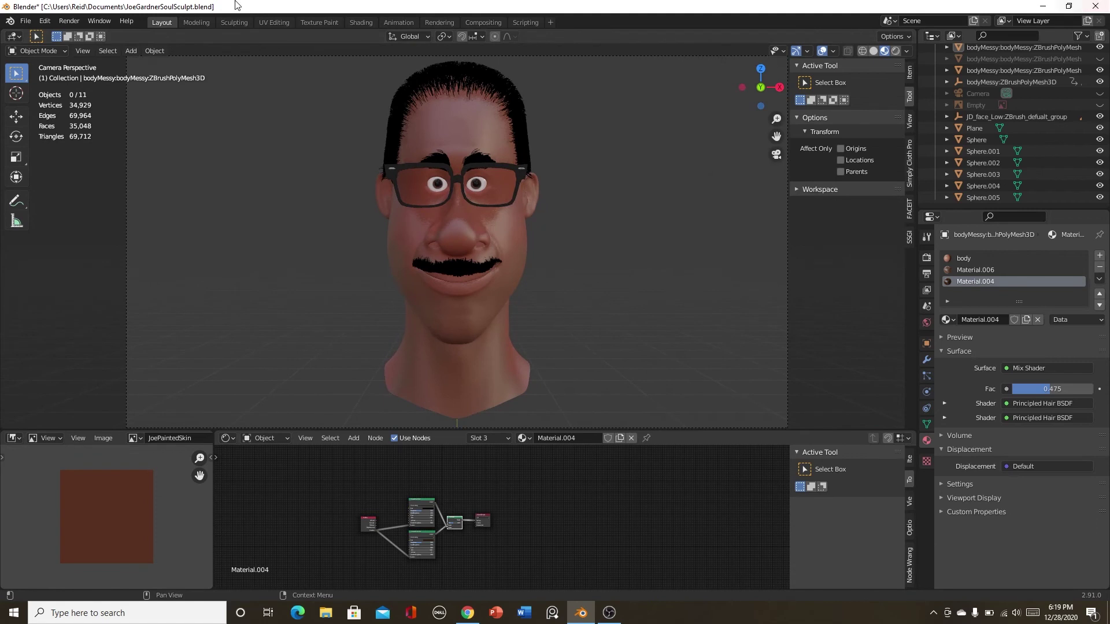
pyautogui.click(927, 261)
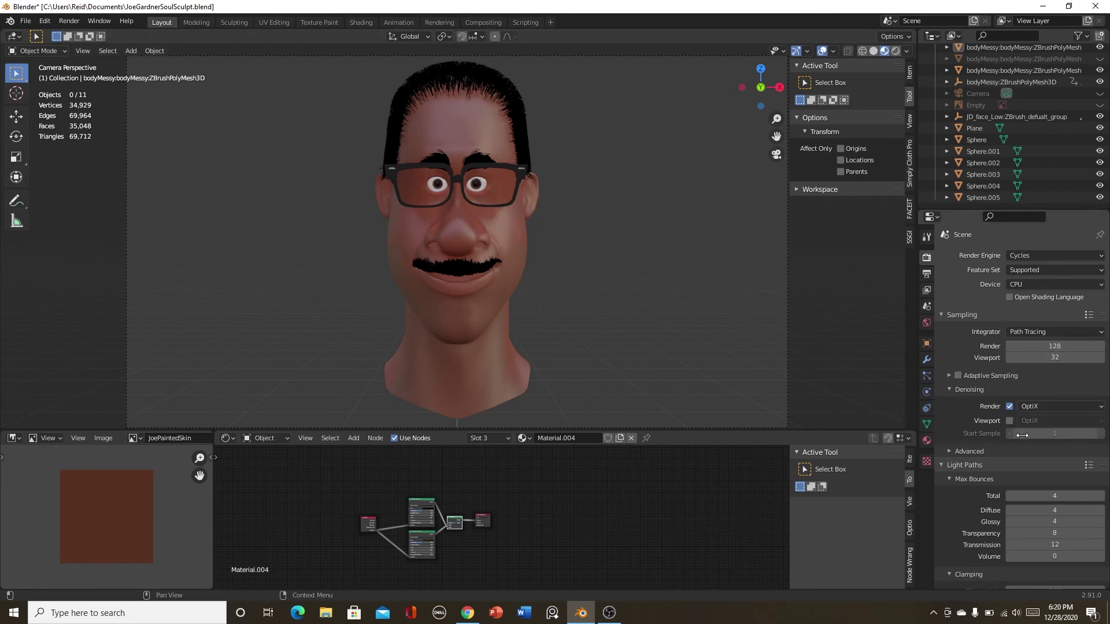
# Set the Cycles render device to GPU Compute and review the sampling, denoising, light path and performance settings
pyautogui.click(1039, 282)
pyautogui.click(1039, 307)
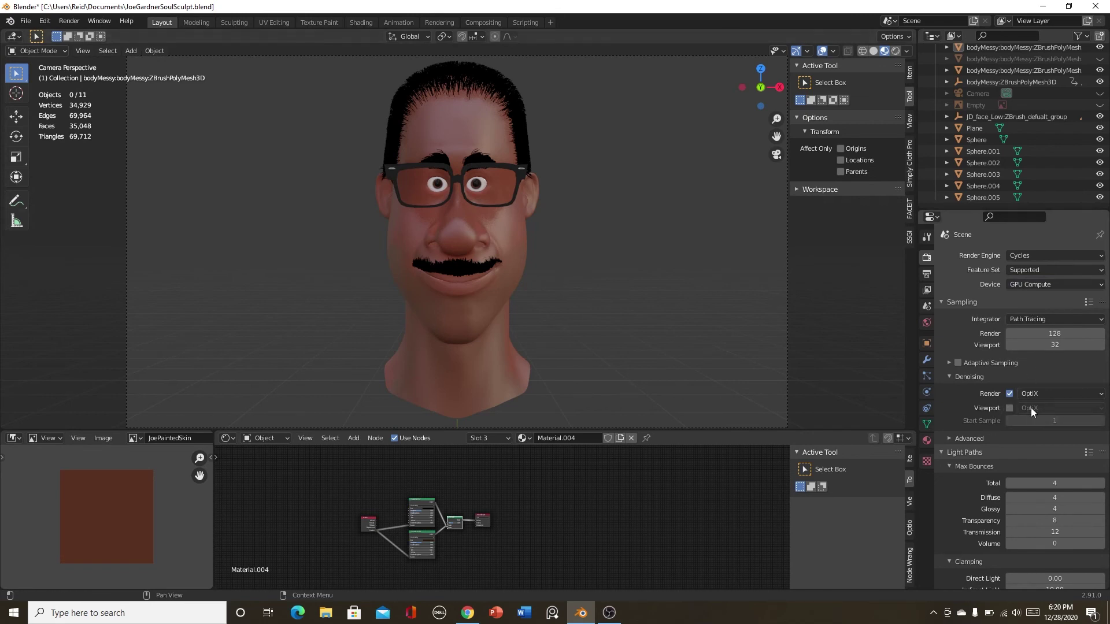
pyautogui.scroll(-6, 1018, 463)
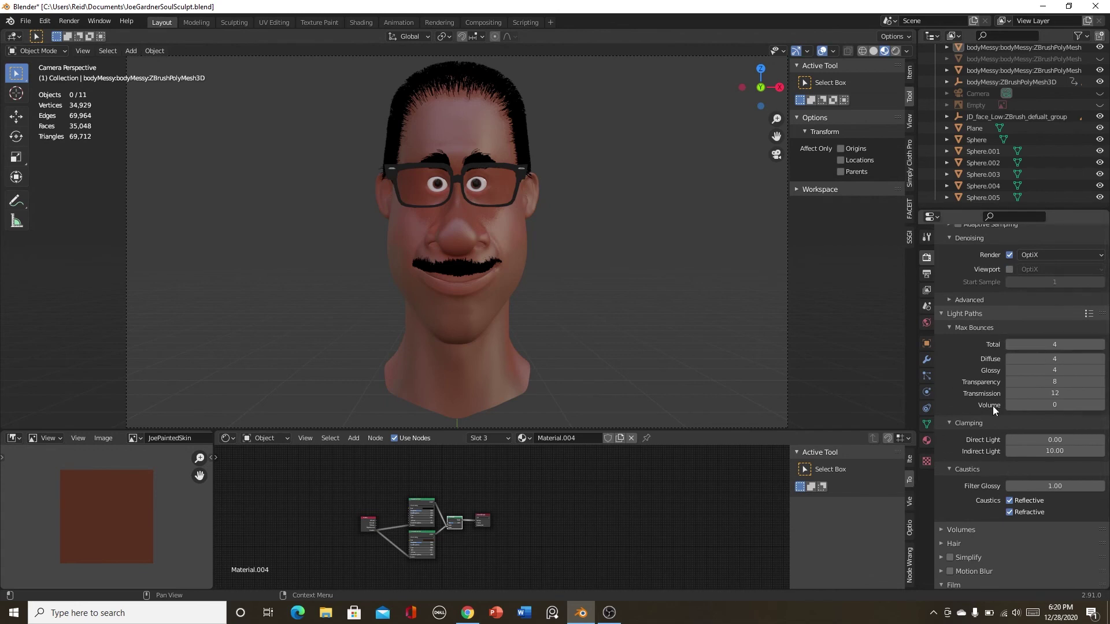
pyautogui.scroll(-5, 991, 411)
pyautogui.scroll(8, 991, 410)
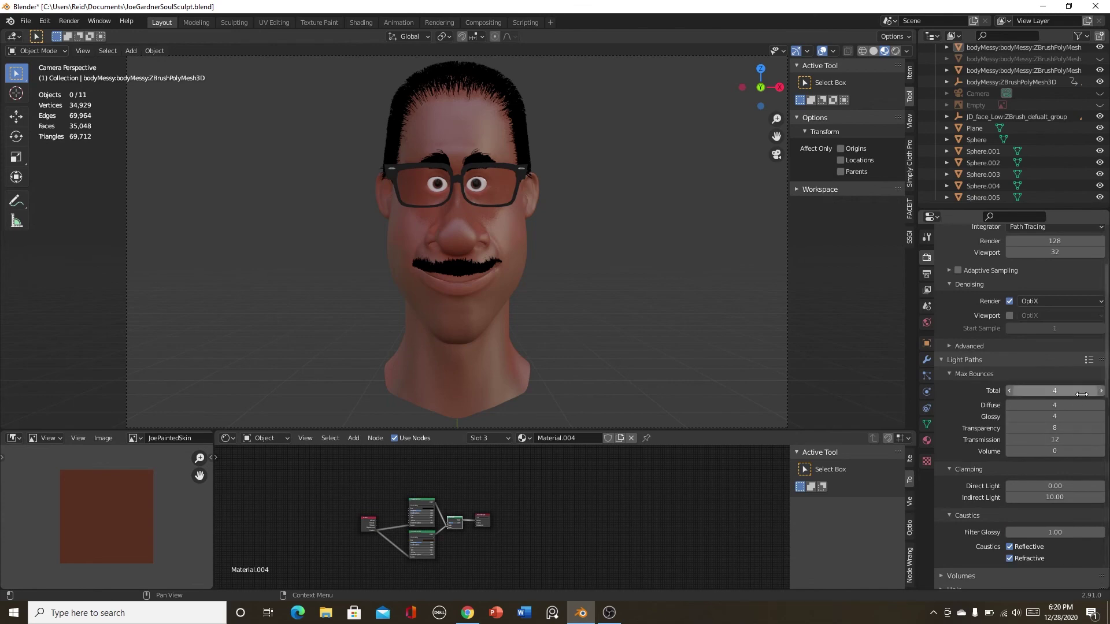
pyautogui.scroll(-13, 983, 434)
pyautogui.scroll(-9, 972, 418)
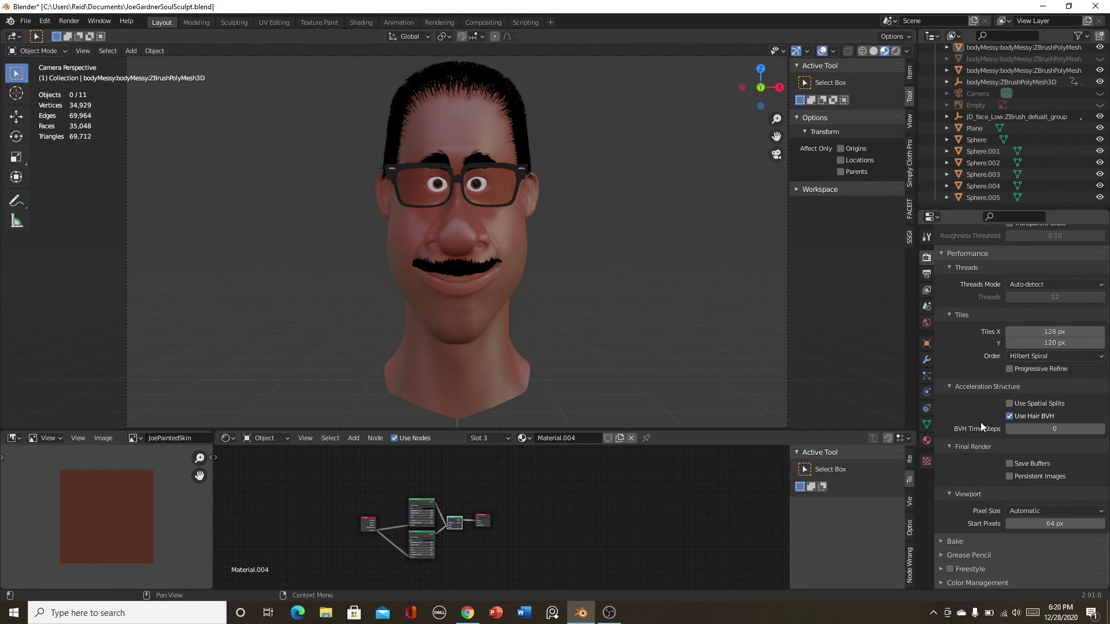
# Examine the finished head in the camera view and Material.004's node tree, and clear the node selection
pyautogui.scroll(-4, 610, 346)
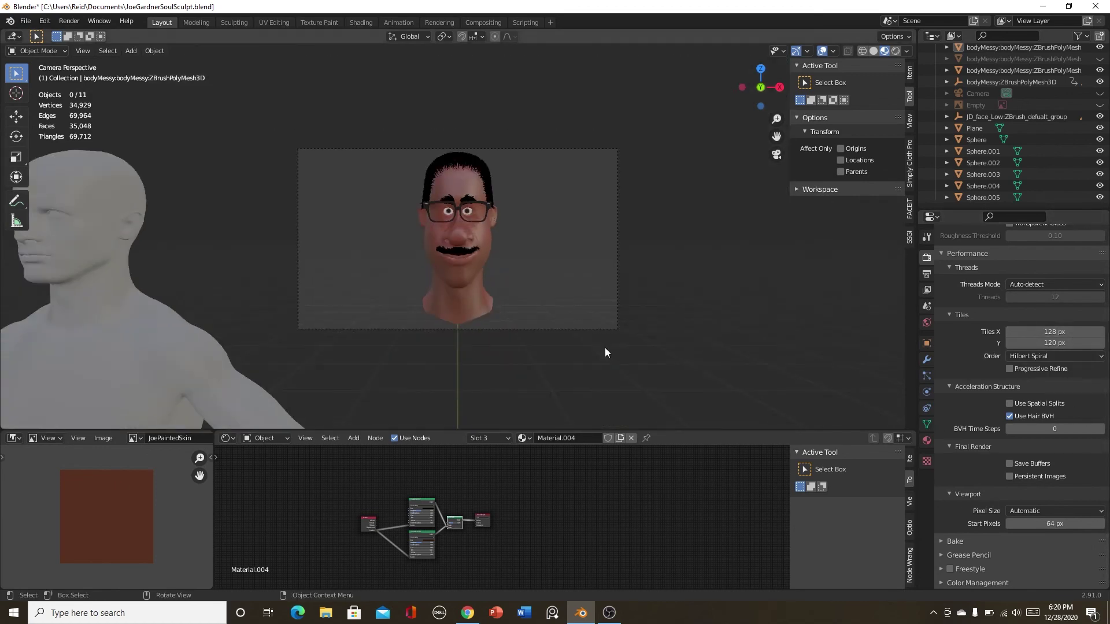
pyautogui.scroll(5, 577, 305)
pyautogui.scroll(1, 549, 289)
pyautogui.scroll(-2, 554, 299)
pyautogui.keyDown('shift'); pyautogui.moveTo(554, 302); pyautogui.dragTo(553, 325, button='middle'); pyautogui.keyUp('shift')
pyautogui.scroll(1, 553, 328)
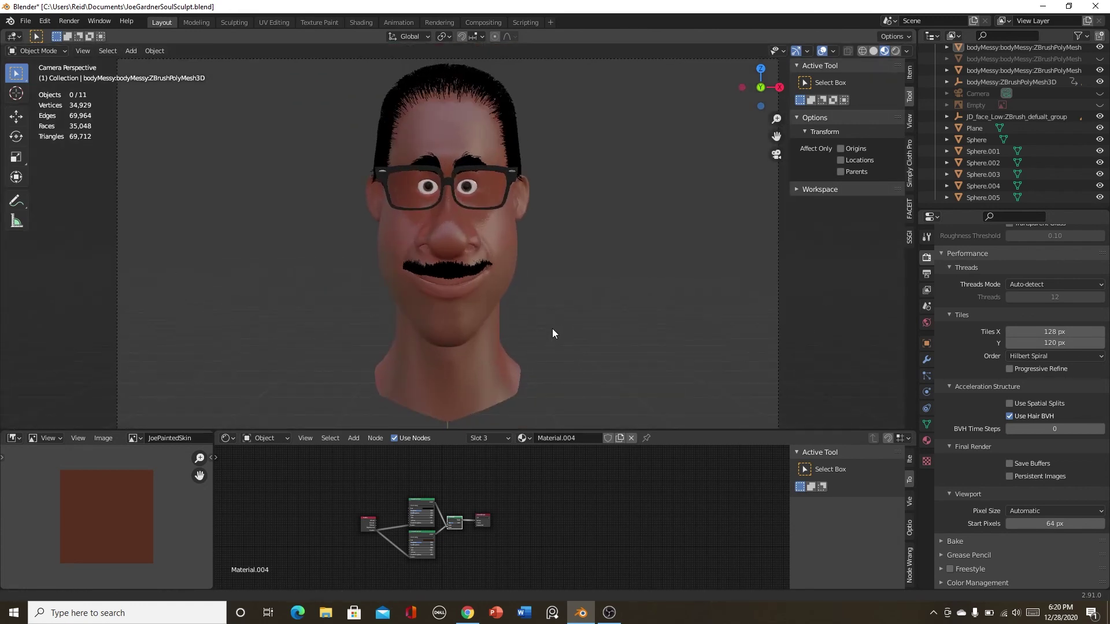
pyautogui.scroll(-1, 552, 329)
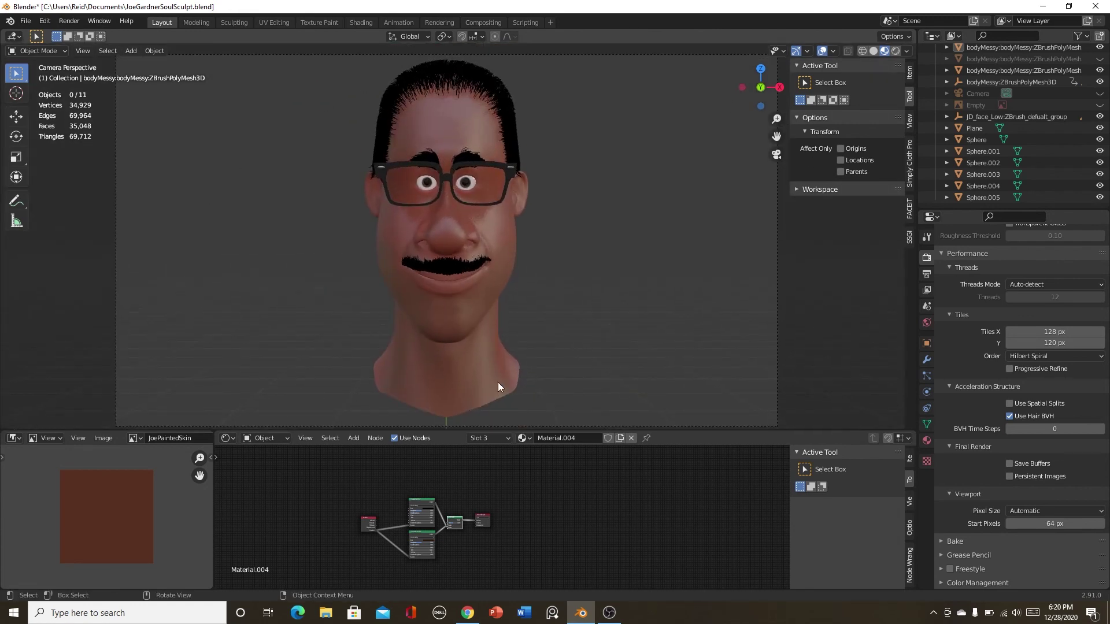
pyautogui.scroll(4, 422, 564)
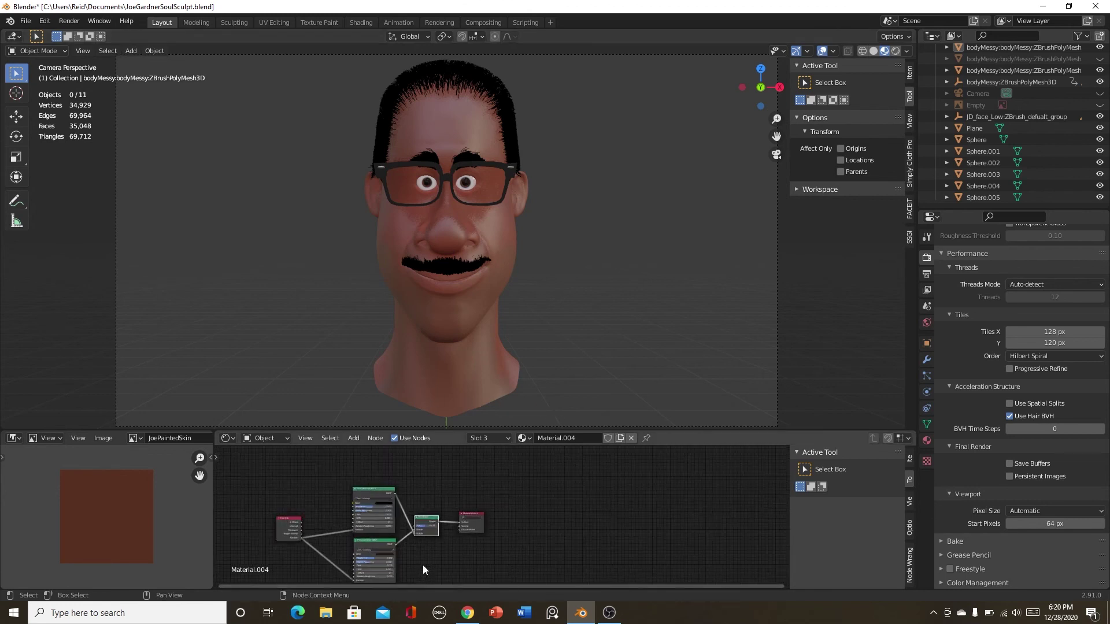
pyautogui.scroll(-2, 582, 538)
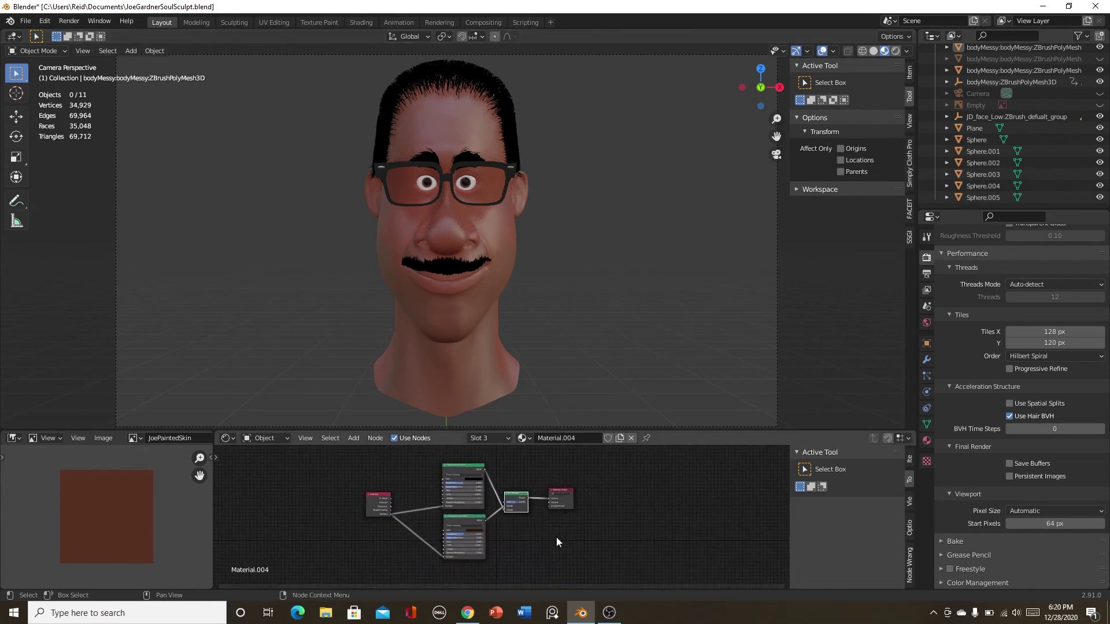
pyautogui.click(636, 538)
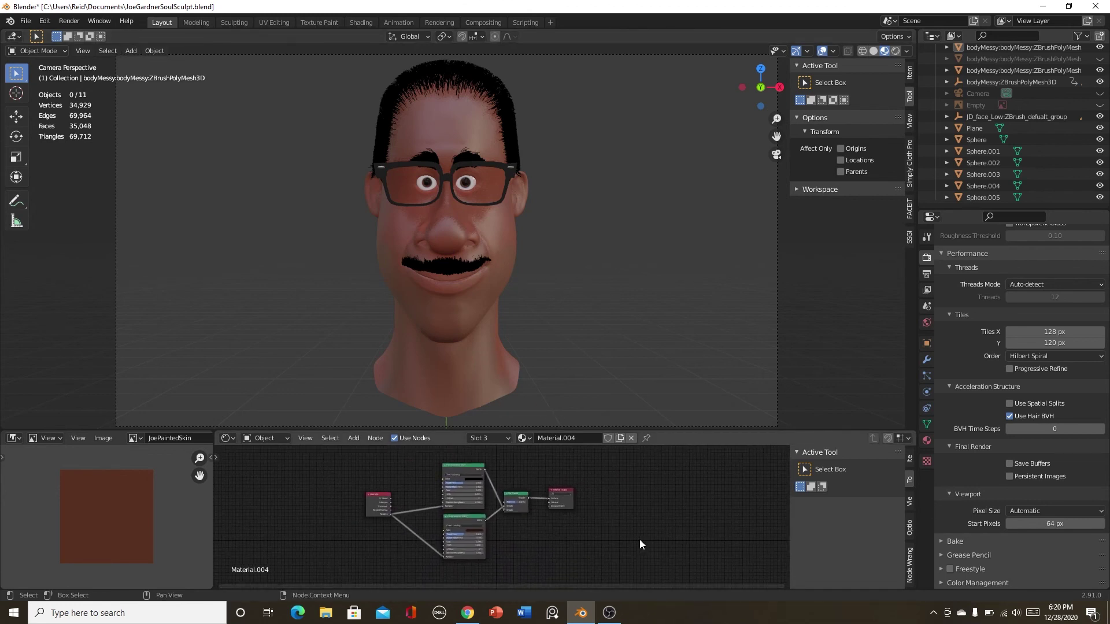